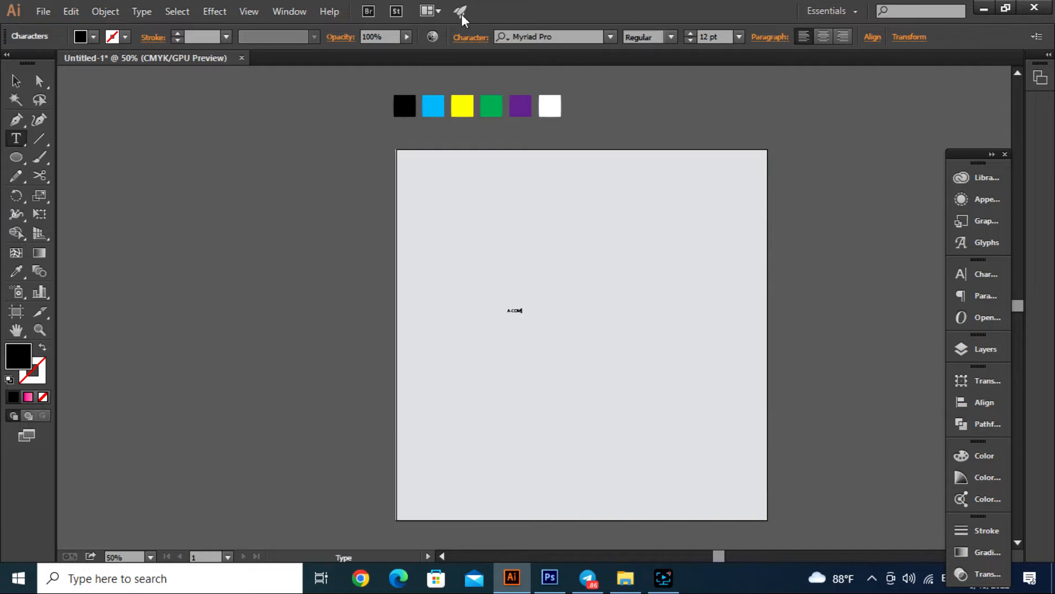
- Enlarge the A-COM text to 186 pt and place it near the middle of the artboard
left_click(16, 80)
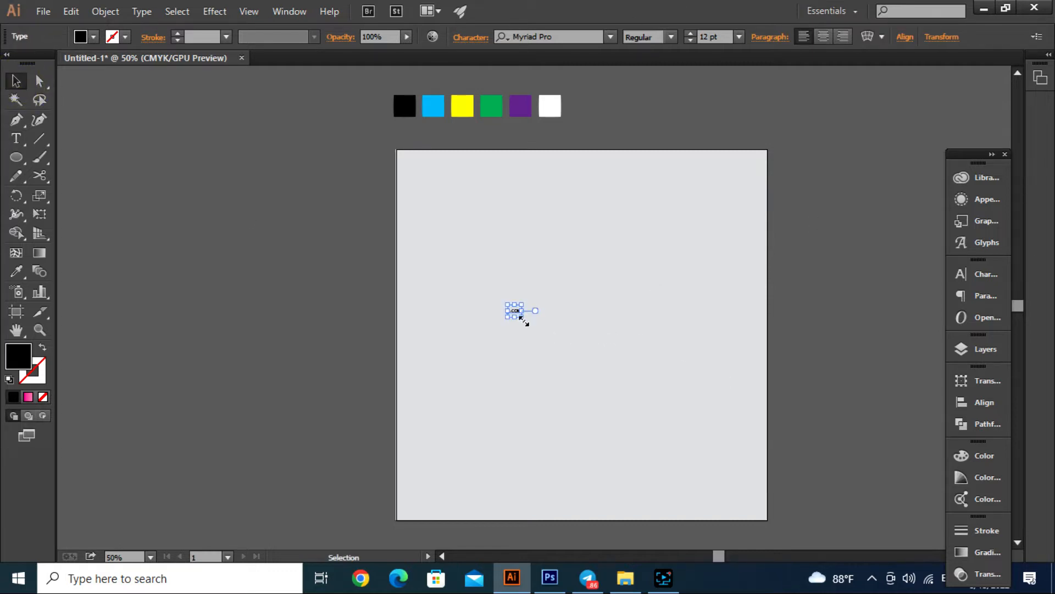
left_click_drag(521, 318, 792, 484)
left_click_drag(578, 392, 558, 329)
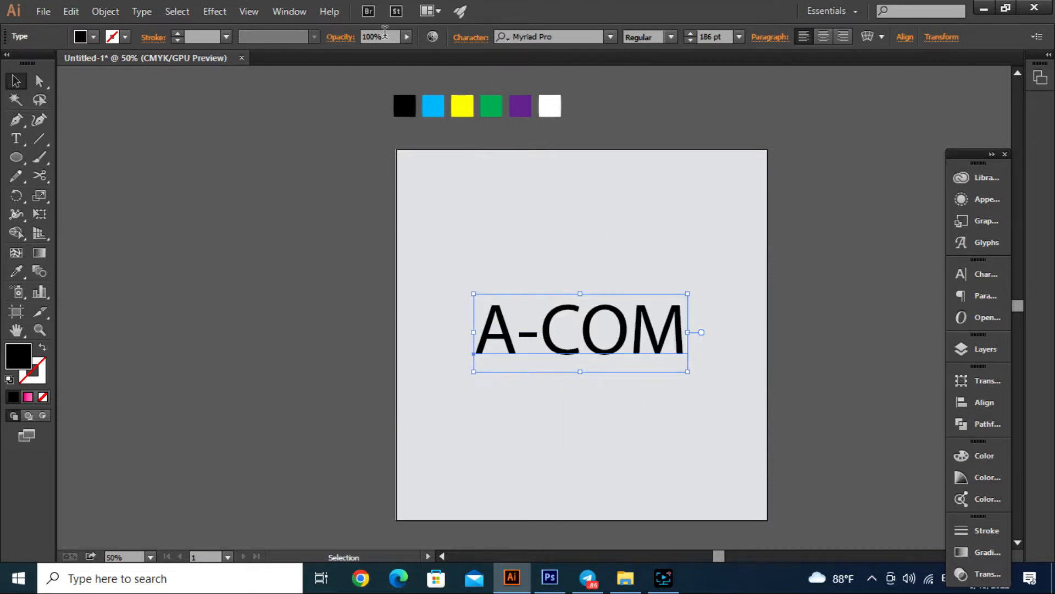
- Make the A-COM text bold and scale it up to 207.22 pt, keeping it roughly centered on the artboard
left_click(680, 37)
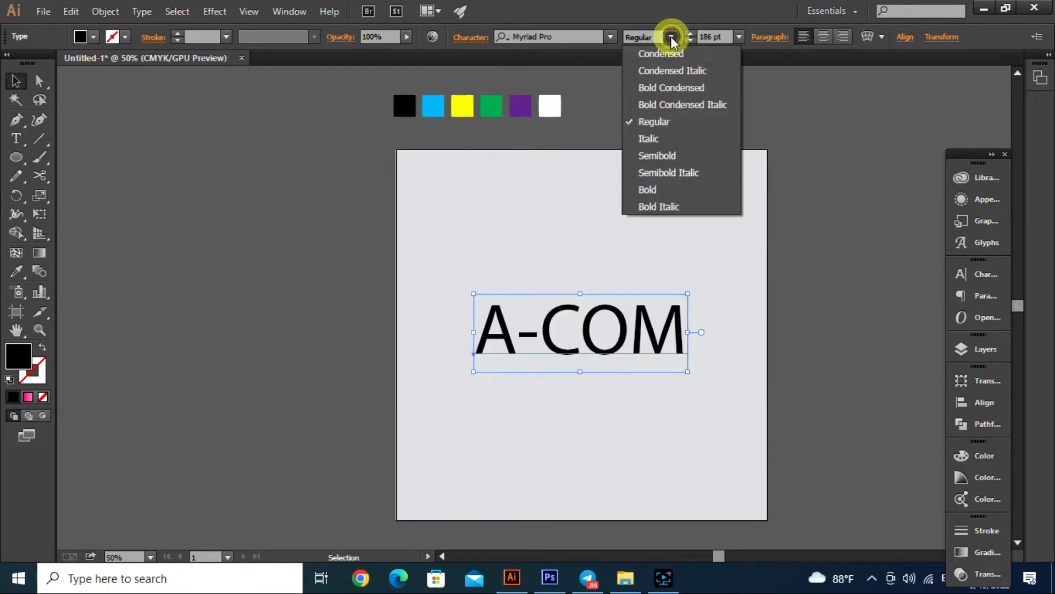
left_click(664, 190)
left_click(644, 211)
scroll(678, 364, "up", 1)
left_click_drag(676, 337, 655, 336)
left_click_drag(686, 374, 700, 379)
left_click(669, 212)
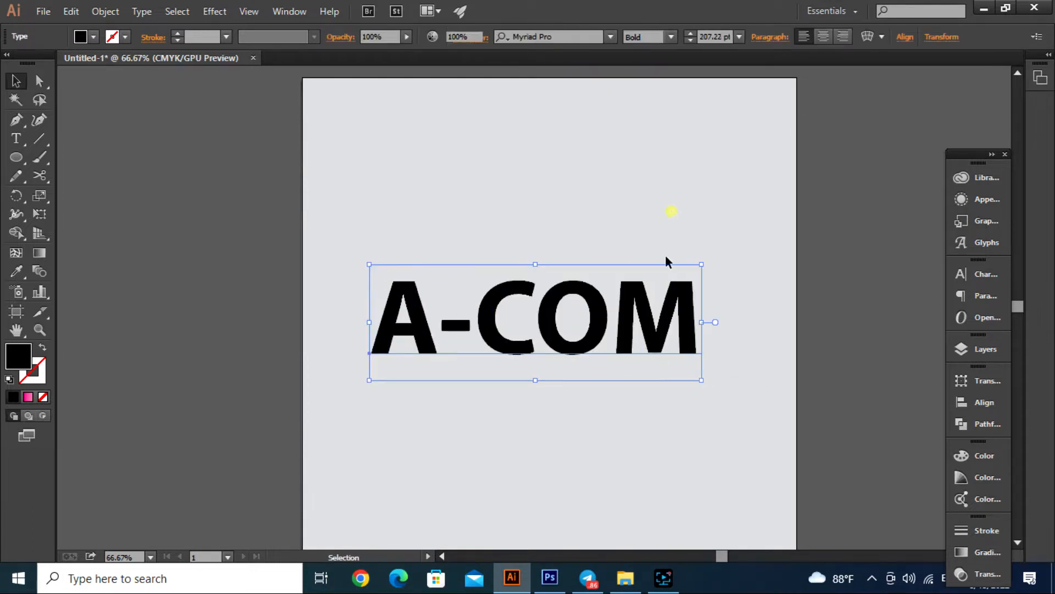
left_click_drag(653, 349, 662, 351)
scroll(584, 282, "up", 2)
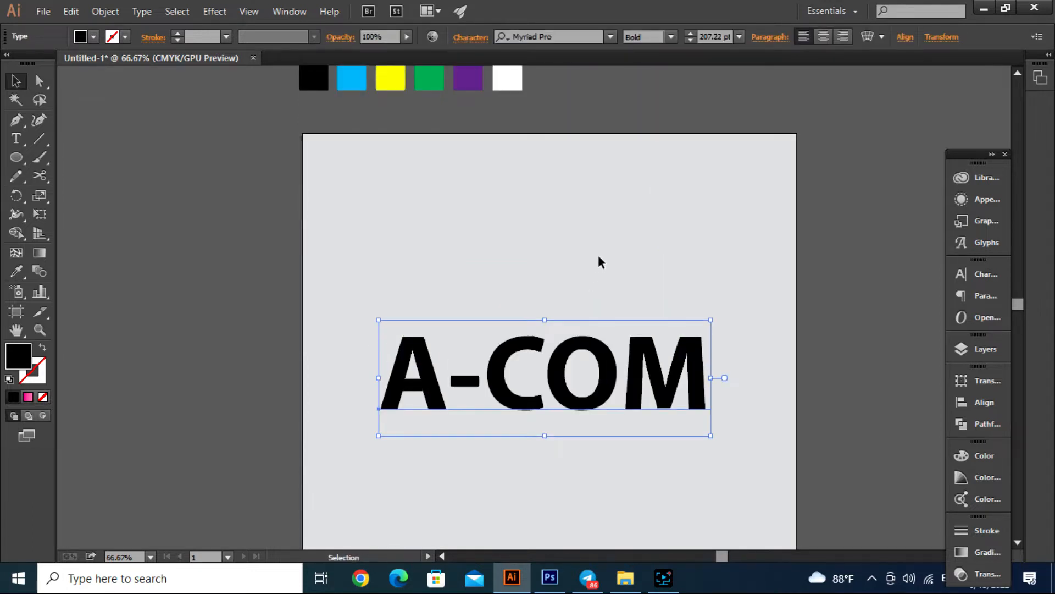
- Place a spare copy of the A-COM text beside the artboard's left edge and expand the original text into shapes
left_click_drag(608, 385, 207, 377)
left_click(436, 266)
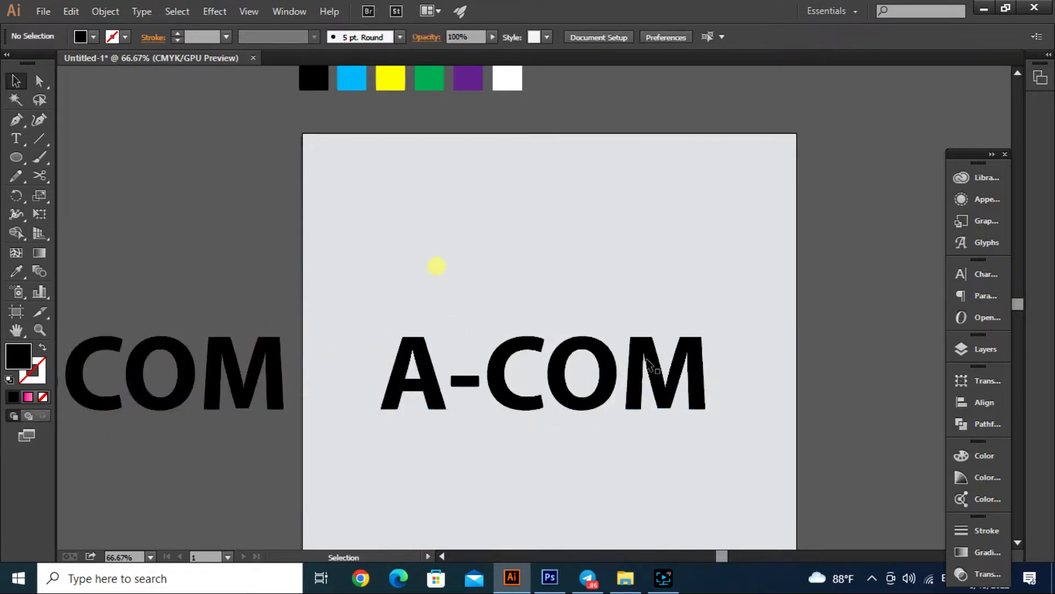
scroll(619, 388, "up", 1)
left_click(589, 372)
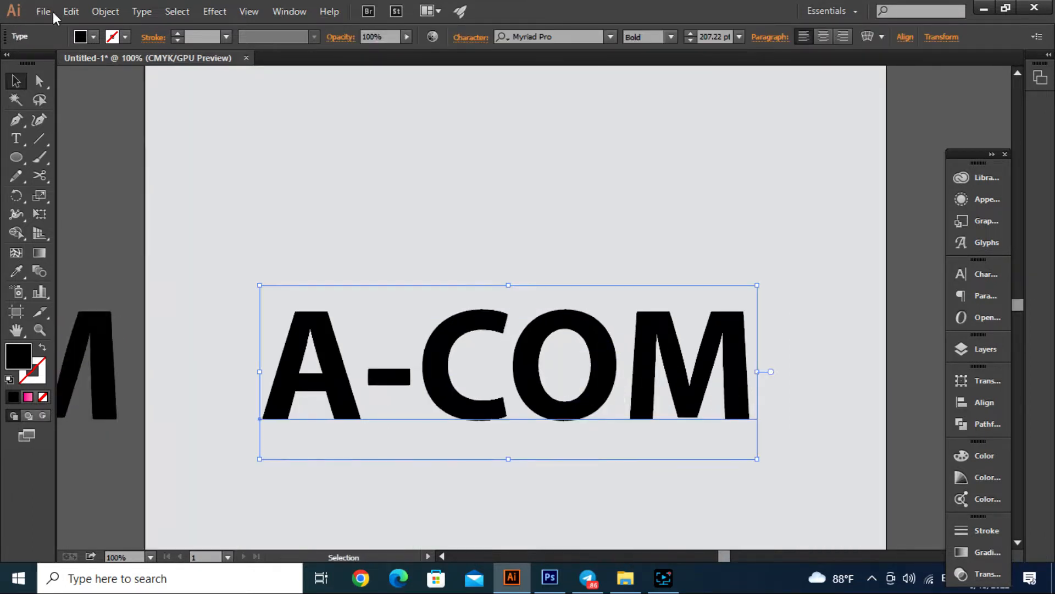
left_click(105, 11)
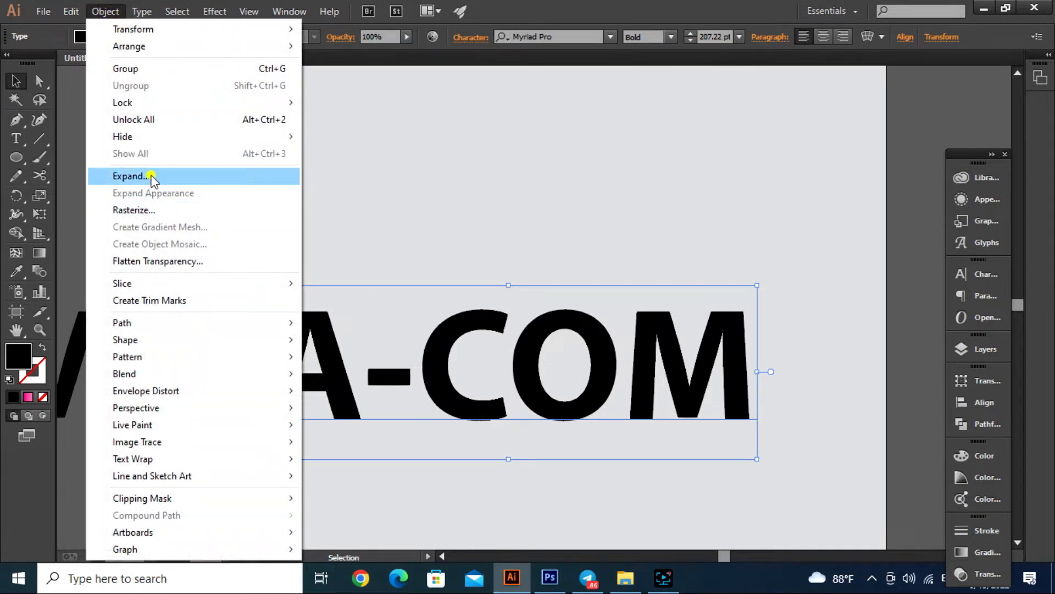
left_click(151, 177)
left_click(236, 367)
left_click(430, 193)
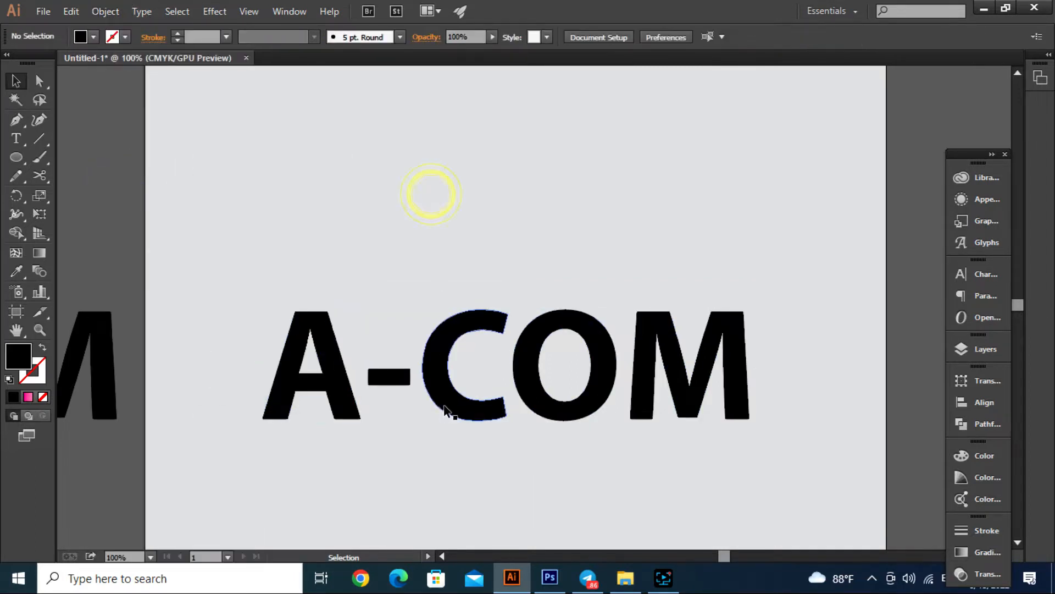
- Isolate the expanded lettering group, delete the A and the hyphen, and exit isolation
double_click(437, 337)
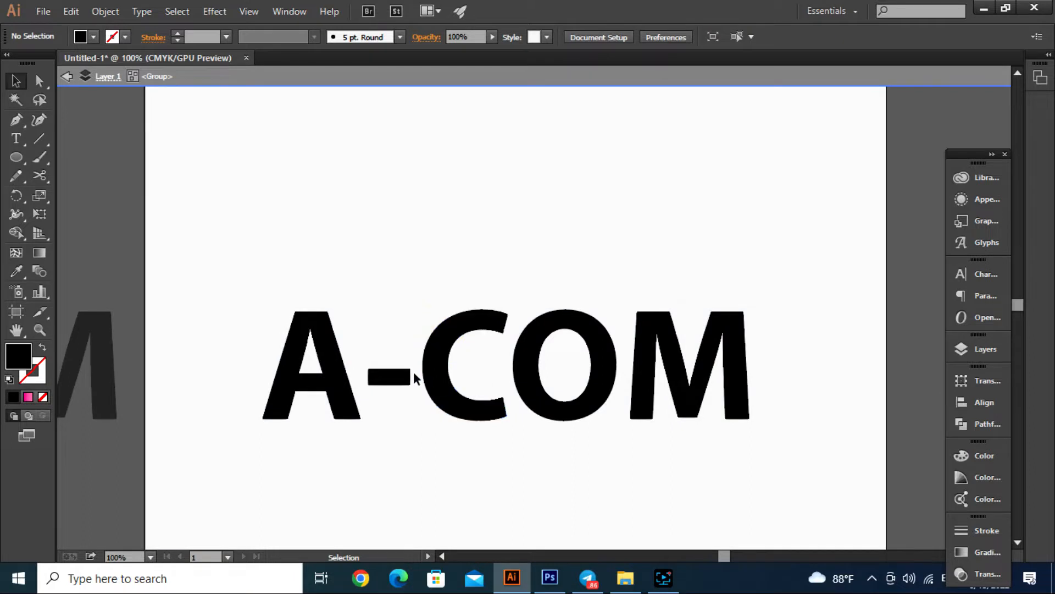
left_click_drag(407, 269, 258, 451)
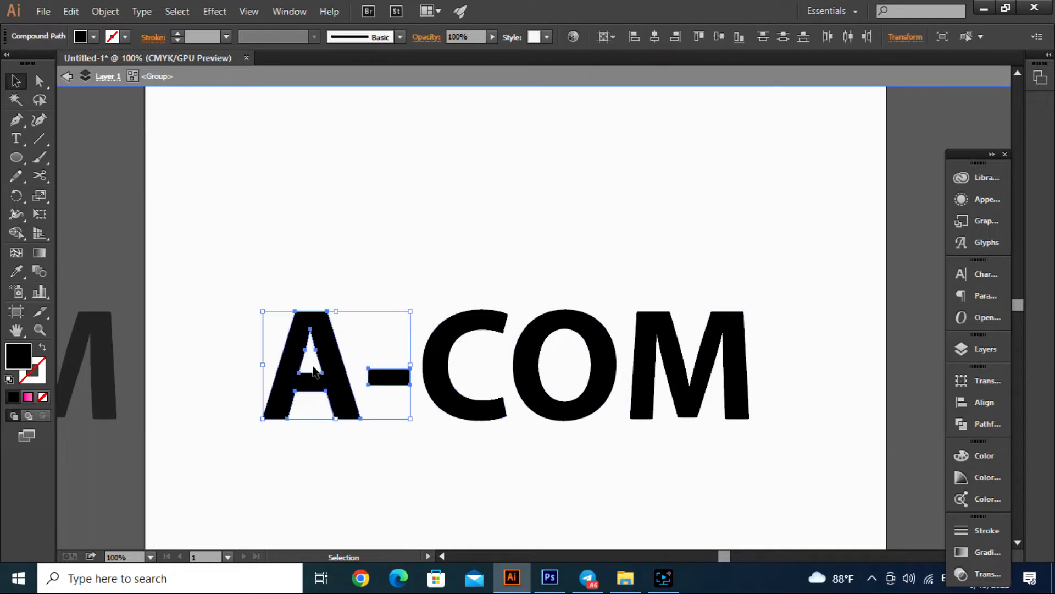
key("Delete")
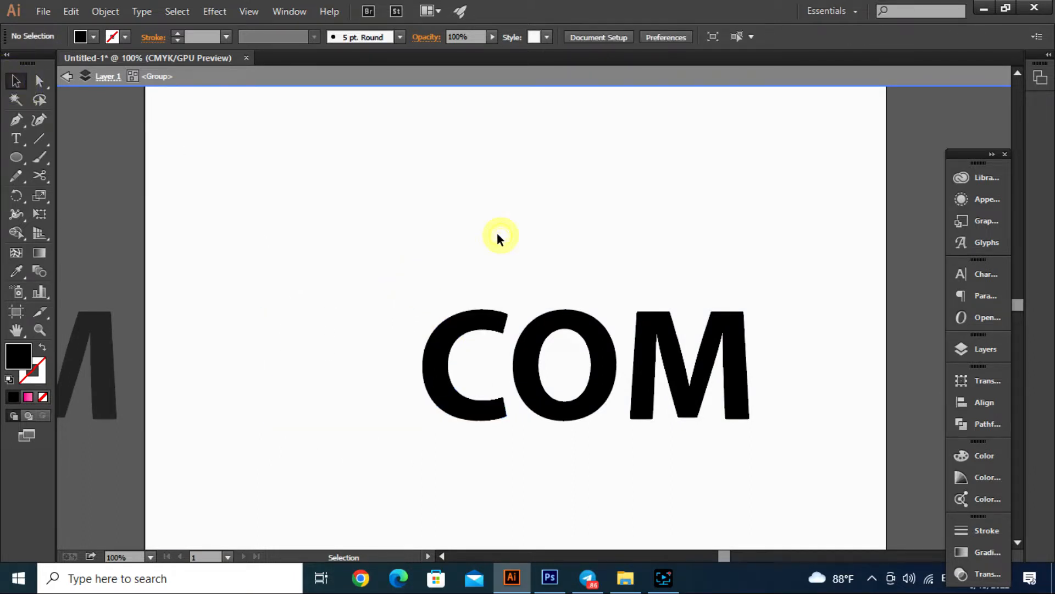
double_click(496, 234)
- Recolor the COM letters with the light blue sampled from the swatch row above the artboard
scroll(615, 322, "down", 2)
scroll(680, 324, "up", 1)
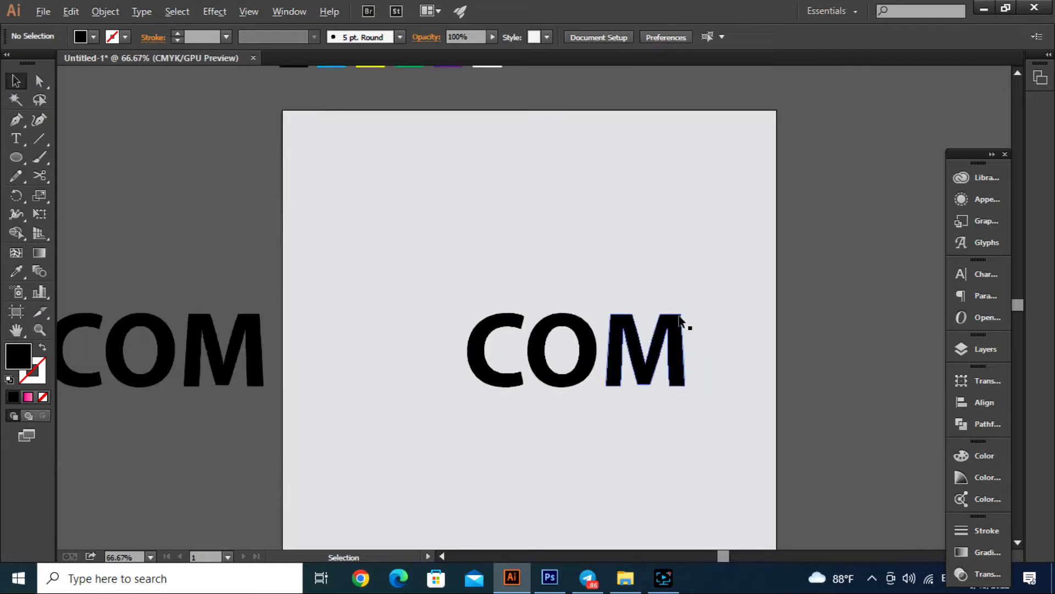
left_click_drag(482, 360, 709, 290)
scroll(530, 378, "up", 3)
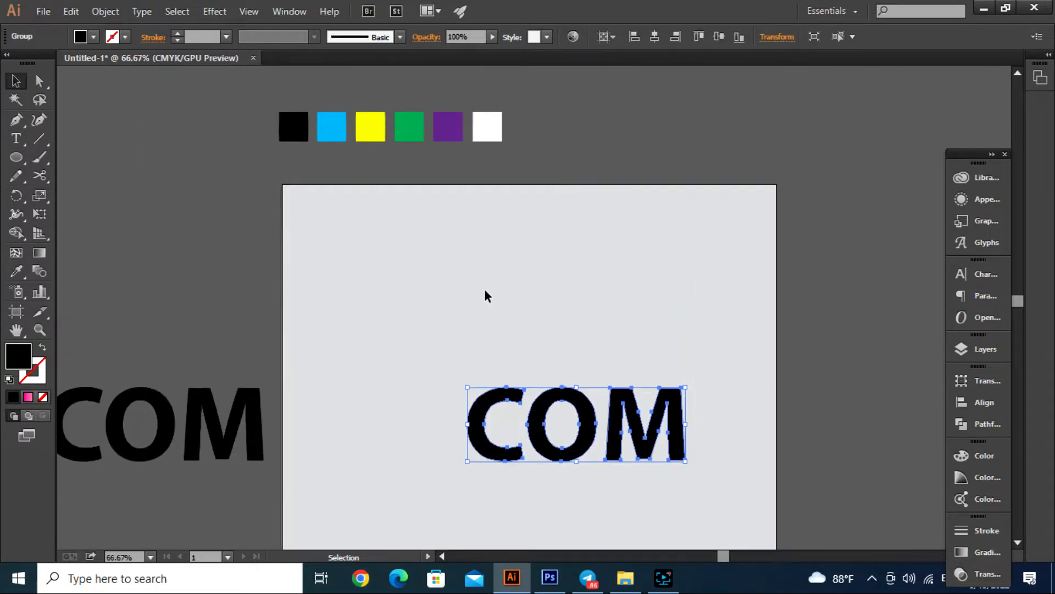
key("i")
left_click(333, 128)
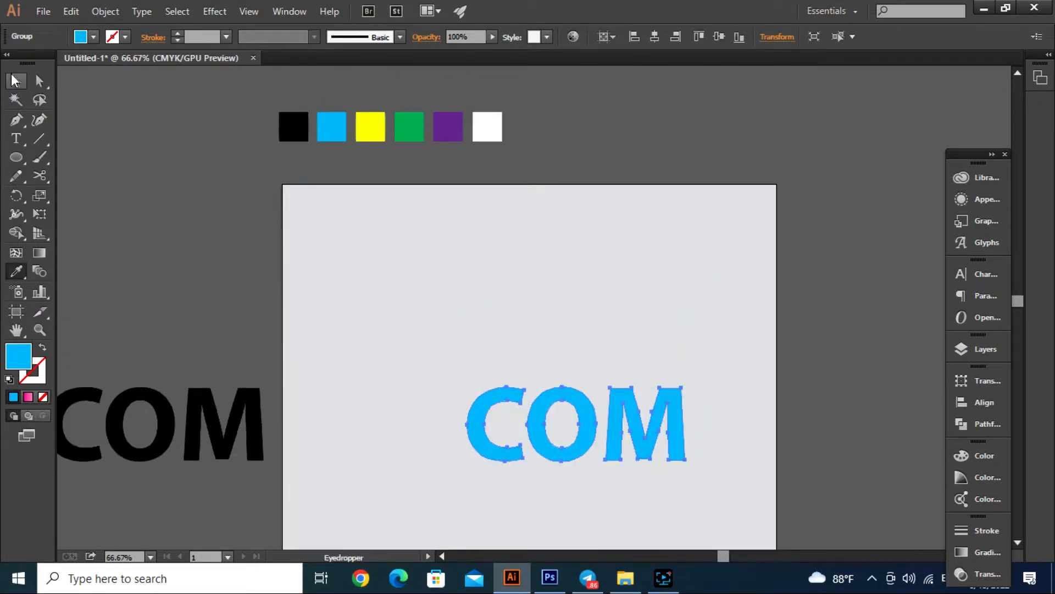
left_click(15, 81)
left_click(527, 309)
- Draw a rectangle about 467 by 112 px covering the upper half of the COM letters
scroll(655, 435, "up", 1)
left_click(642, 440)
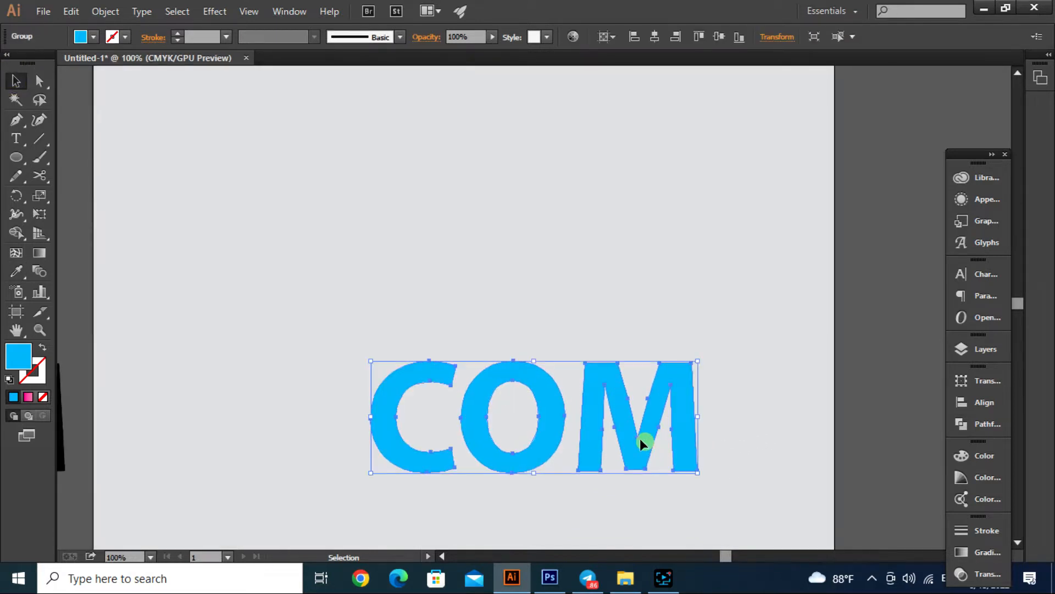
scroll(624, 454, "up", 1)
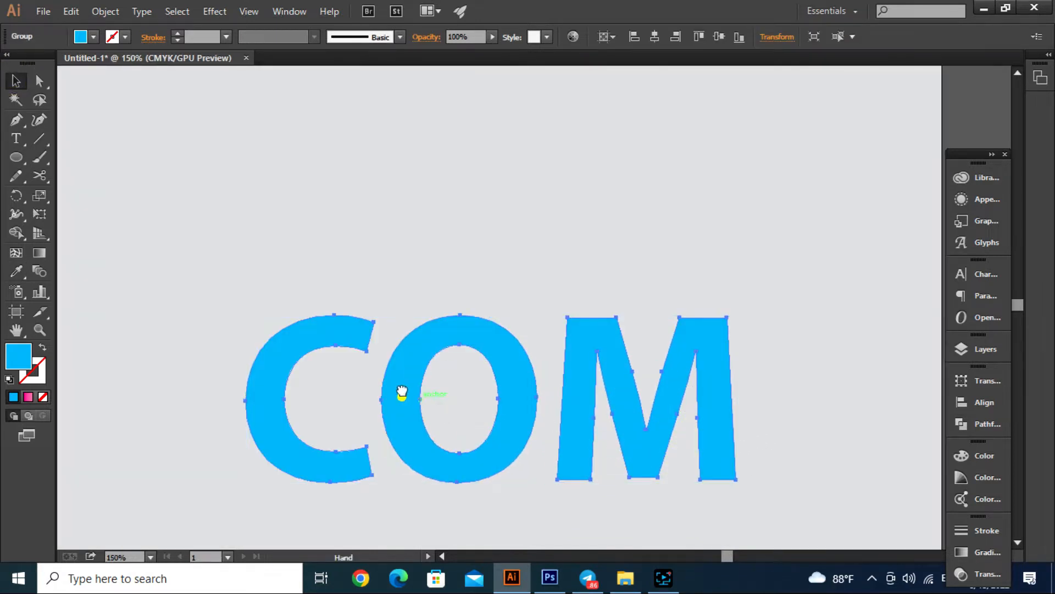
scroll(400, 396, "down", 1)
scroll(357, 315, "up", 1)
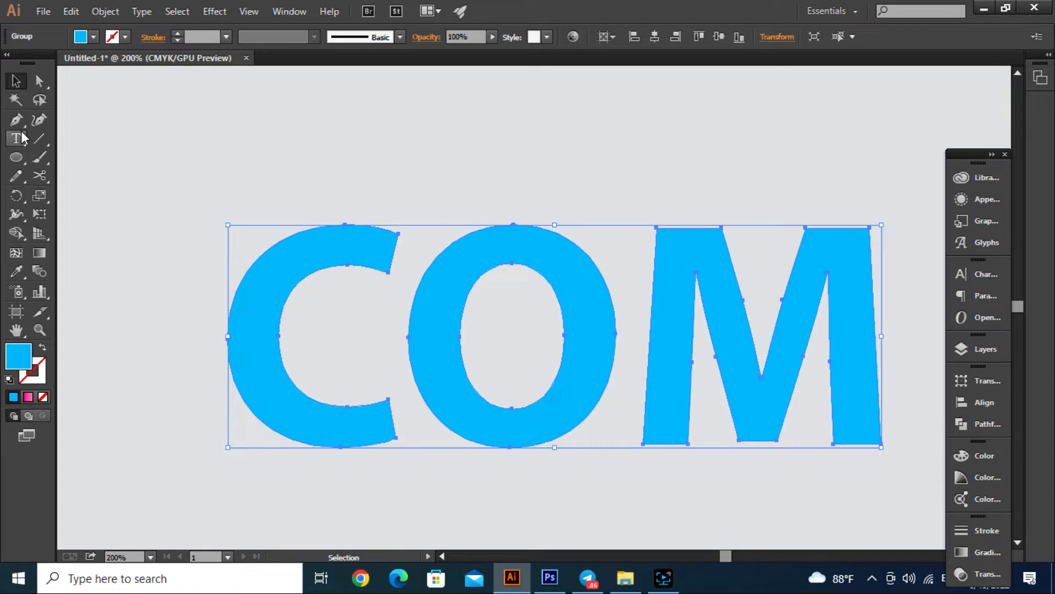
left_click_drag(16, 157, 44, 158)
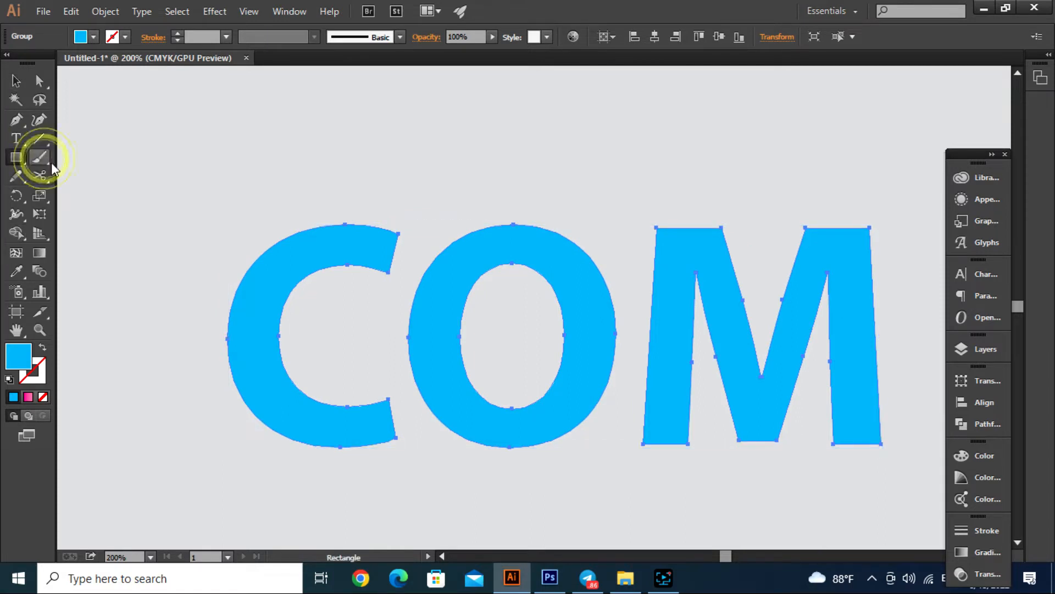
left_click_drag(177, 177, 897, 349)
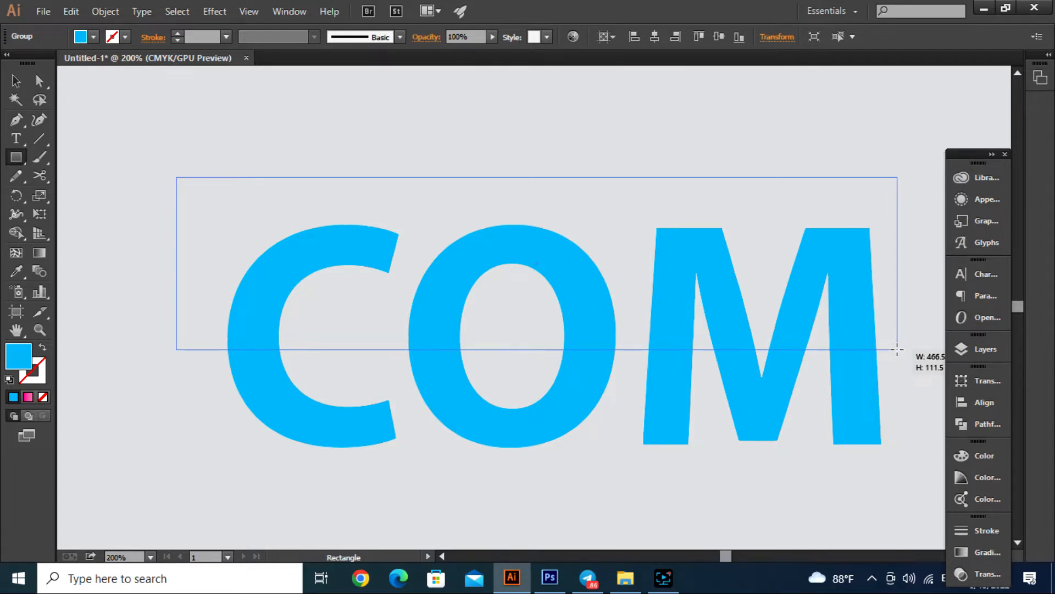
left_click_drag(897, 350, 897, 349)
left_click(14, 82)
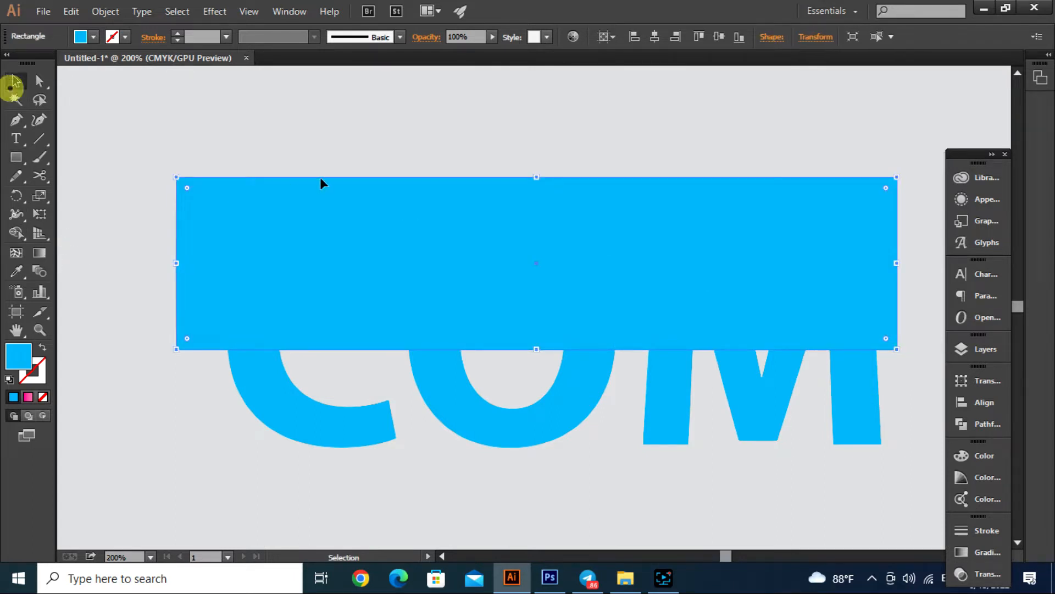
- Select the letters with the rectangle and split off the lower parts of C, O and M with the Shape Builder
scroll(389, 344, "down", 1)
key("ctrl+a")
left_click(16, 232)
left_click(334, 409)
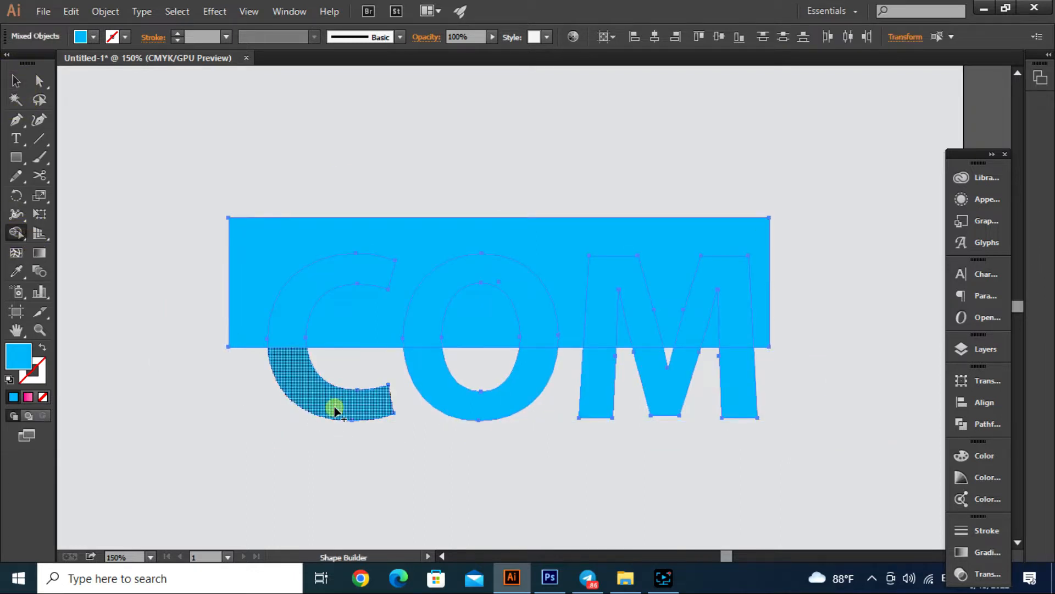
left_click(481, 412)
left_click(603, 396)
left_click(666, 399)
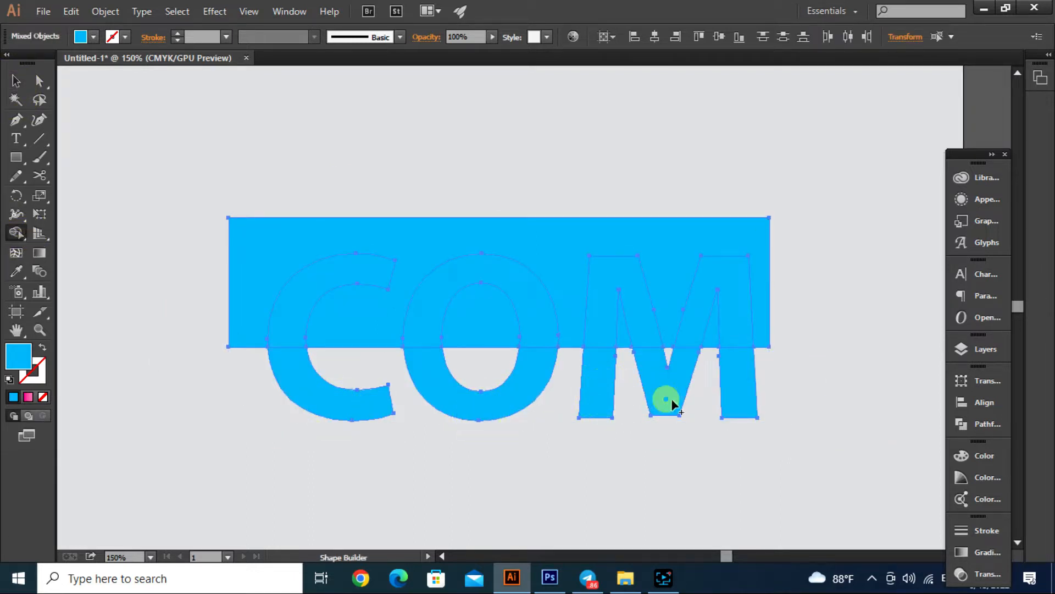
left_click(738, 406)
left_click(15, 82)
left_click(198, 154)
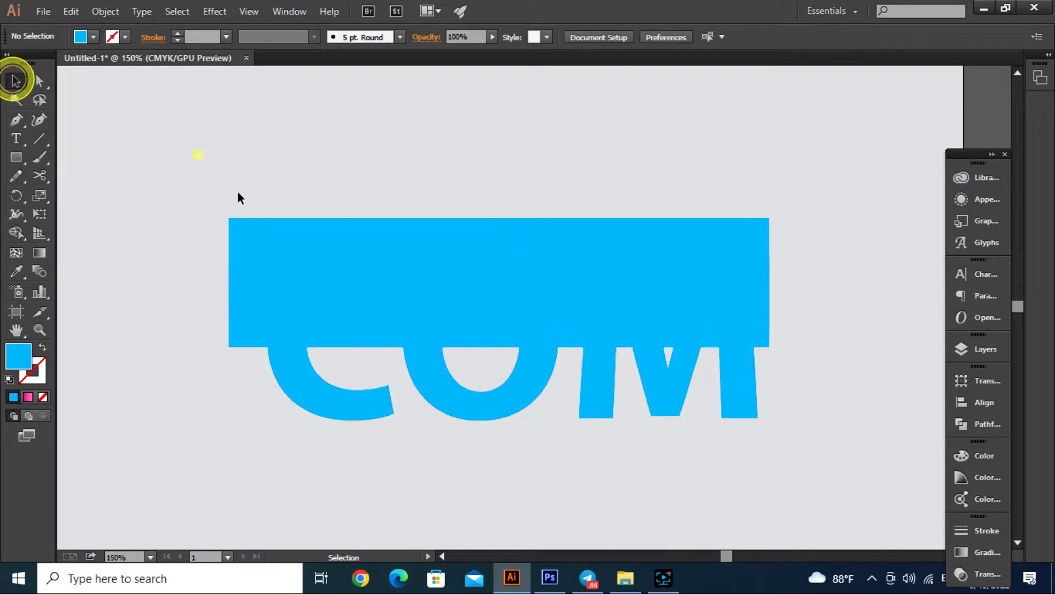
- Delete the rectangle covering the upper half of the COM letters
left_click(435, 233)
key("Delete")
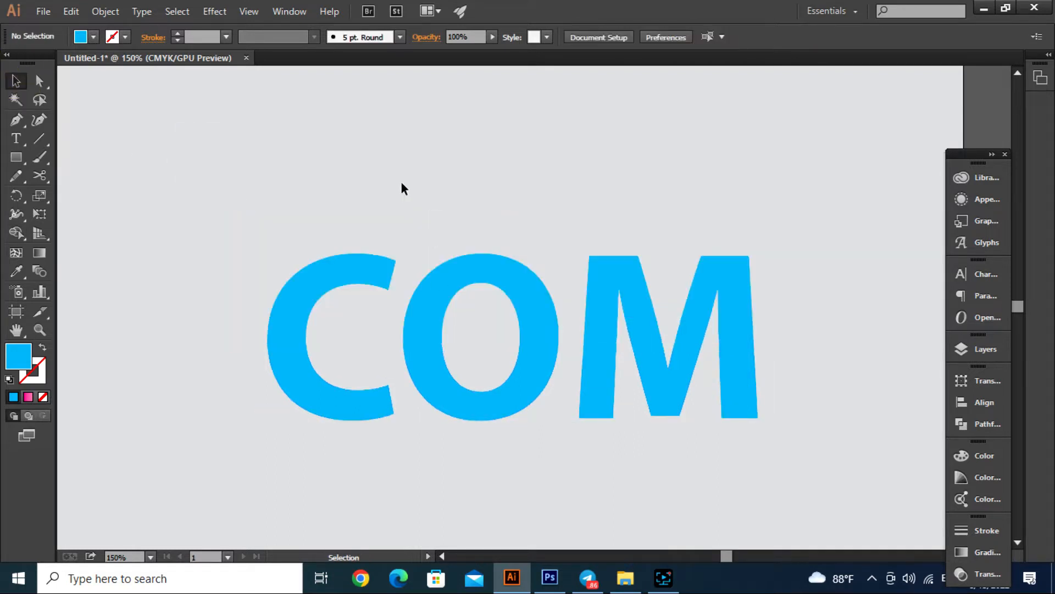
left_click(402, 189)
- Ungroup the split COM lettering
left_click_drag(304, 471, 812, 388)
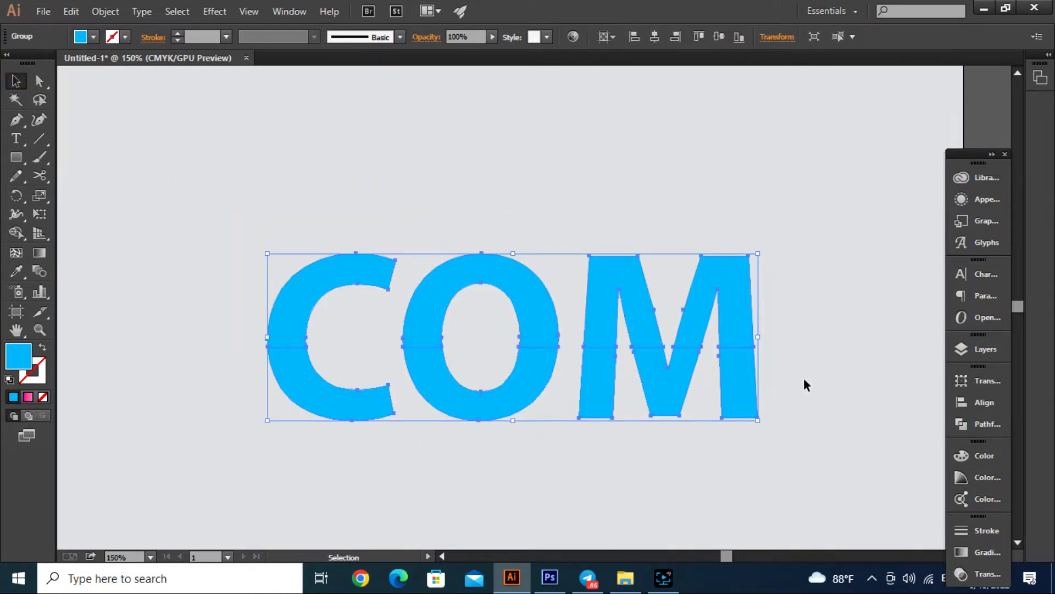
right_click(737, 374)
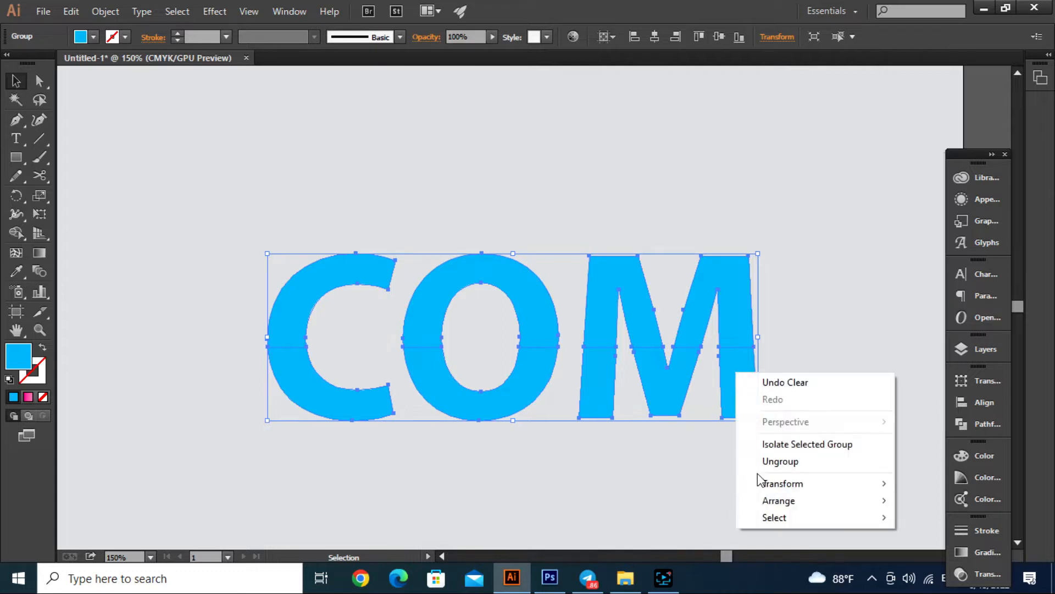
left_click(770, 459)
- Recolor the lower halves of the COM letters with the yellow sampled from the swatch row
left_click_drag(813, 381, 335, 449)
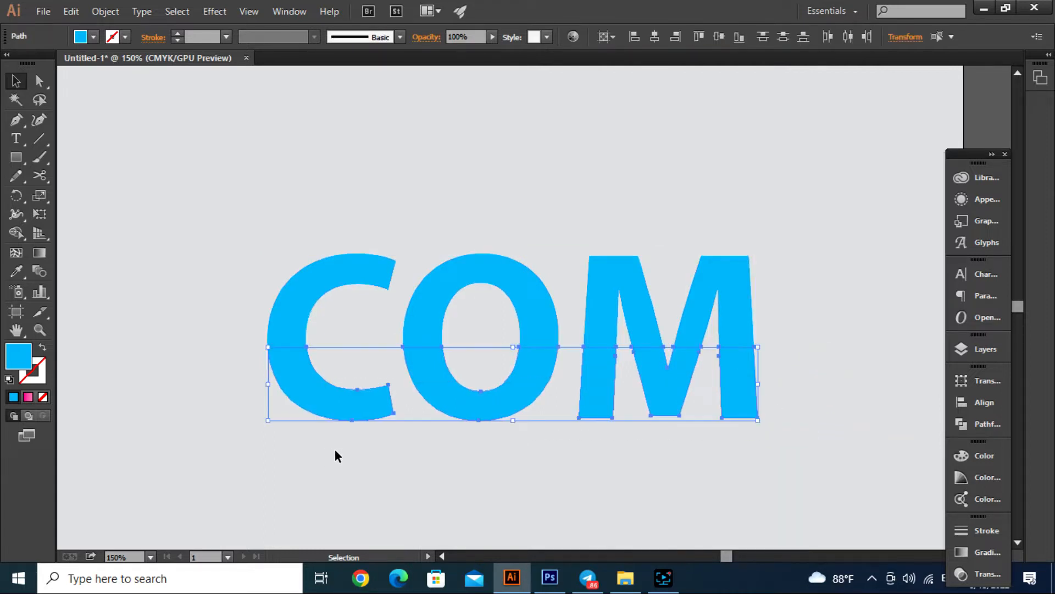
scroll(451, 208, "down", 1)
scroll(454, 192, "up", 3)
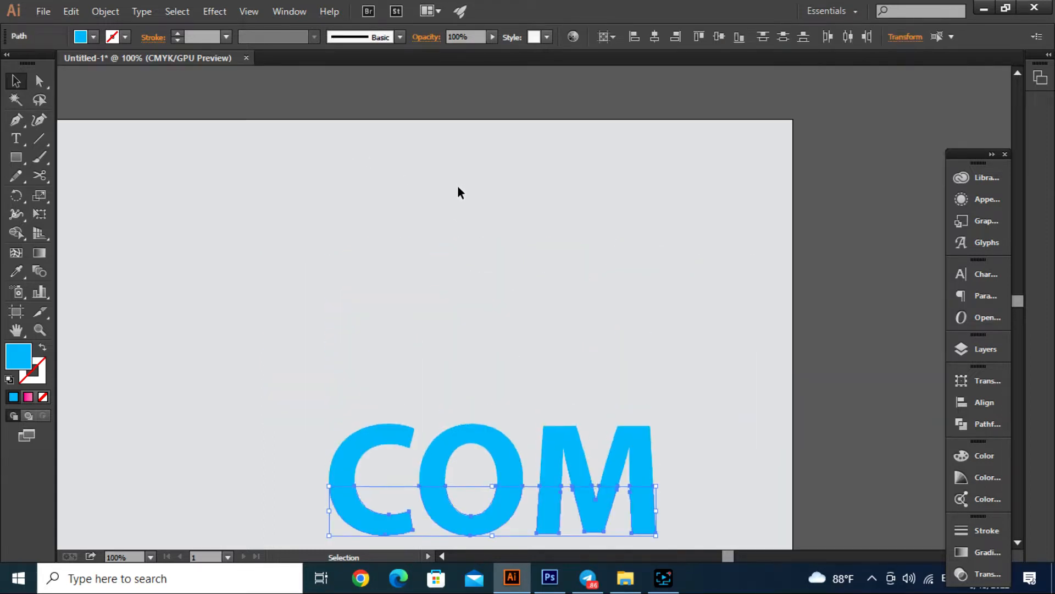
scroll(459, 192, "down", 2)
key("i")
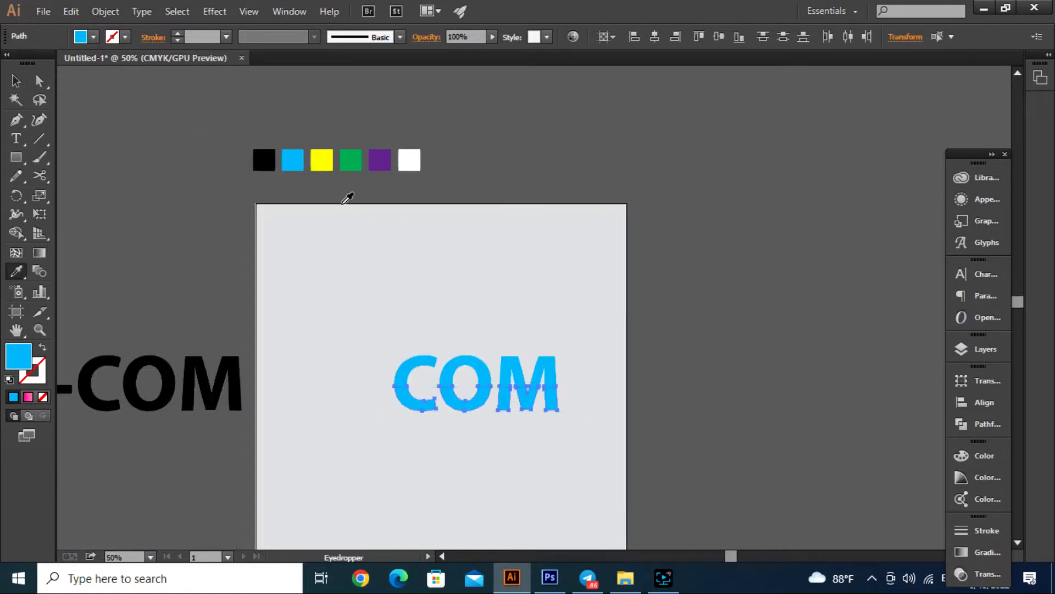
left_click(322, 160)
left_click(15, 81)
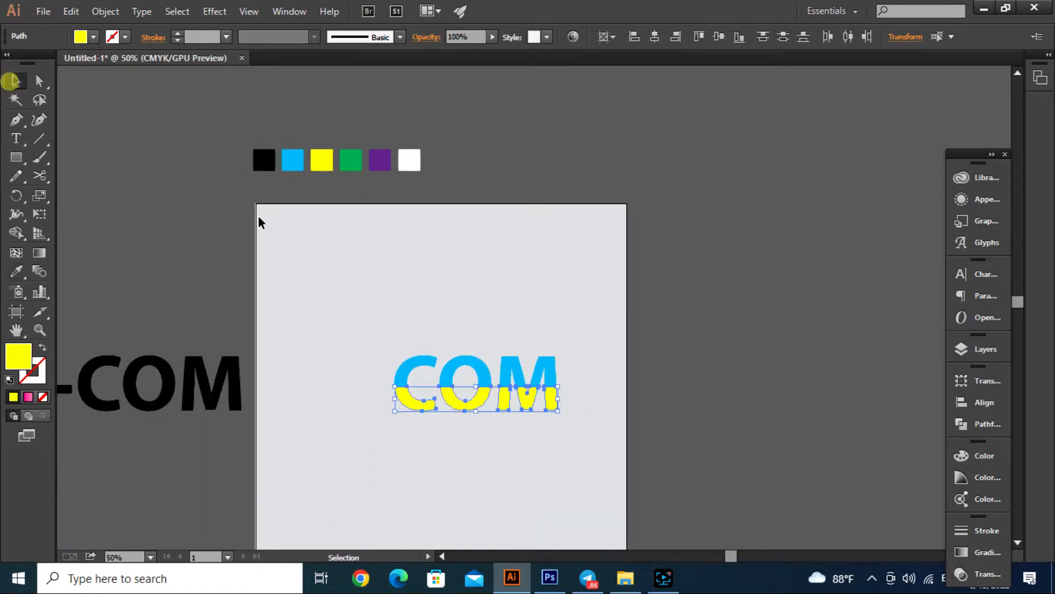
left_click(428, 258)
- Copy the yellow lower halves of the COM letters
scroll(426, 408, "up", 2)
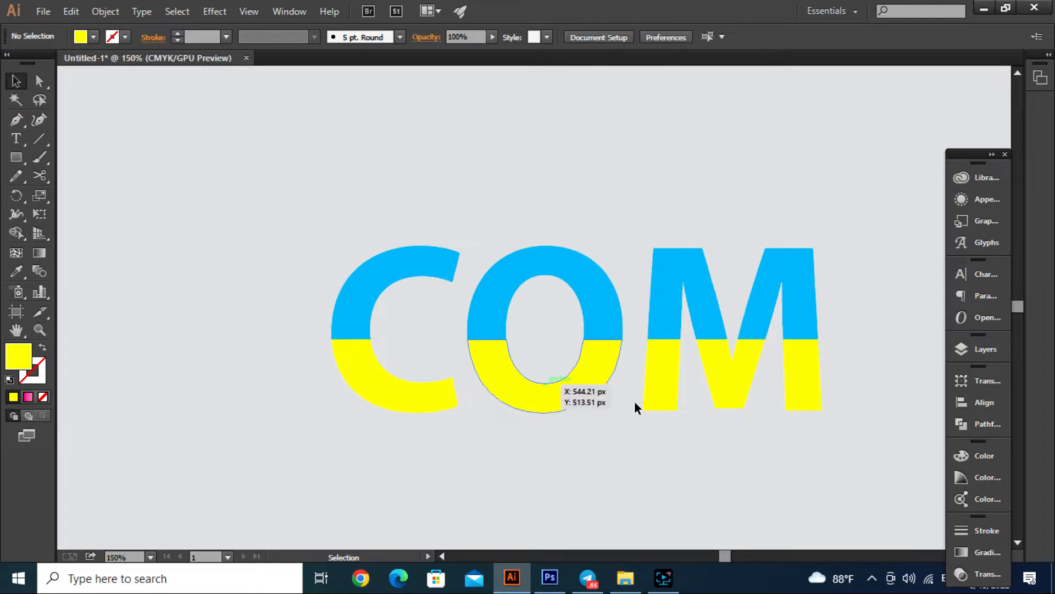
scroll(506, 388, "up", 2)
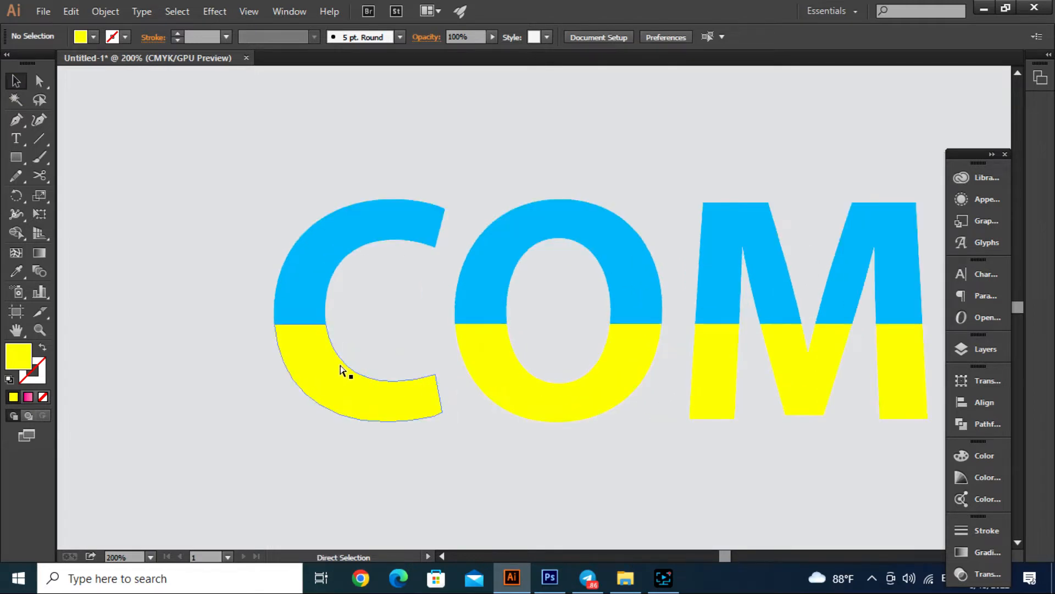
scroll(347, 371, "down", 2)
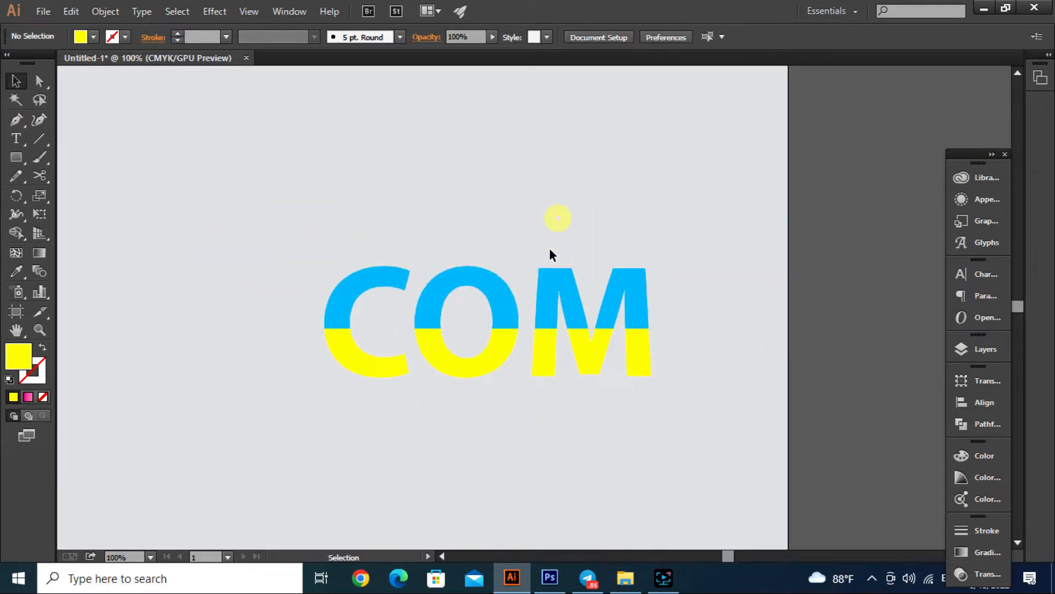
left_click_drag(162, 172, 625, 353)
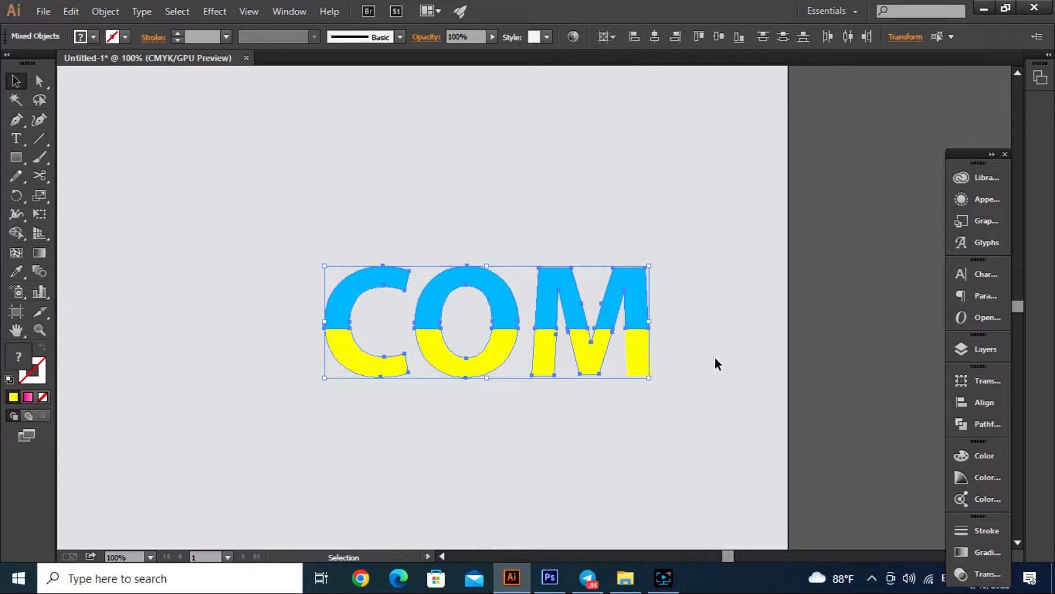
left_click(697, 264)
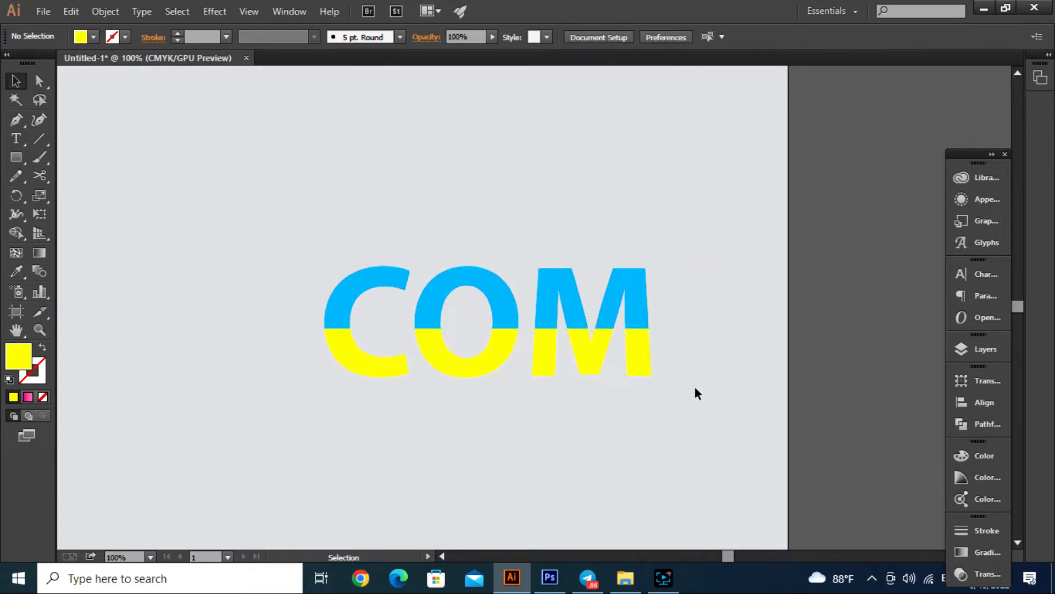
left_click_drag(674, 420, 365, 364)
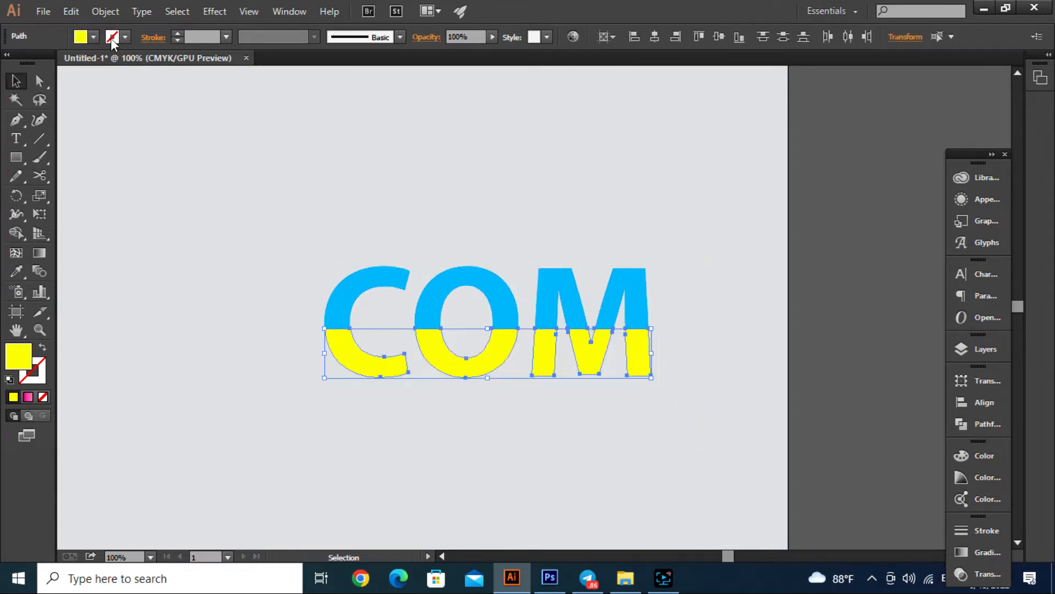
left_click(105, 11)
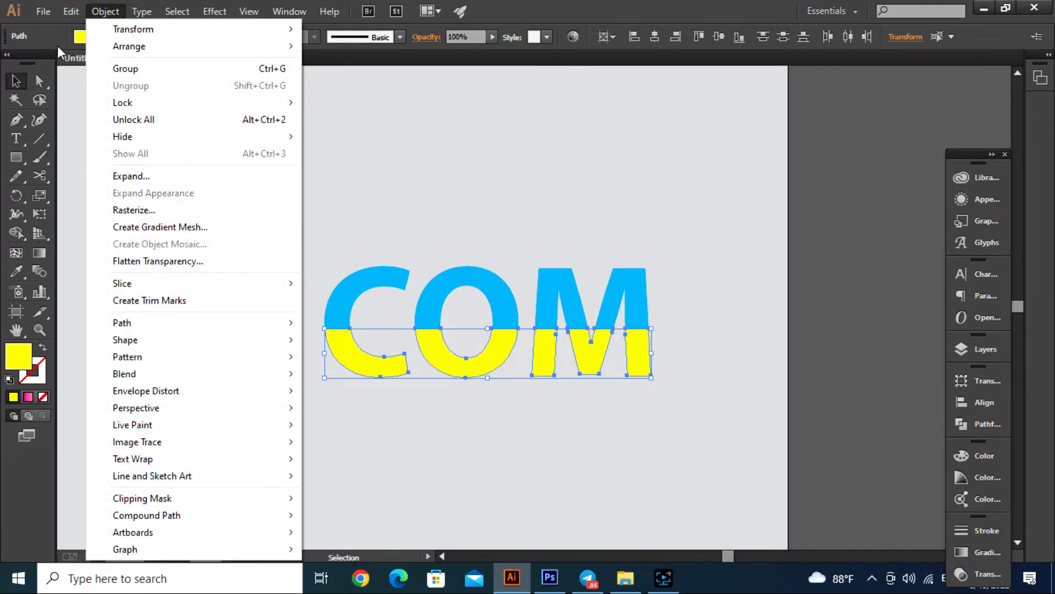
left_click(71, 12)
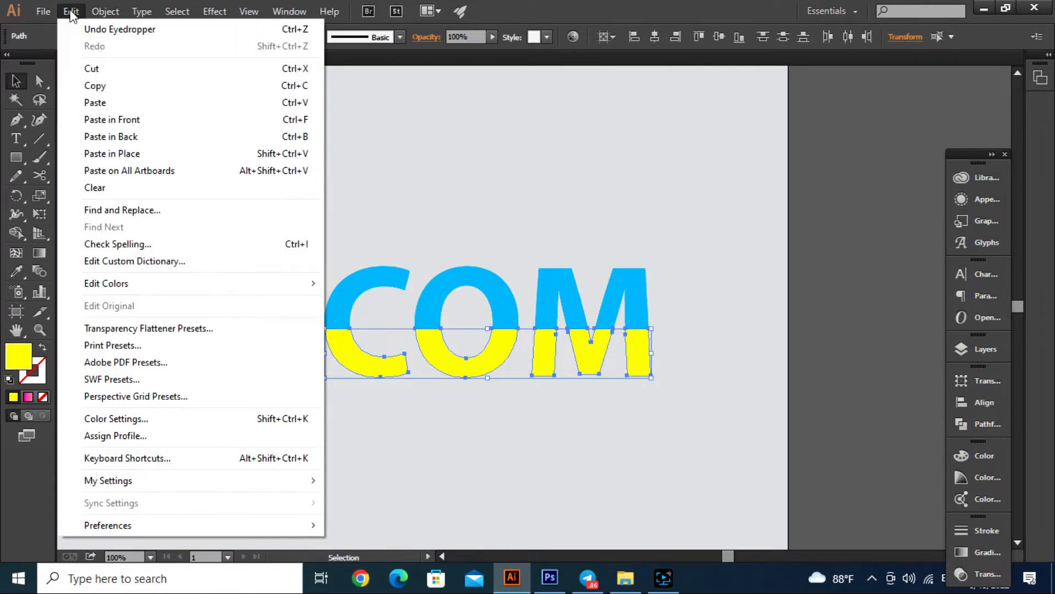
left_click(87, 87)
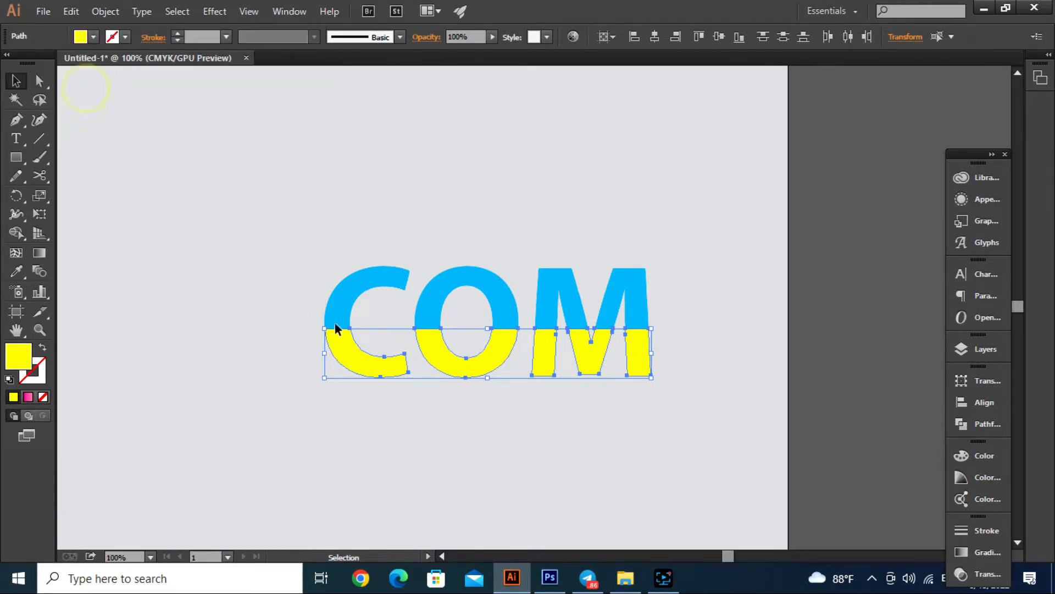
- Paste the copied yellow lower halves in front of the originals
left_click(253, 298)
left_click_drag(308, 412, 668, 363)
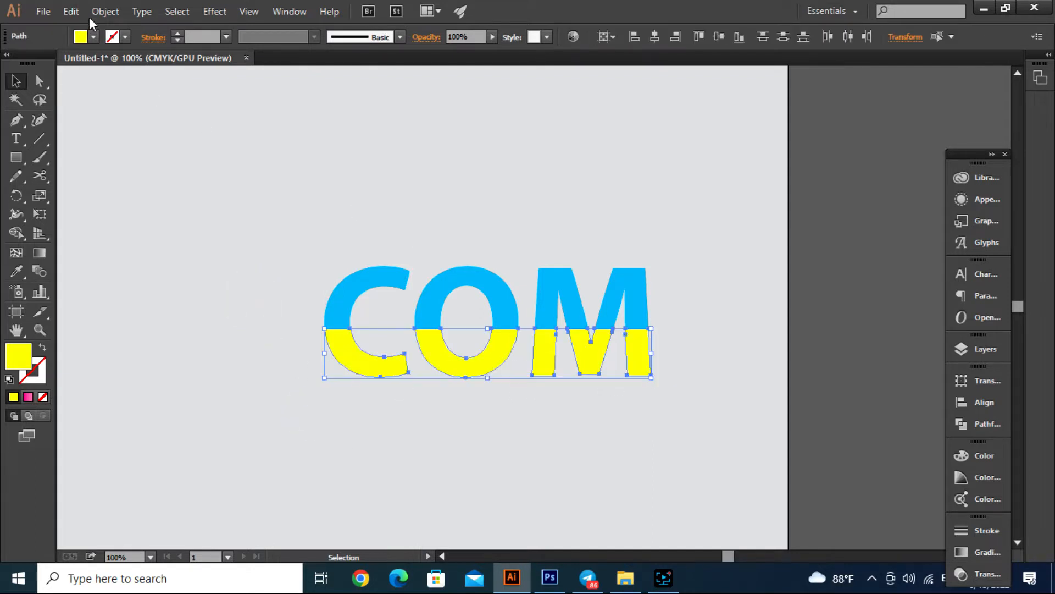
left_click(74, 12)
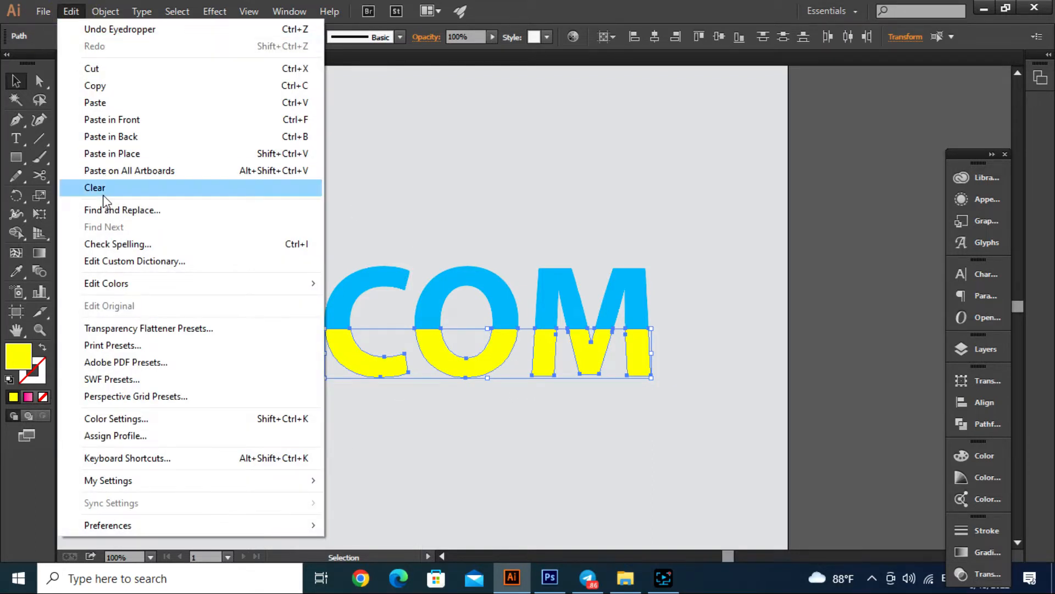
left_click(121, 119)
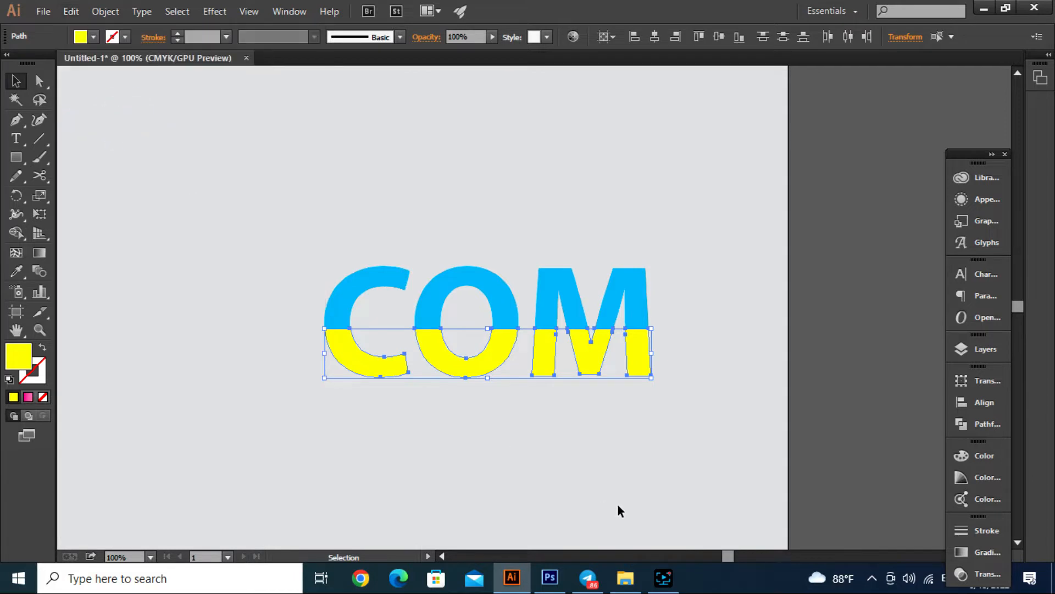
- Select the pasted lower halves of C, O and M, try moving them below the lettering, and undo the move
left_click(650, 438)
left_click(637, 370)
left_click(605, 363, "shift")
left_click(549, 361, "shift")
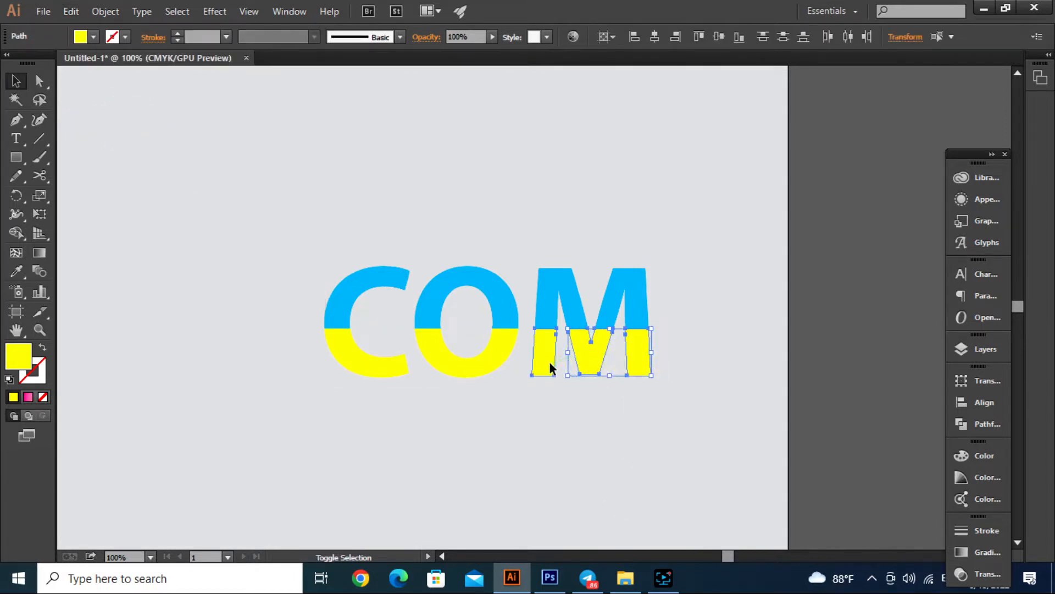
left_click(450, 369, "shift")
left_click(391, 372, "shift")
left_click_drag(505, 356, 504, 448)
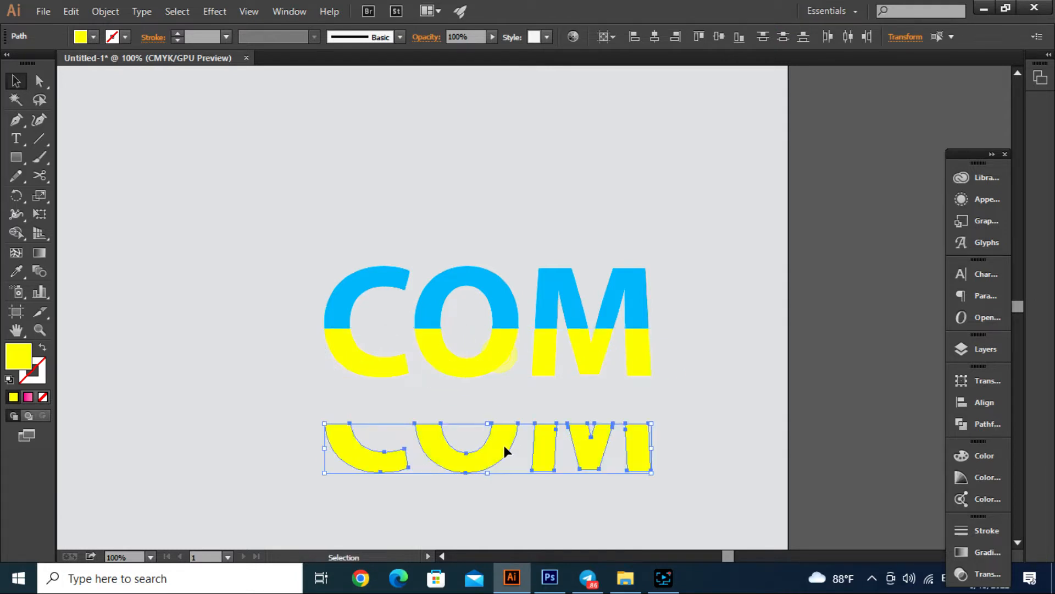
key("ctrl+z")
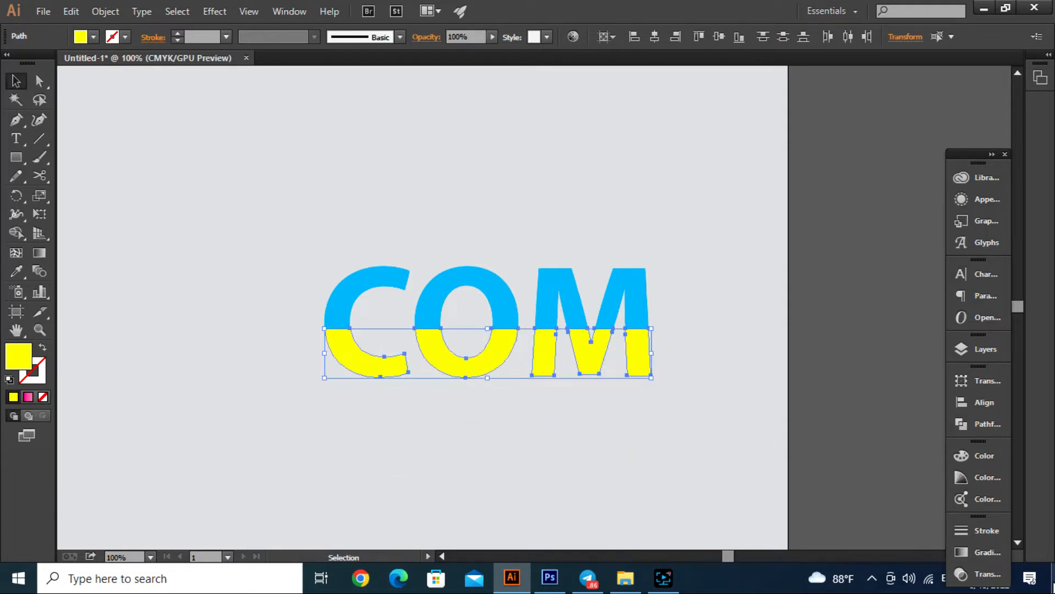
- Apply a linear gradient fill to the pasted lower halves and set its end stop to black
left_click(981, 552)
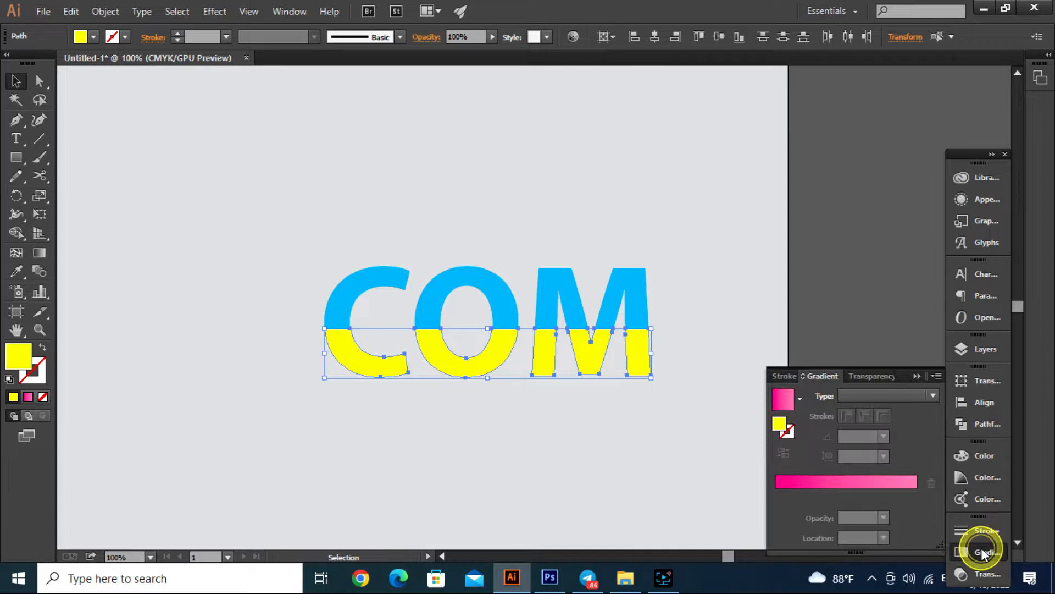
left_click(852, 494)
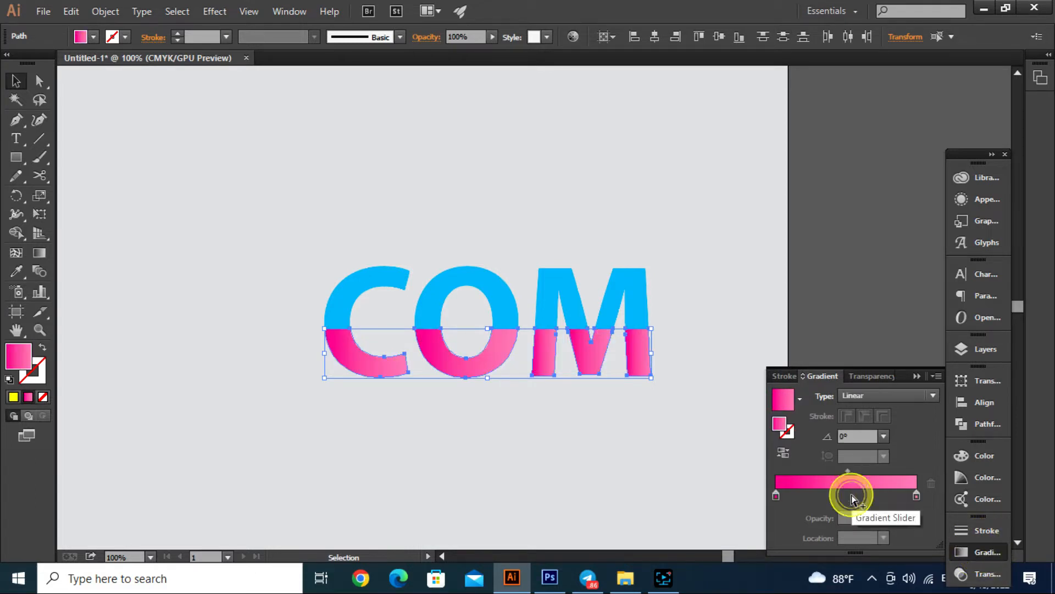
left_click(916, 495)
double_click(916, 494)
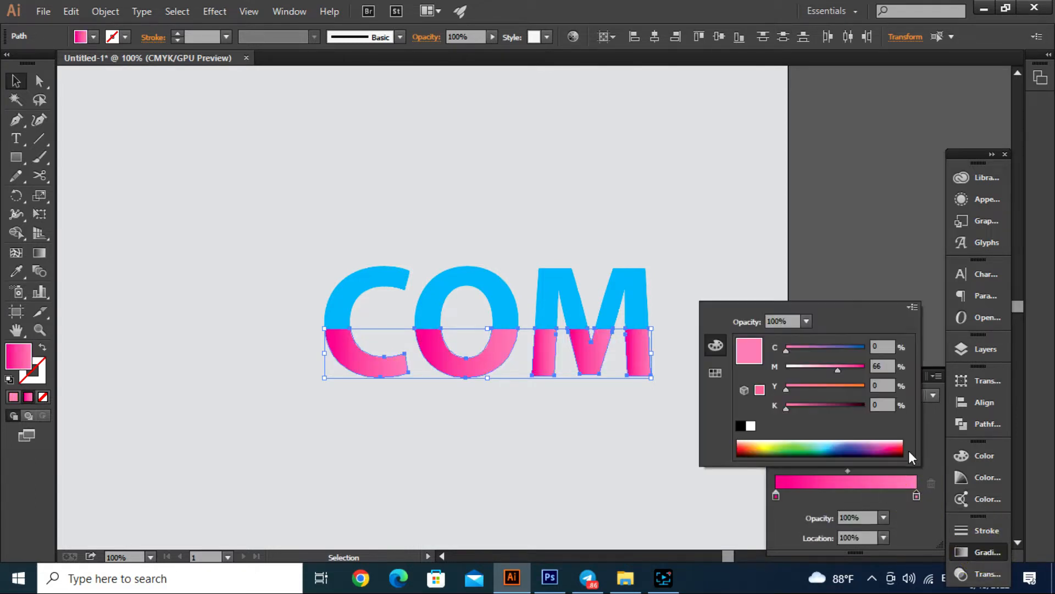
left_click(907, 305)
left_click(935, 333)
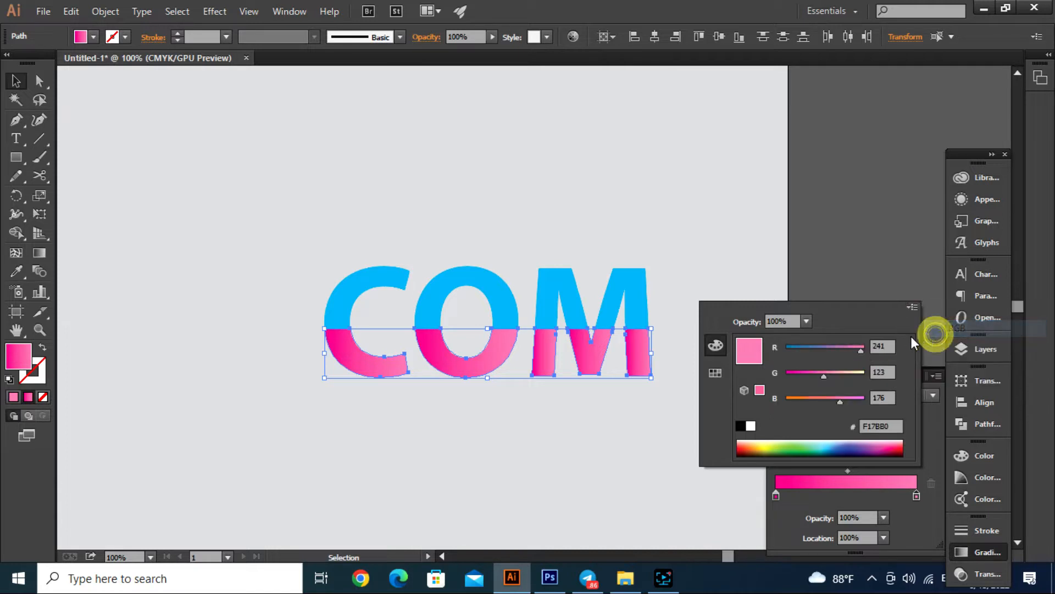
left_click(748, 446)
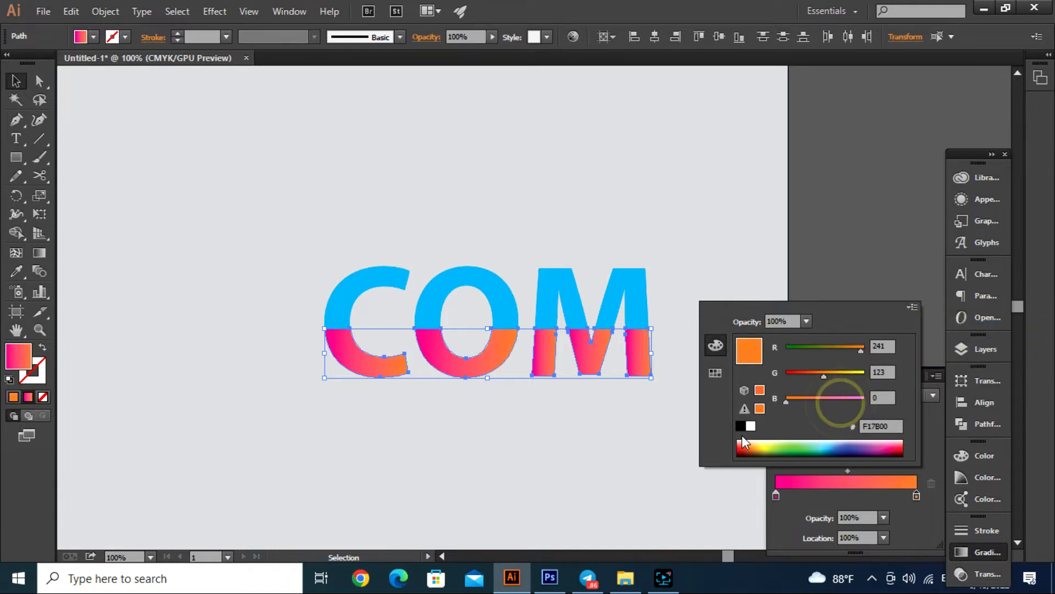
left_click(741, 426)
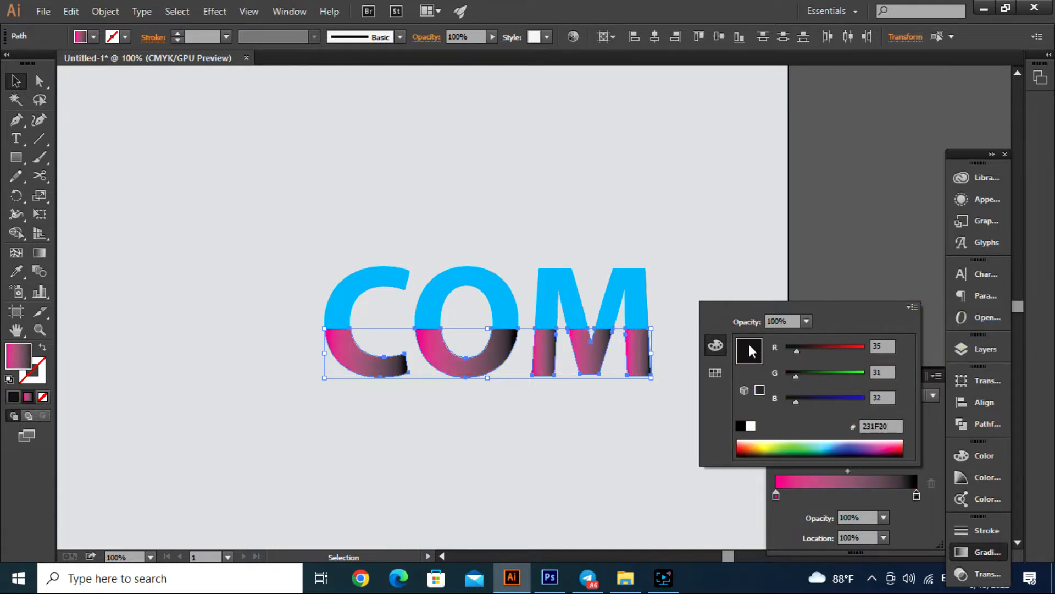
- Switch the gradient's pink start stop to RGB and set its opacity to 0%
left_click(774, 495)
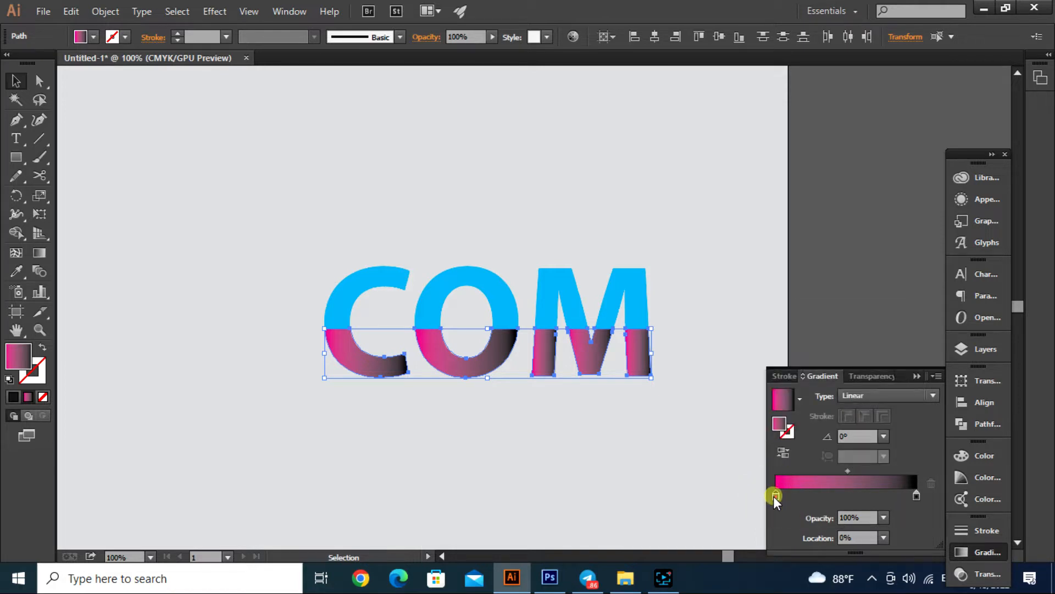
double_click(776, 496)
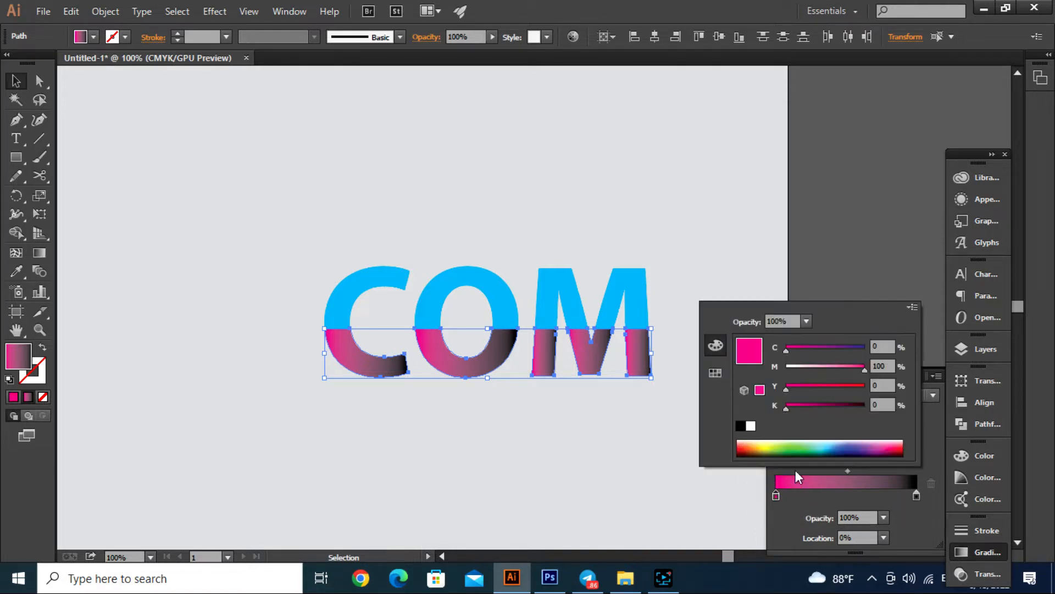
left_click(911, 307)
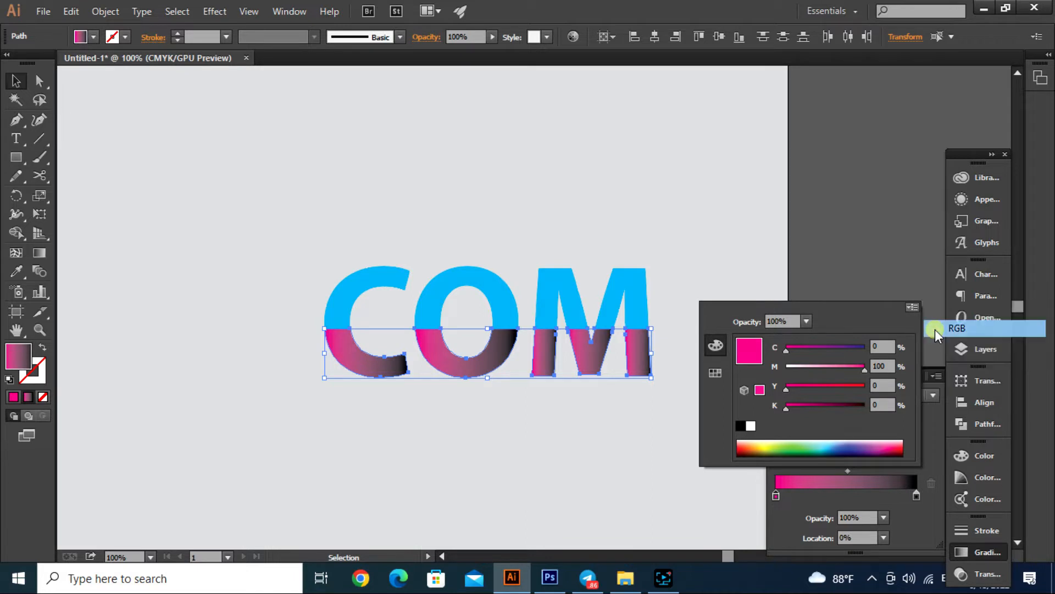
left_click(935, 329)
left_click(806, 321)
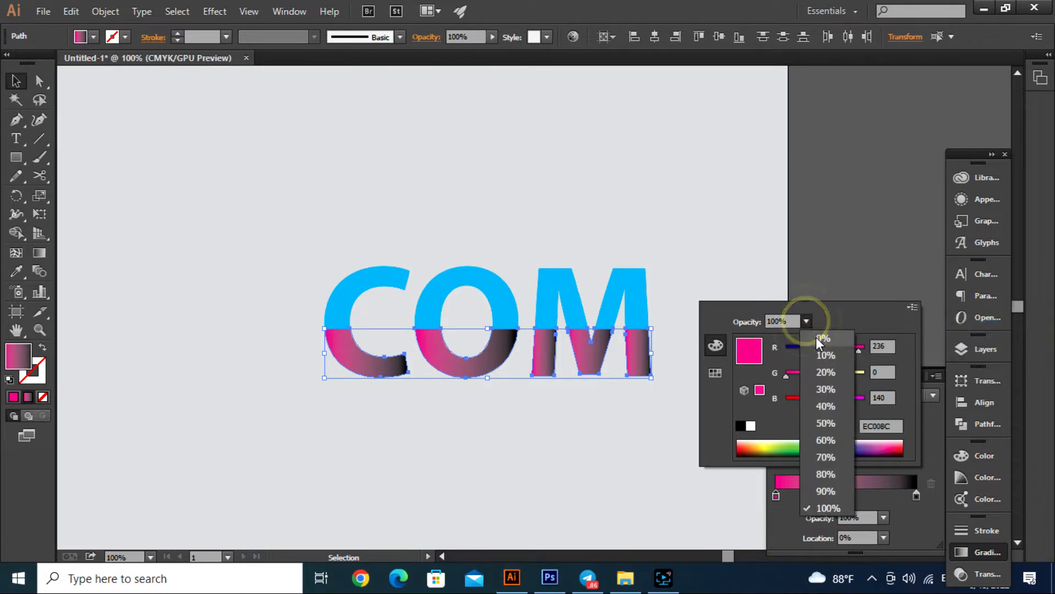
left_click(817, 337)
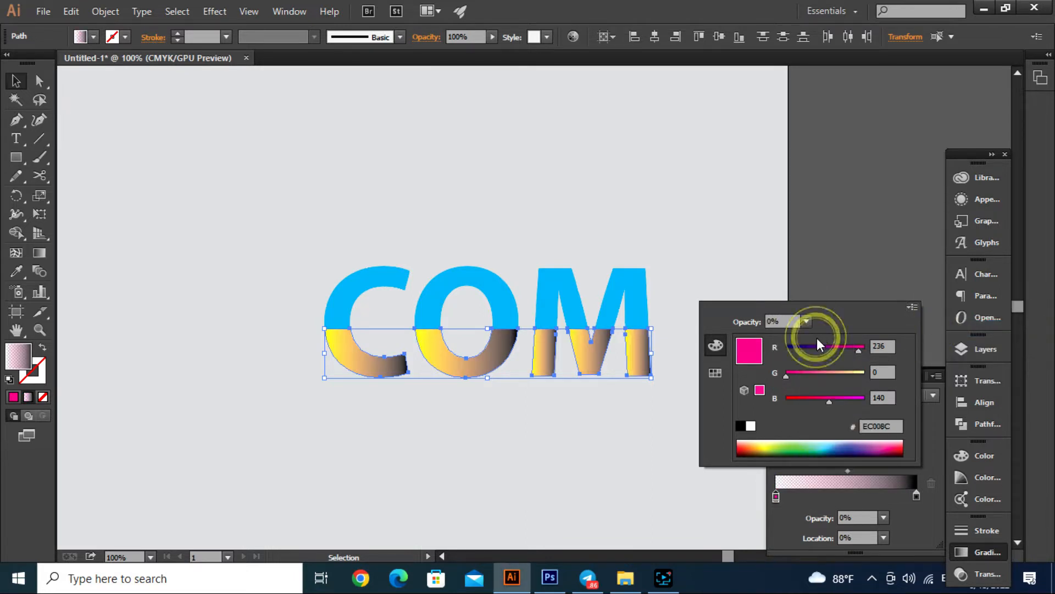
left_click(843, 242)
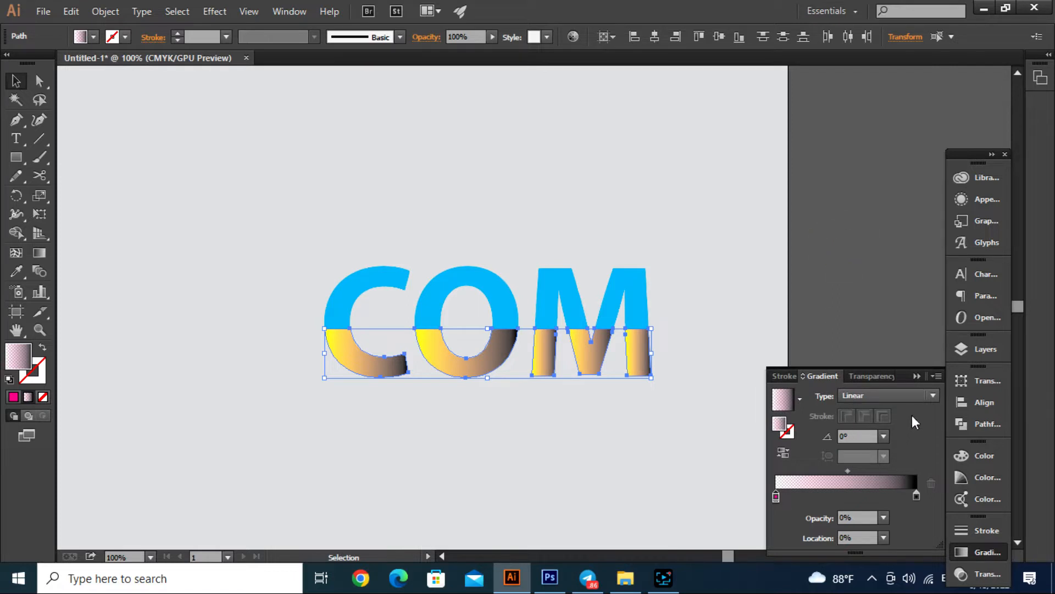
- Set the gradient angle on the lower halves to 90° and deselect them
left_click(883, 439)
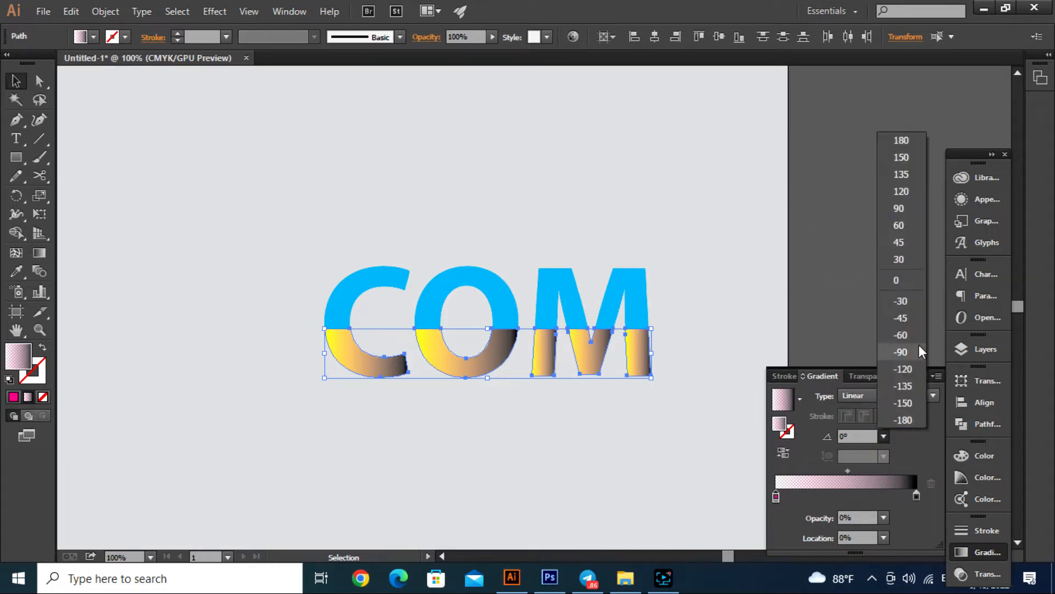
left_click(906, 205)
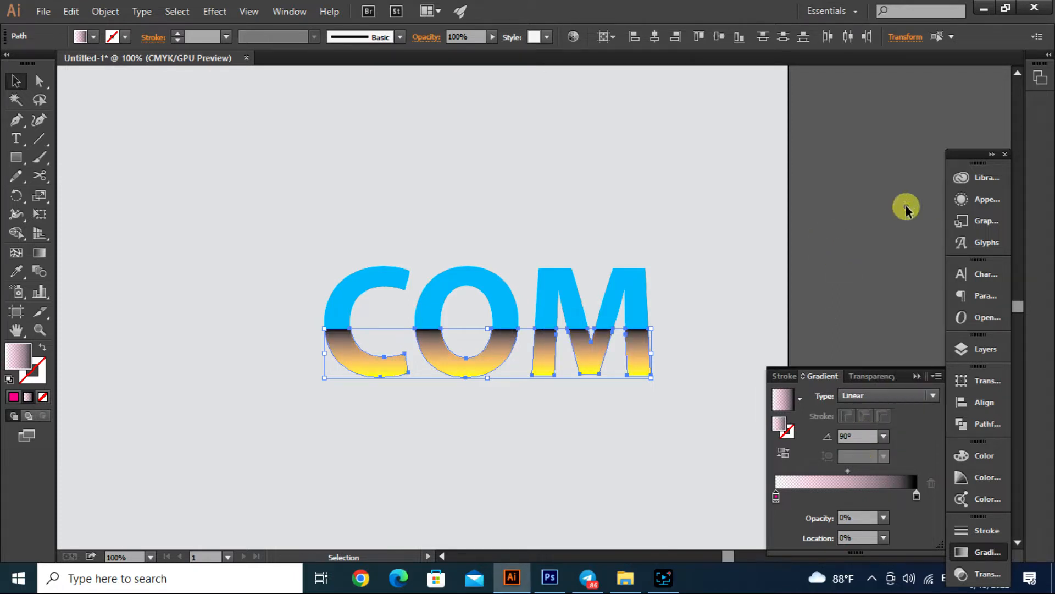
left_click(615, 189)
- Select the gradient lower halves of all three letters and move the transparent gradient stop to about 19% location
scroll(514, 378, "up", 2)
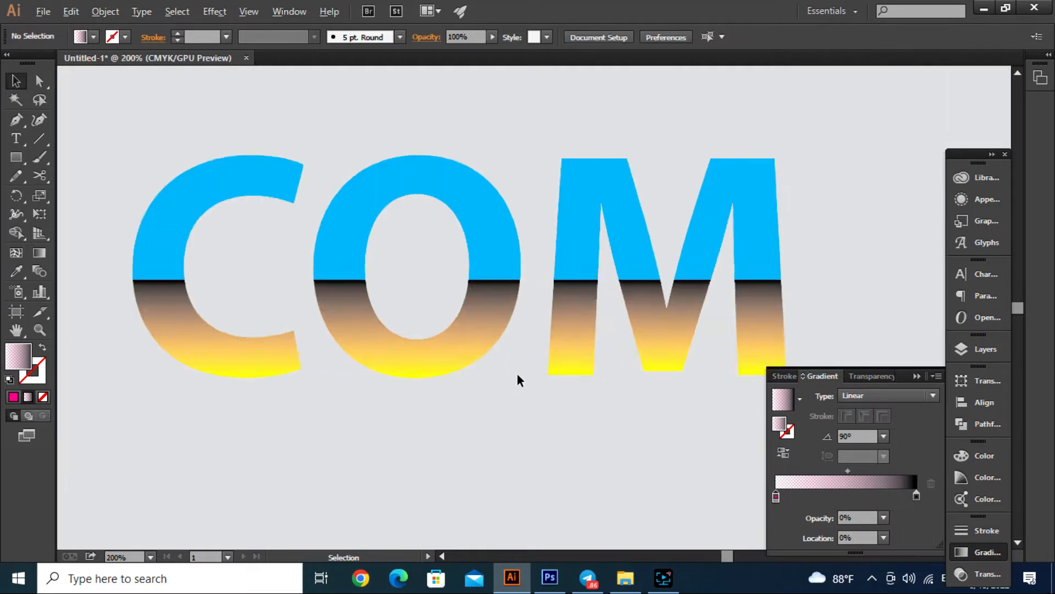
left_click(585, 329)
left_click(652, 340, "shift")
left_click(754, 334, "shift")
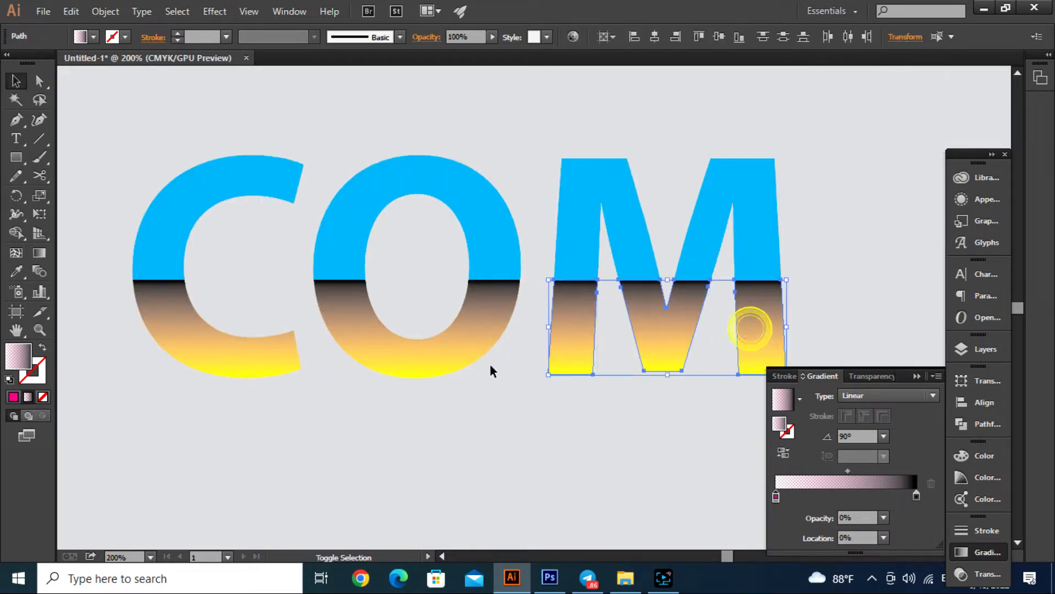
left_click(463, 353, "shift")
left_click(290, 362, "shift")
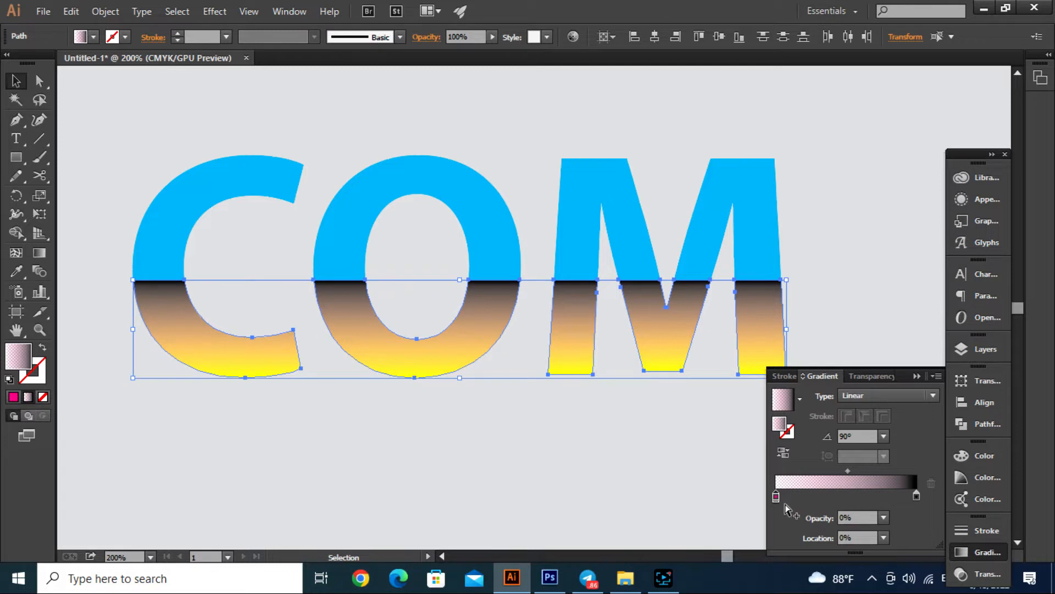
left_click_drag(778, 497, 806, 500)
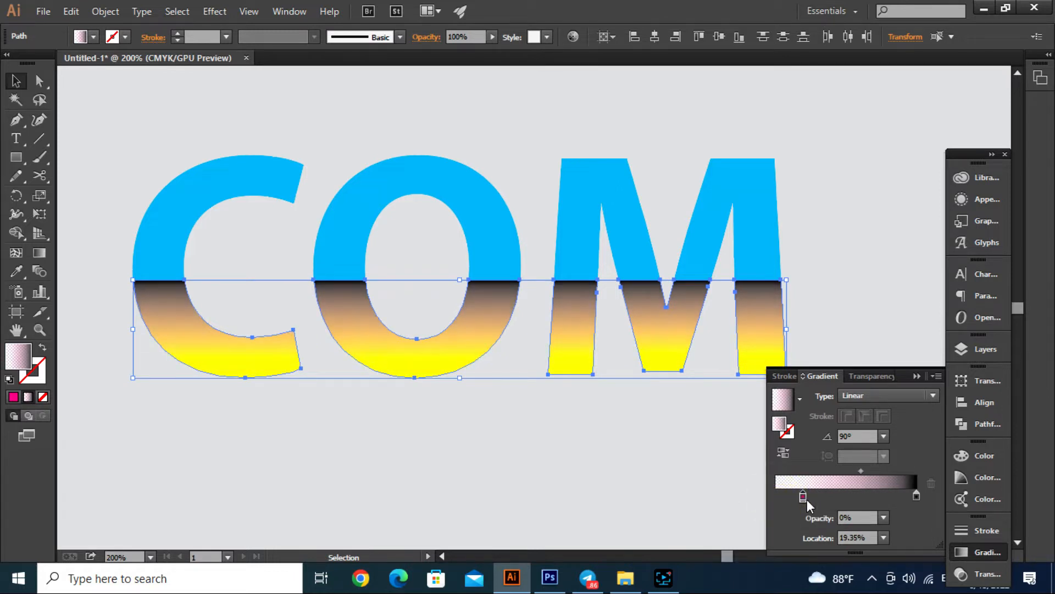
- Change the color of the transparent gradient stop to black
double_click(803, 498)
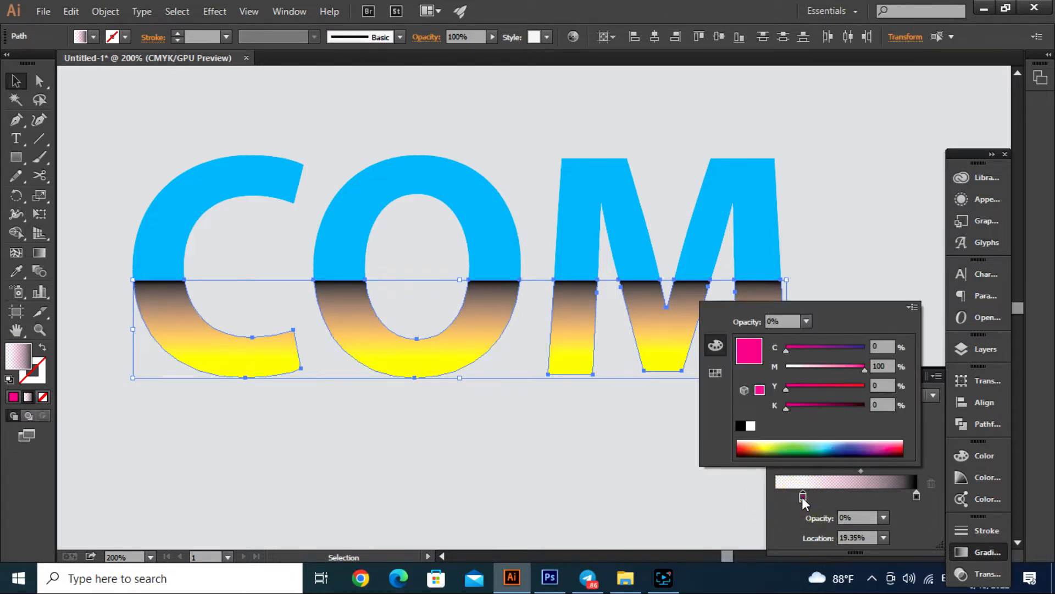
left_click(741, 426)
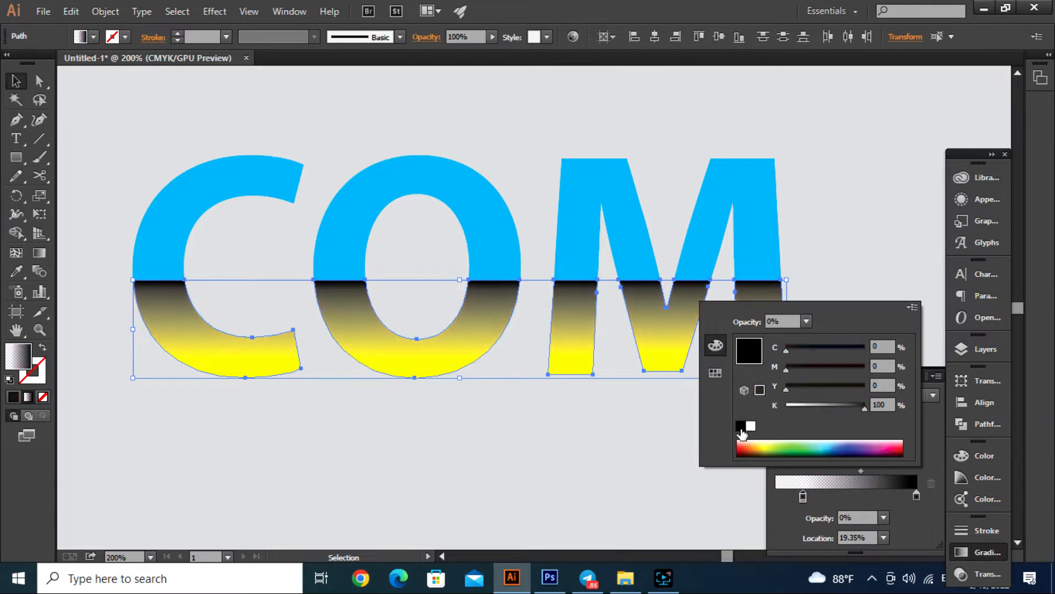
left_click(757, 501)
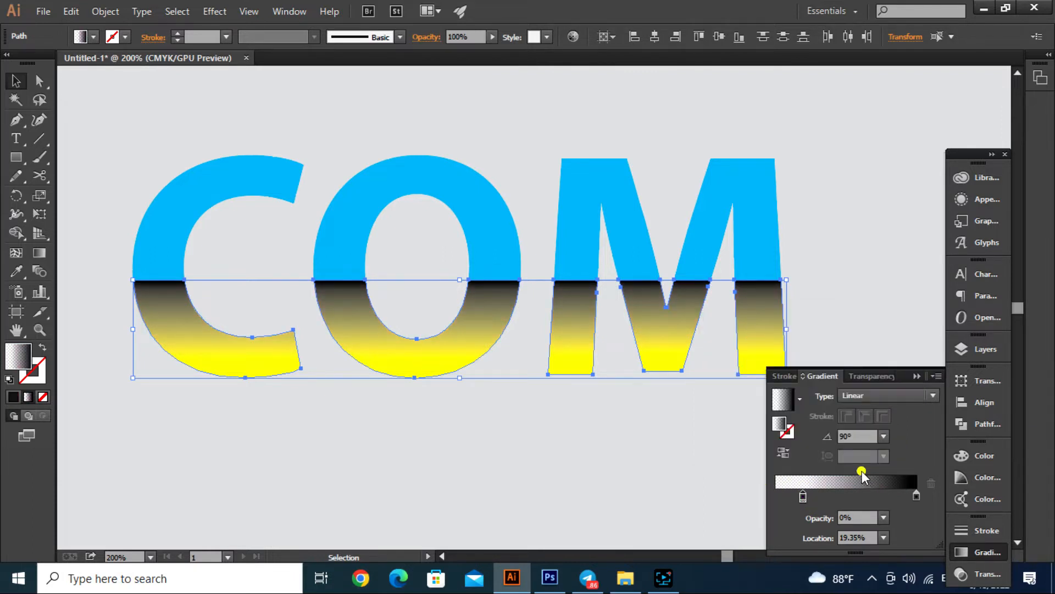
- Shift the gradient's transparent stop and midpoint toward the black end, and set the black end stop's opacity to 80%
left_click_drag(862, 470, 879, 471)
left_click_drag(807, 497, 889, 472)
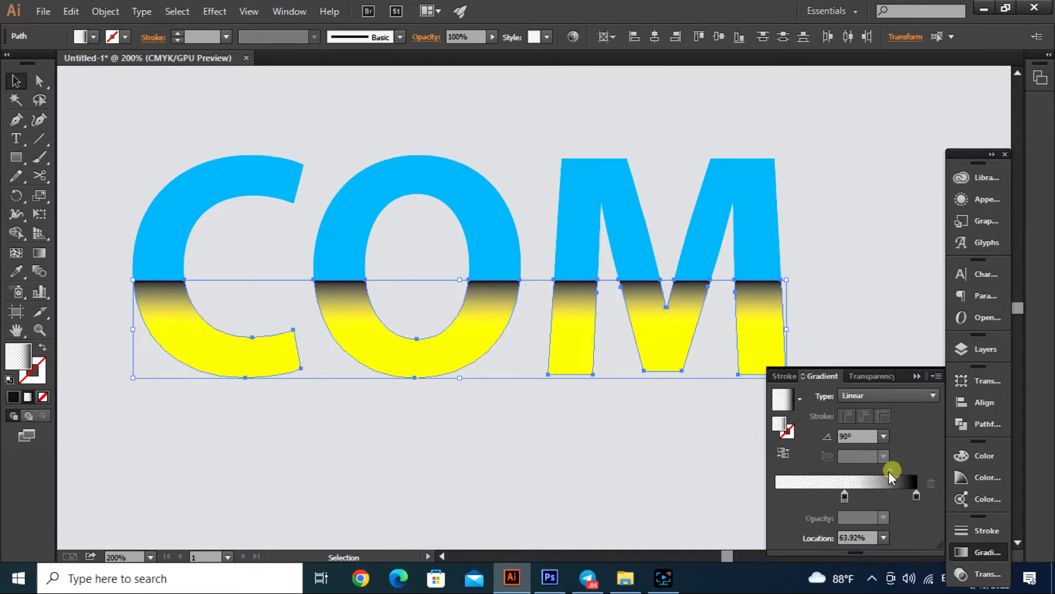
left_click(916, 494)
left_click(884, 518)
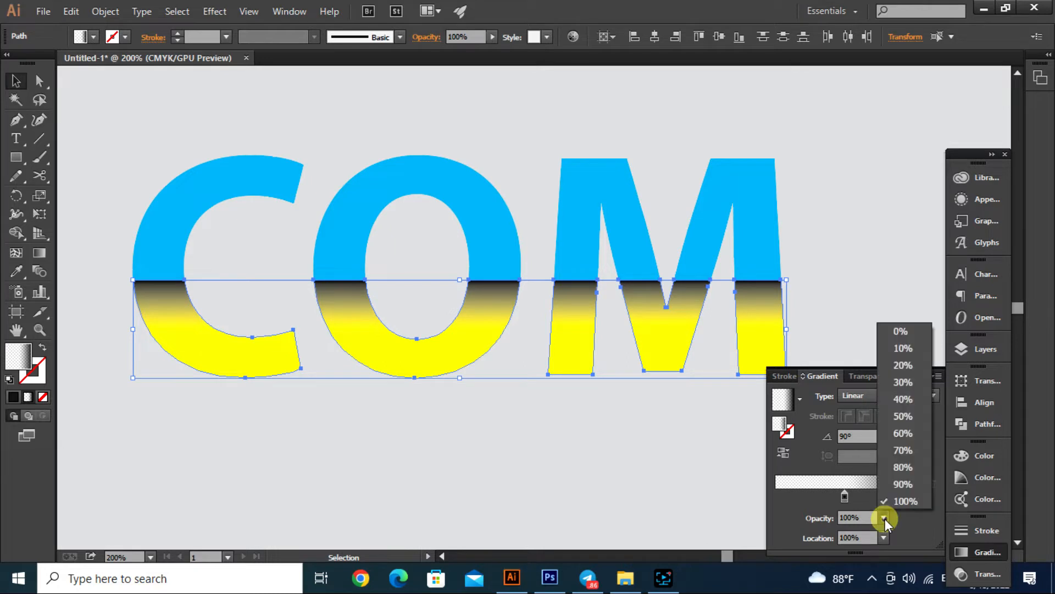
left_click(901, 468)
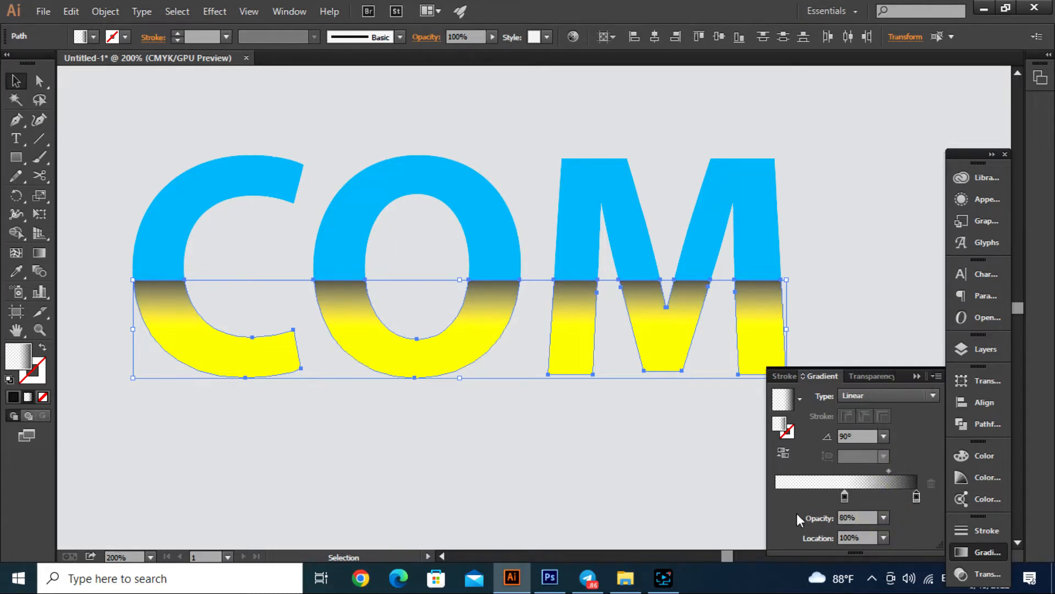
- Add a 0% opacity gradient stop at about 28% location, deselect the letters, and remove that stop from the current gradient
left_click(816, 498)
left_click(684, 490)
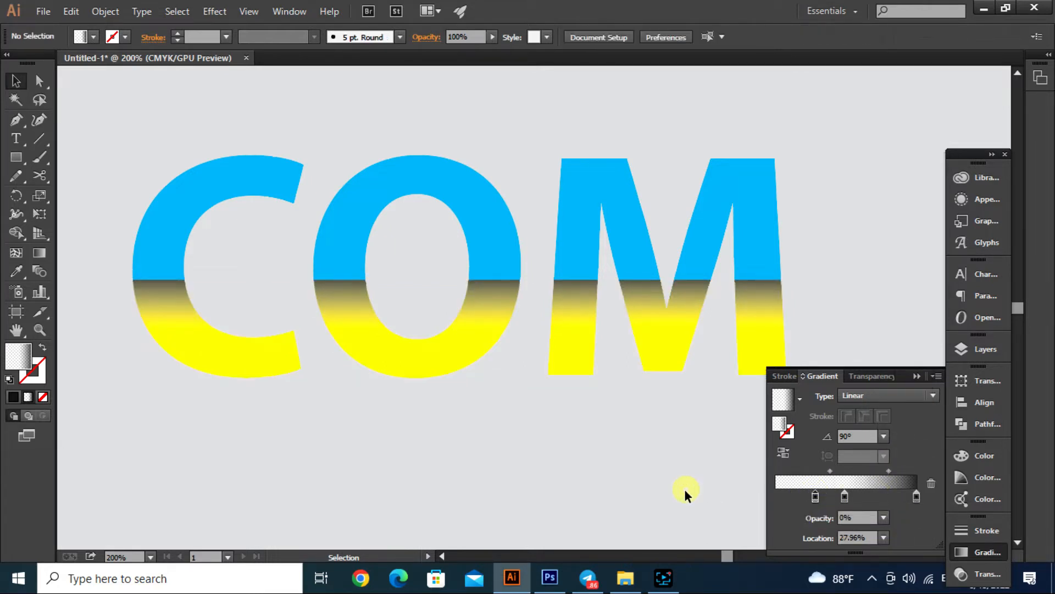
left_click_drag(815, 497, 816, 516)
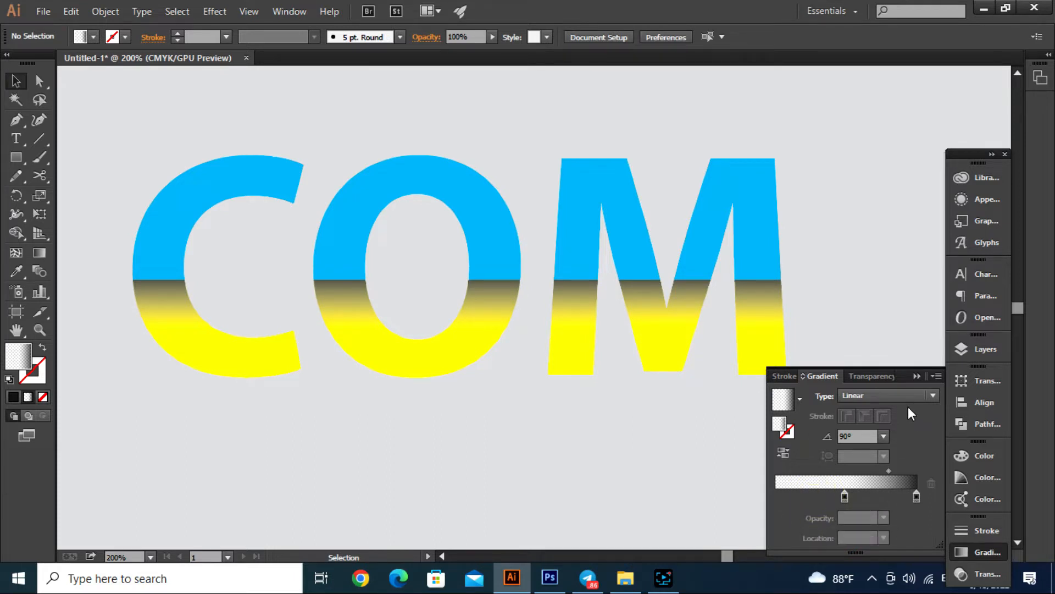
- Select the gradient lower halves of C, O and M, set their blending mode to Multiply, and deselect them
left_click(761, 336)
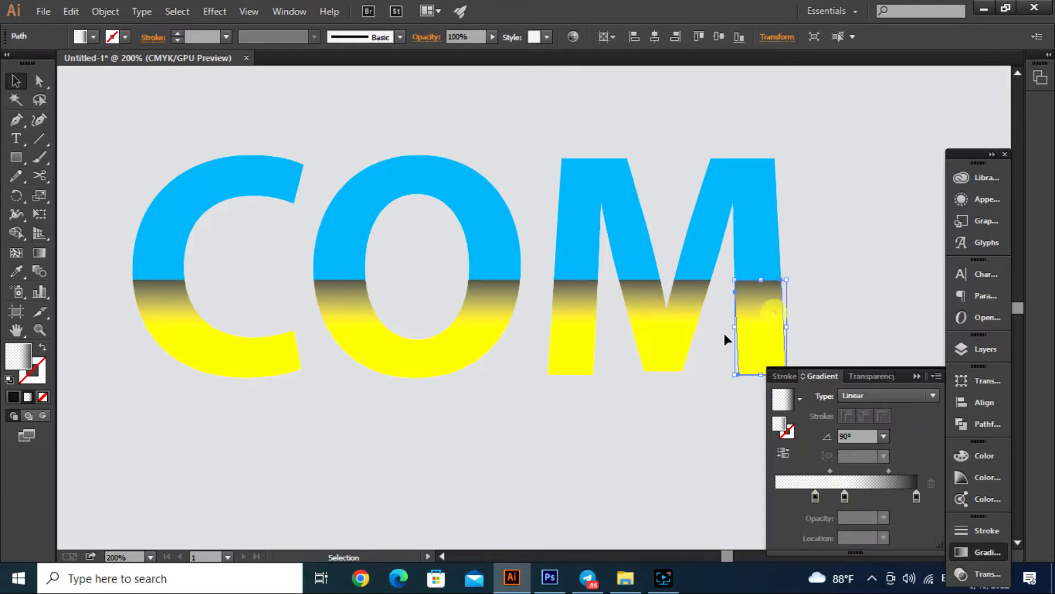
left_click(657, 337, "shift")
left_click(574, 347, "shift")
left_click(464, 363, "shift")
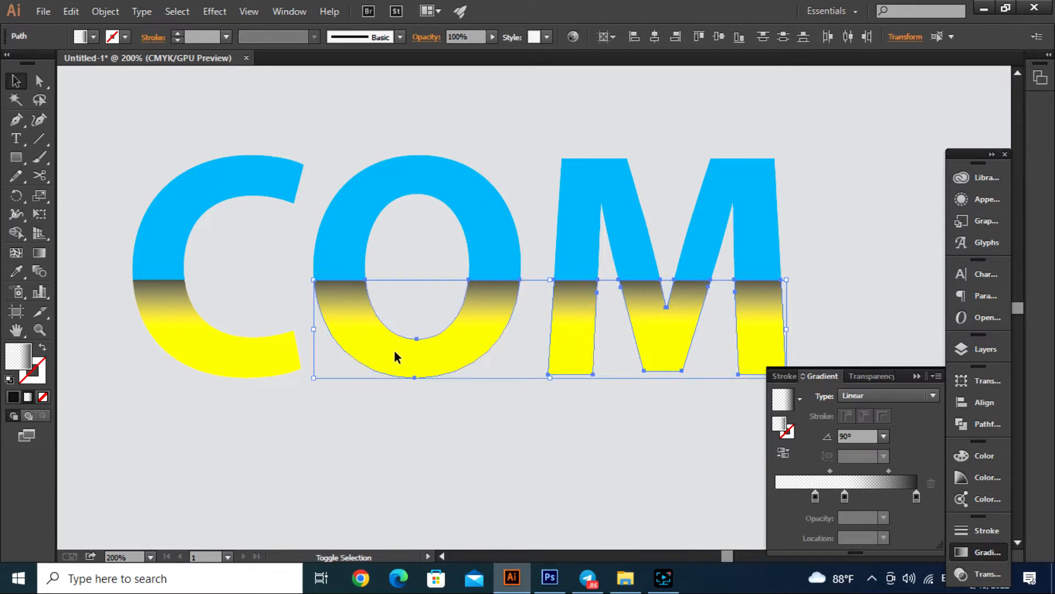
left_click(279, 361, "shift")
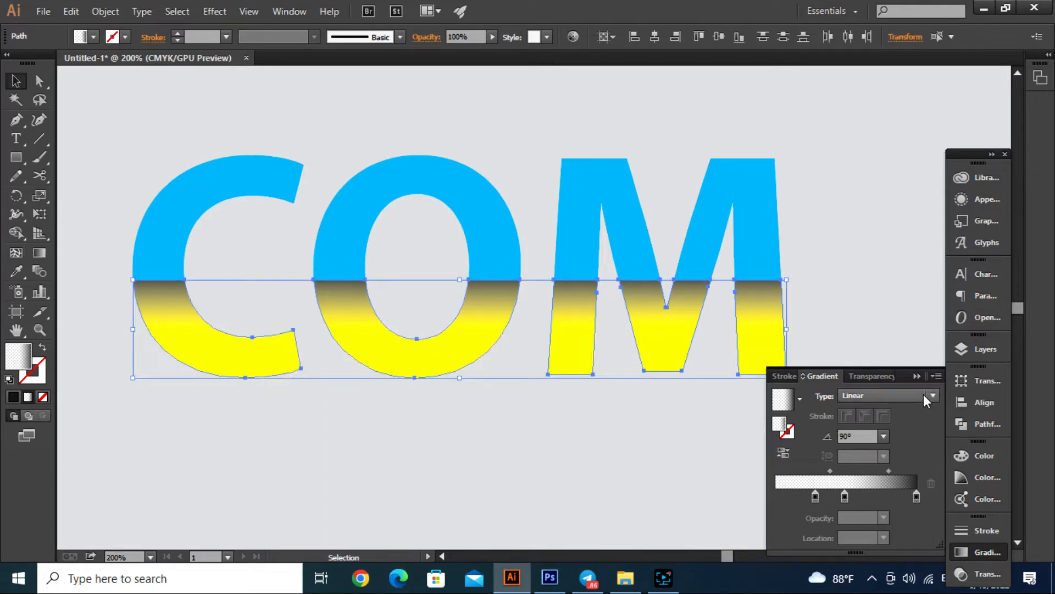
left_click(877, 376)
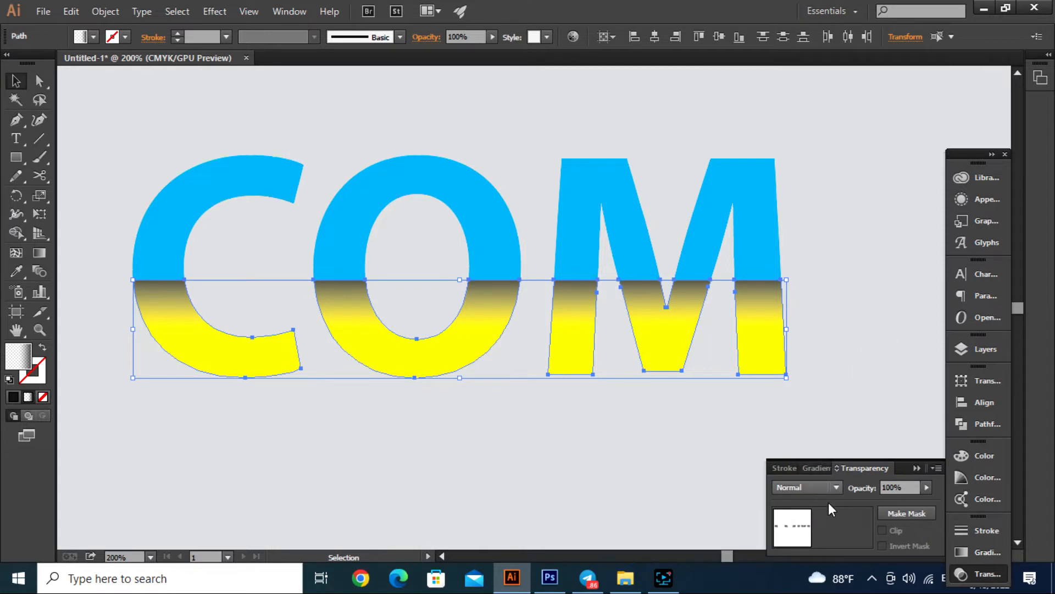
left_click(836, 486)
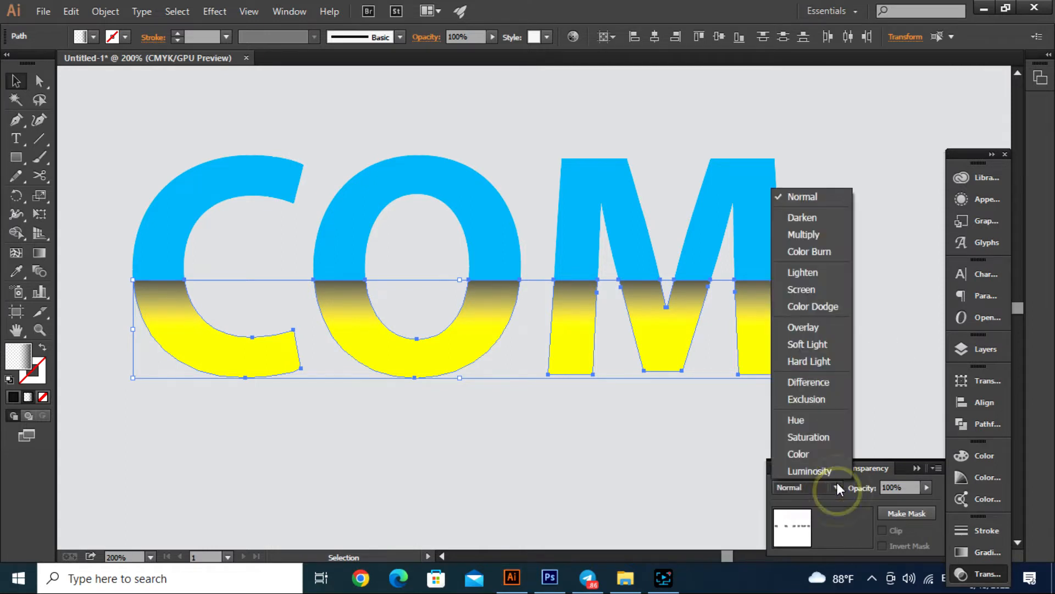
left_click(811, 234)
left_click(606, 487)
- Draw a straight horizontal Pen line across COM along the blue-yellow boundary, from the C's outer edge to the M's outer edge
scroll(601, 463, "down", 3)
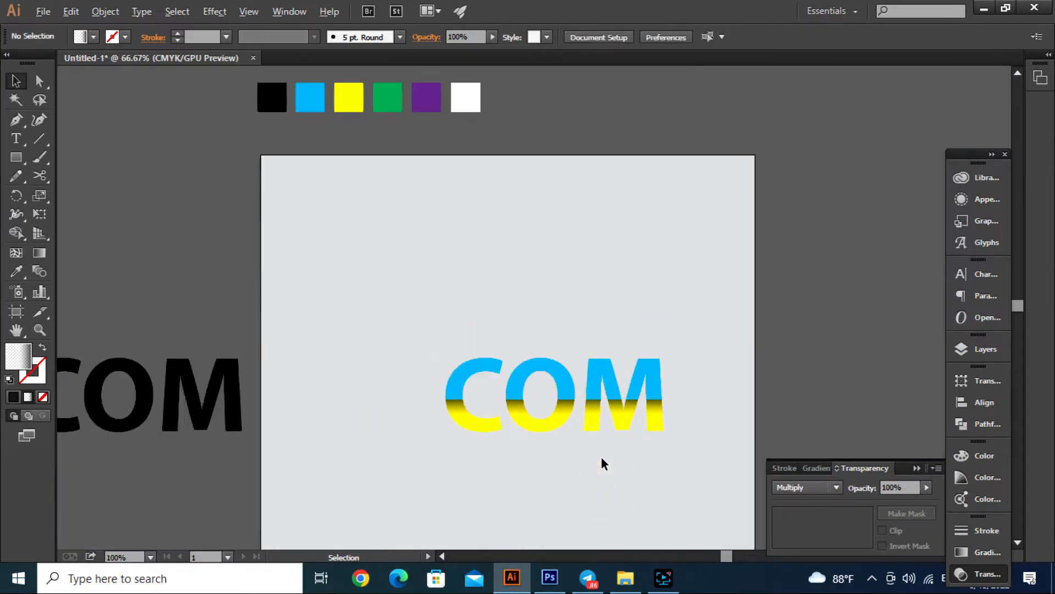
scroll(624, 458, "up", 2)
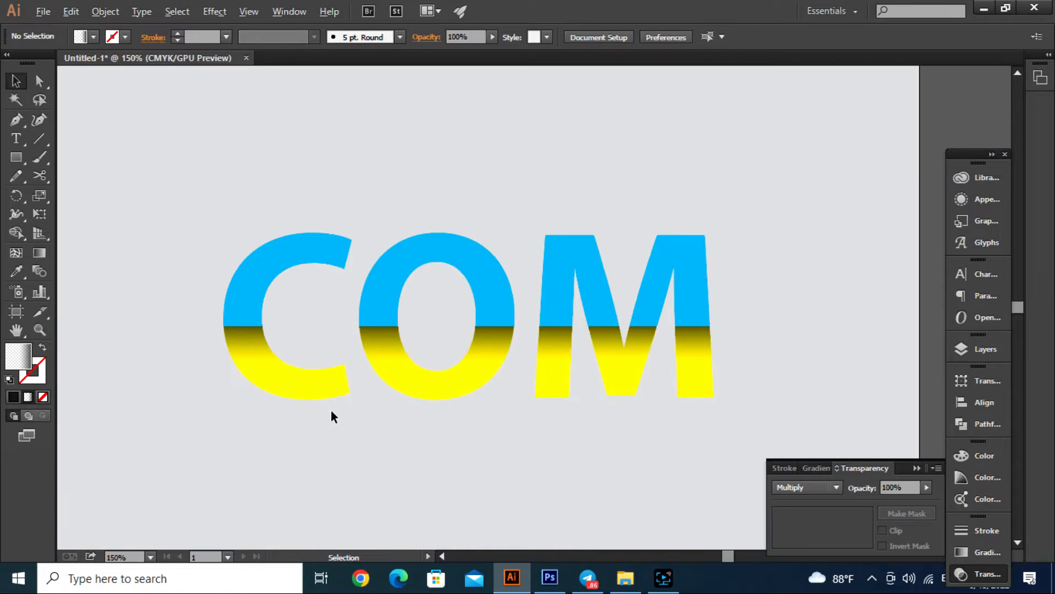
scroll(333, 407, "up", 1)
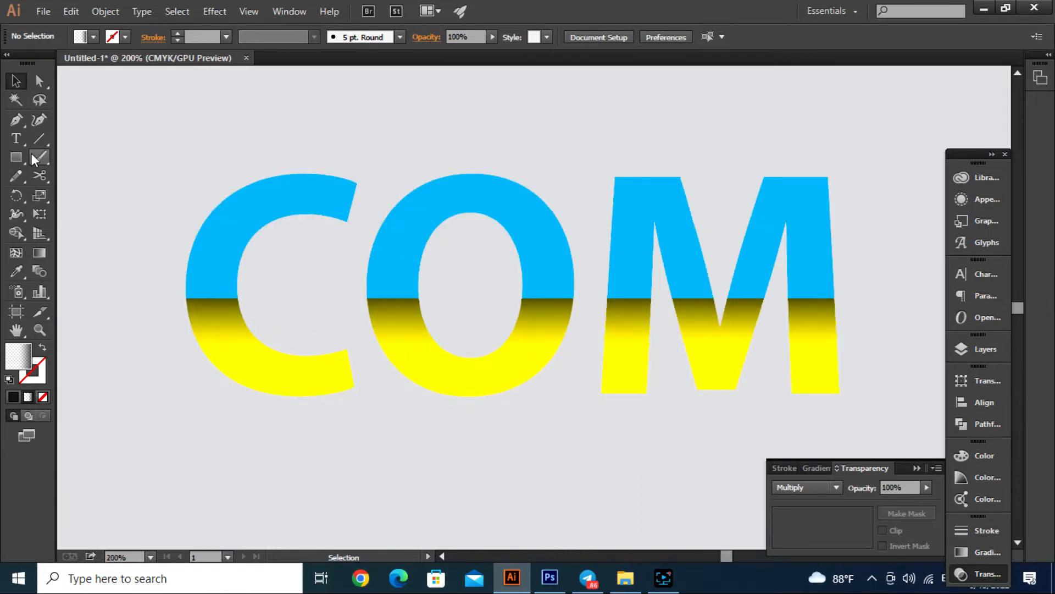
left_click(39, 139)
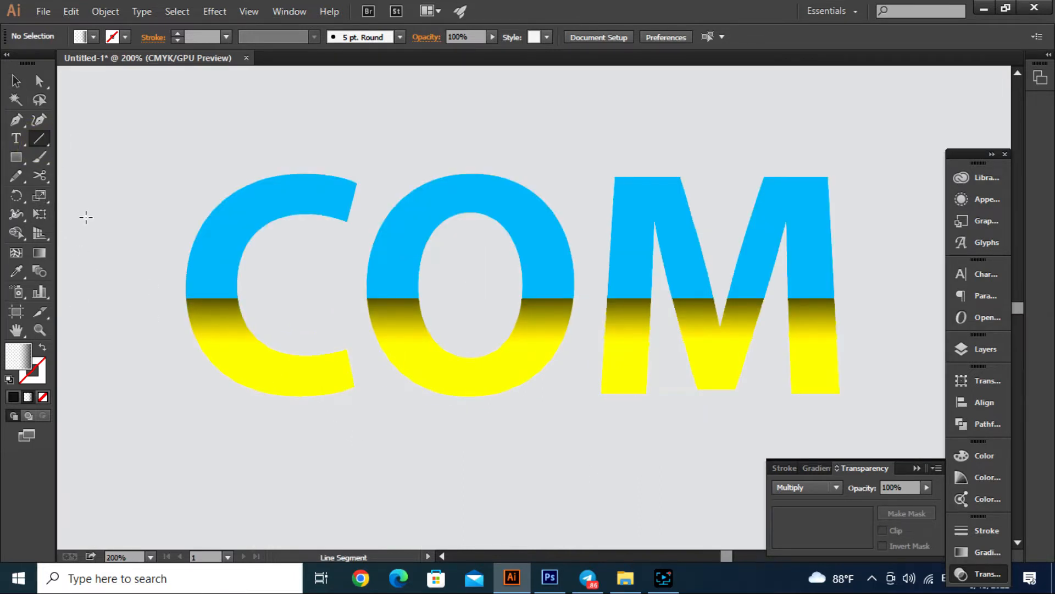
left_click(16, 119)
left_click(185, 297)
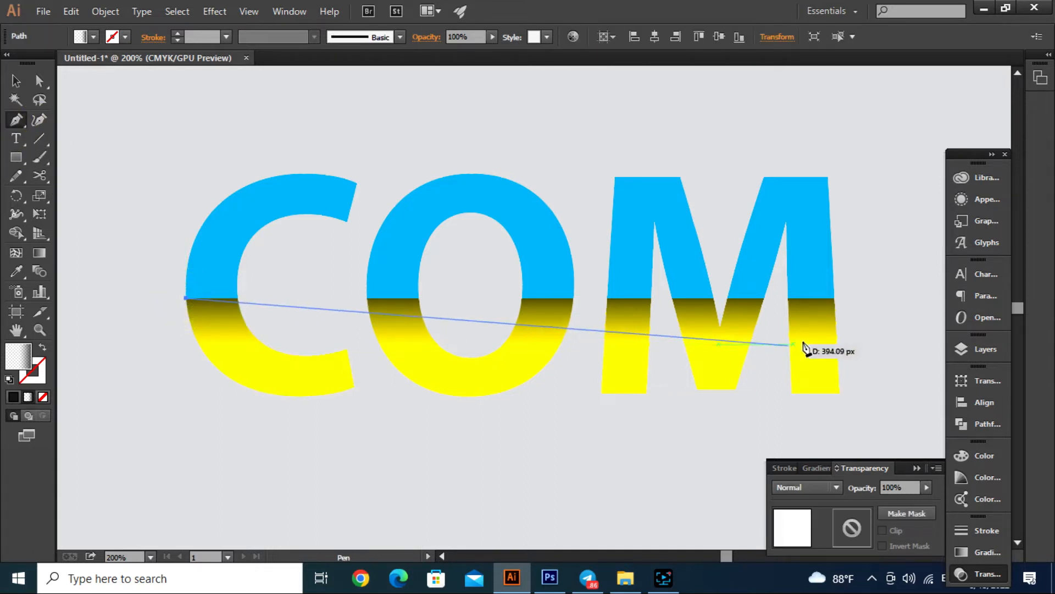
left_click(834, 298)
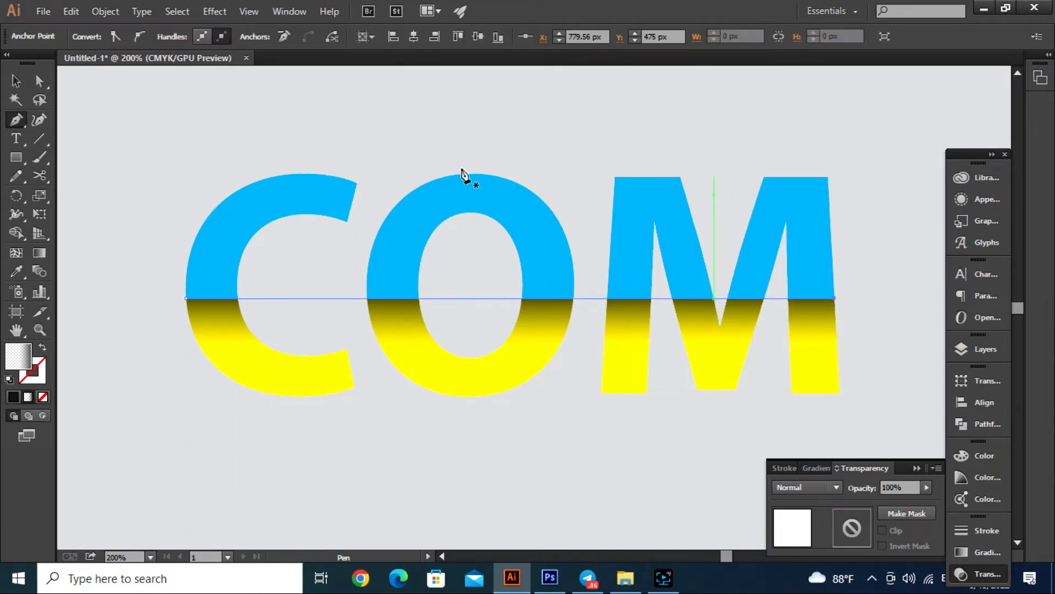
left_click(16, 80)
left_click(118, 164)
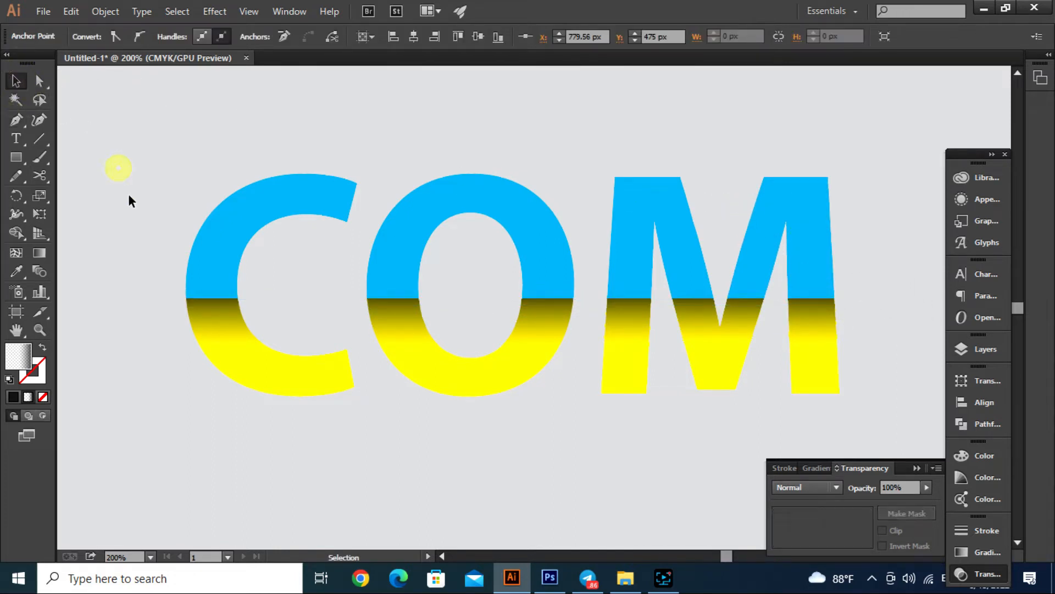
- Give the horizontal dividing line across COM a 2 pt white stroke and deselect it
left_click(289, 298)
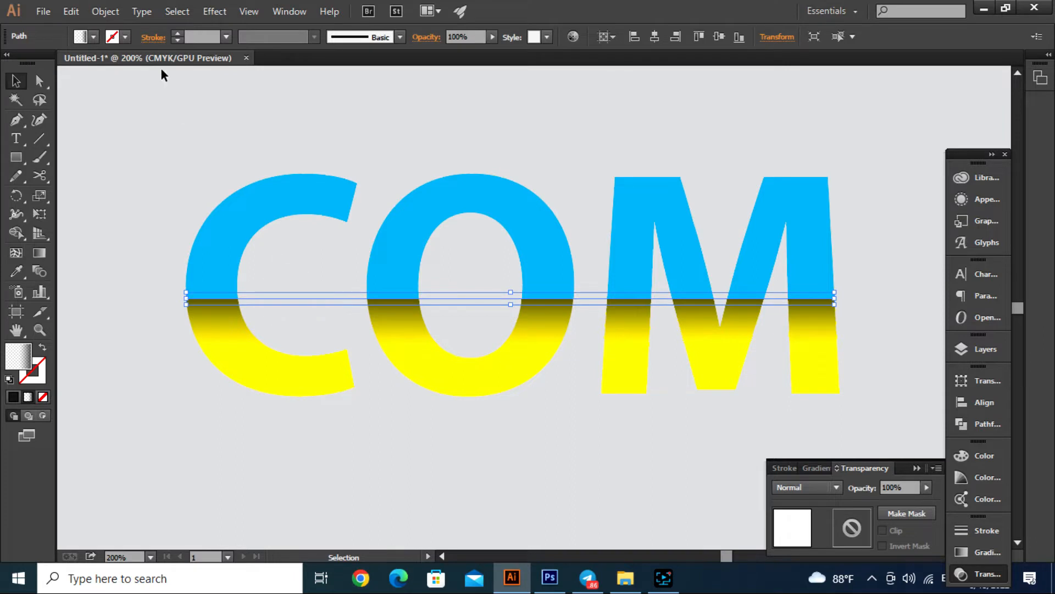
left_click(179, 34)
left_click(178, 34)
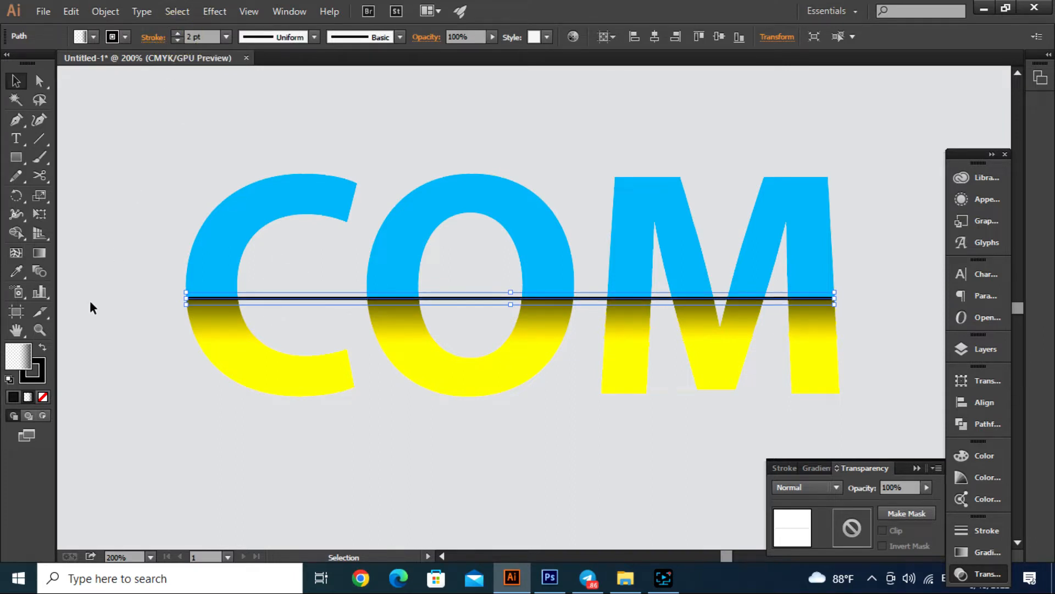
left_click(129, 38)
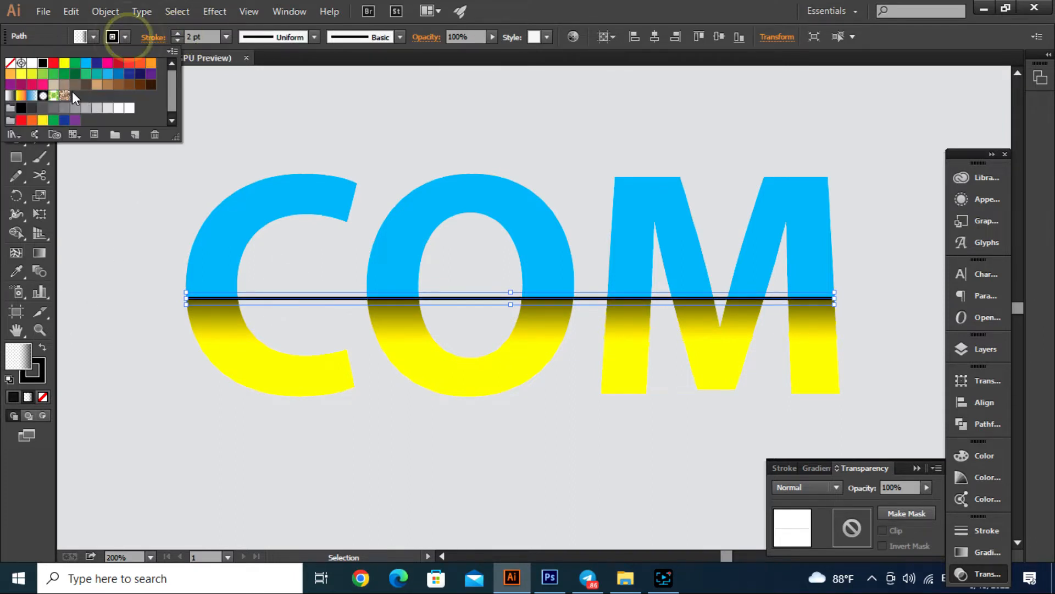
left_click(33, 64)
left_click(299, 130)
- Duplicate the black A-COM text onto the artboard and delete "-COM" from the copy, keeping only the A
scroll(572, 346, "down", 2)
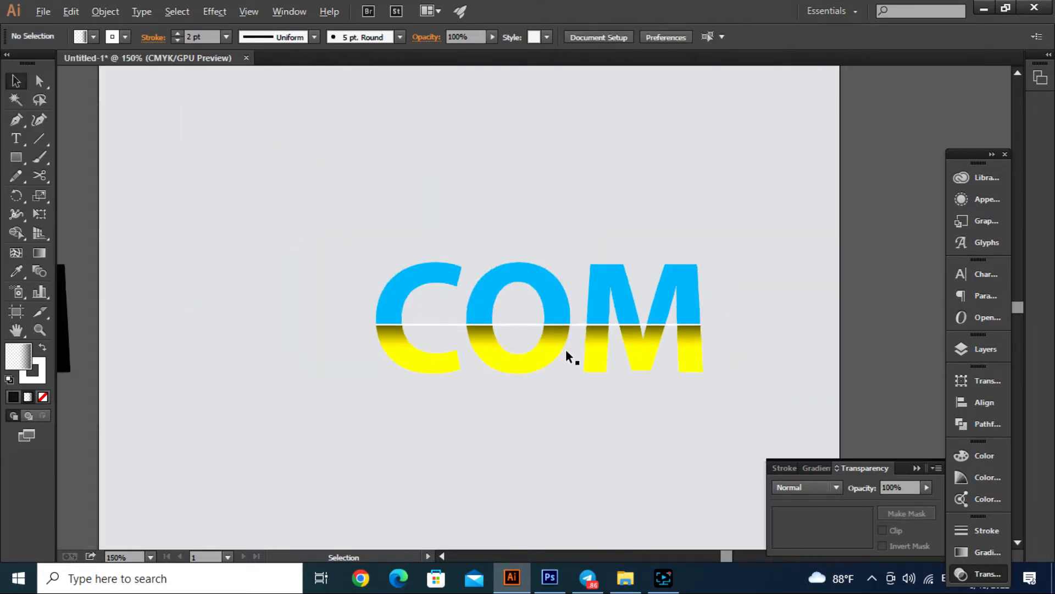
left_click(823, 320)
scroll(653, 390, "up", 1)
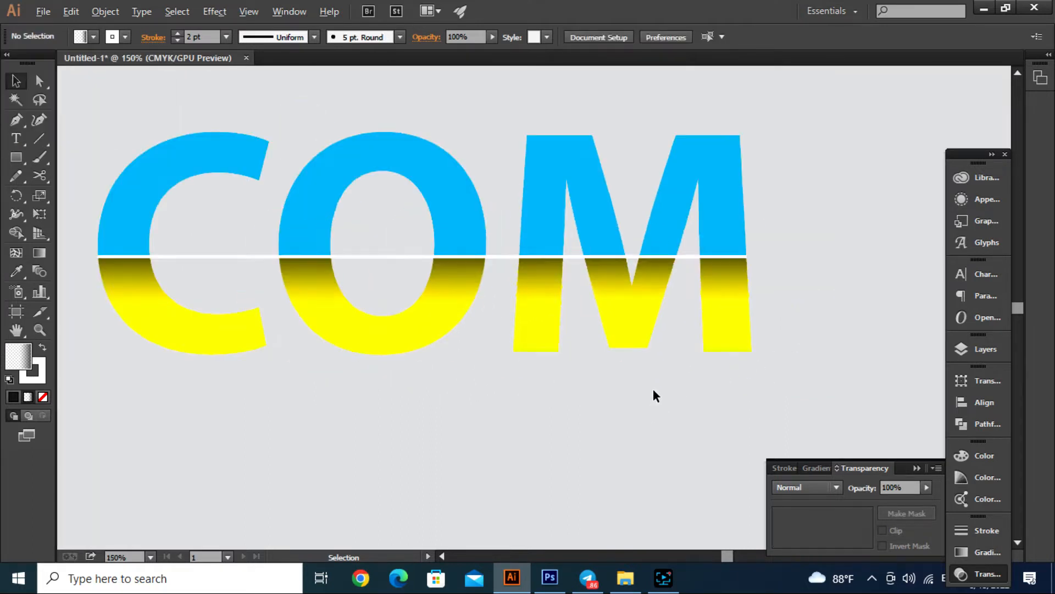
left_click(917, 468)
scroll(704, 430, "down", 2)
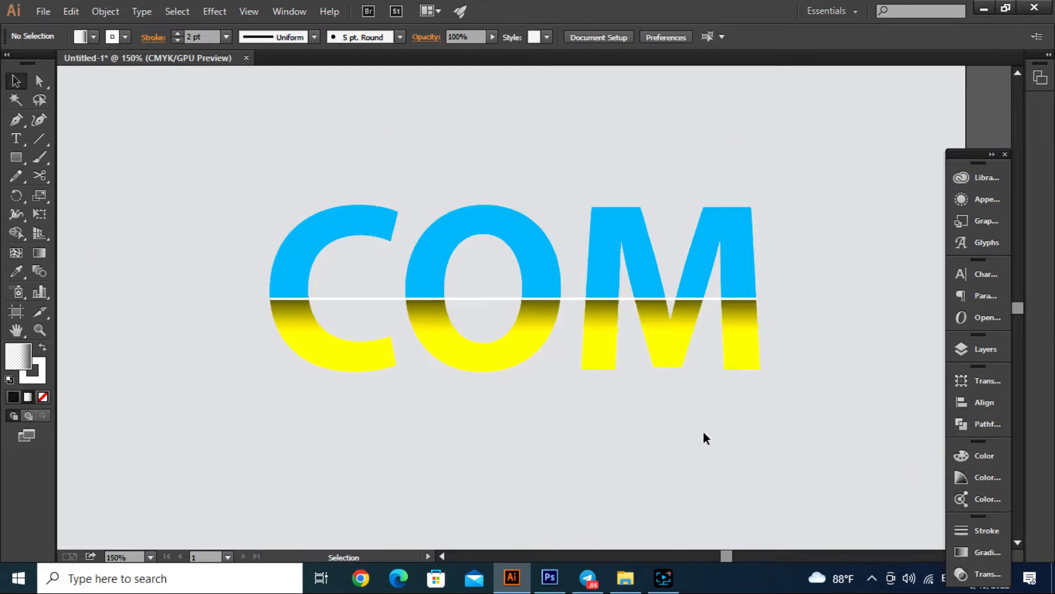
left_click(514, 446)
scroll(643, 448, "down", 1)
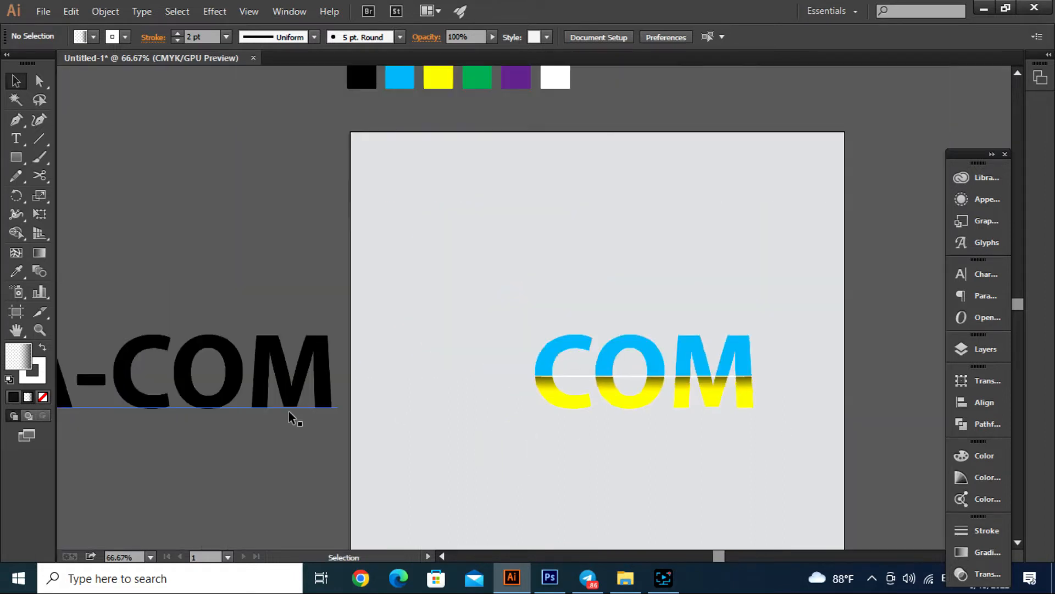
left_click_drag(263, 408, 632, 466)
double_click(449, 379)
left_click_drag(449, 379, 777, 403)
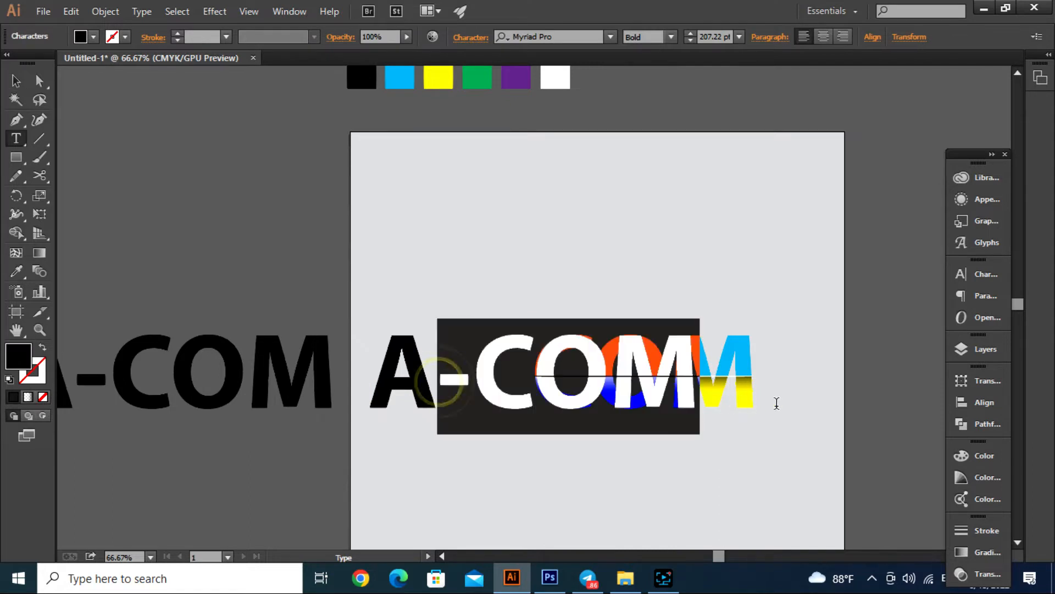
key("BackSpace")
left_click(16, 81)
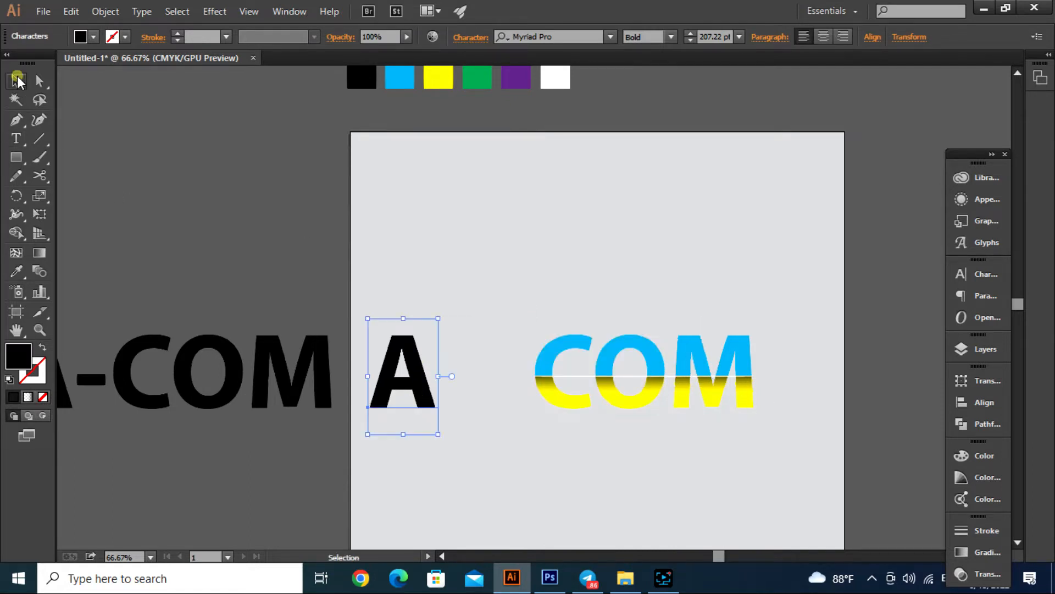
left_click(483, 280)
- Move the black A closer to COM and enlarge it proportionally to about 275 pt
scroll(433, 364, "up", 2)
left_click_drag(405, 423, 481, 389)
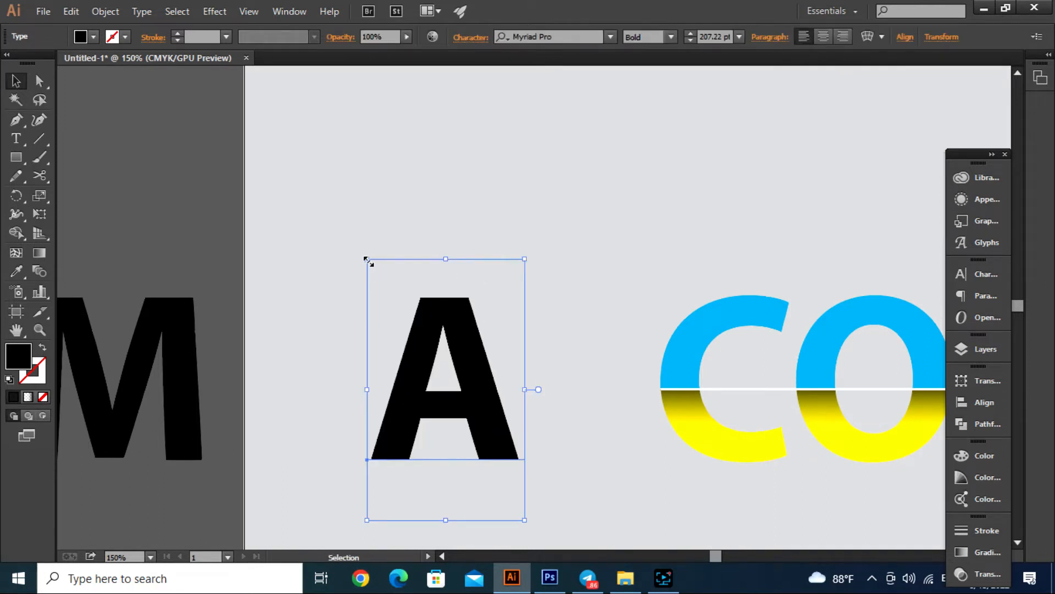
left_click_drag(367, 259, 316, 173)
left_click_drag(481, 408, 491, 426)
left_click(619, 262)
- Expand the large black A from text into outline shapes and deselect it
scroll(559, 322, "down", 1)
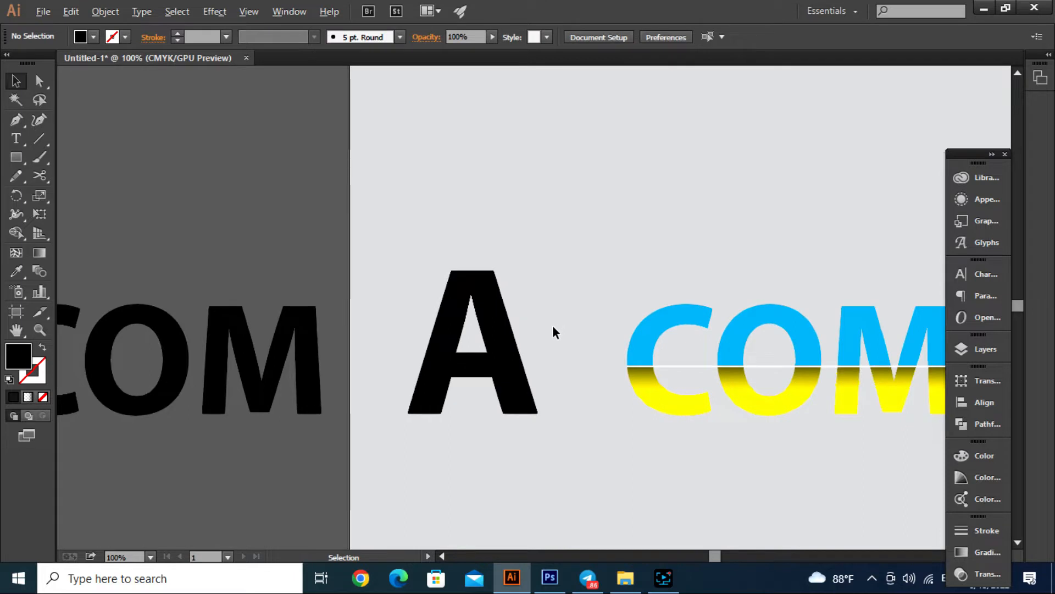
scroll(556, 332, "down", 1)
left_click(523, 342)
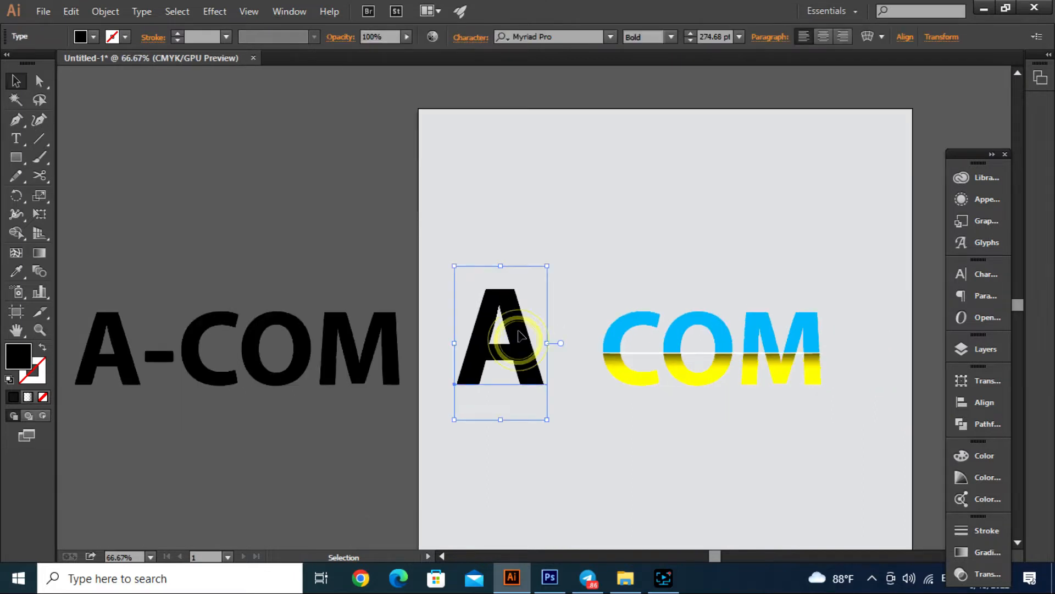
left_click(104, 11)
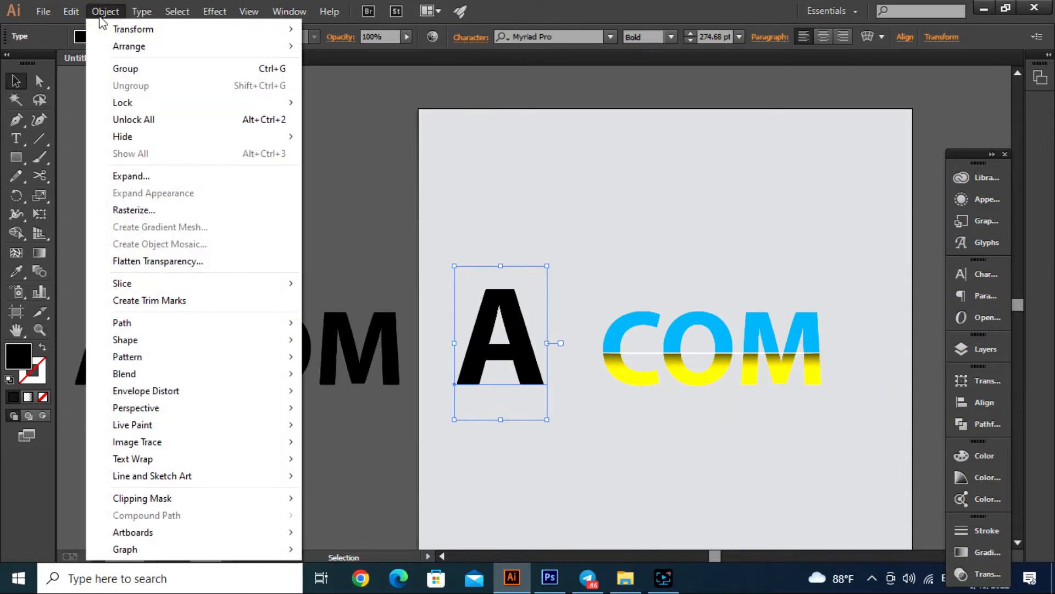
left_click(150, 177)
left_click(209, 200)
left_click(265, 374)
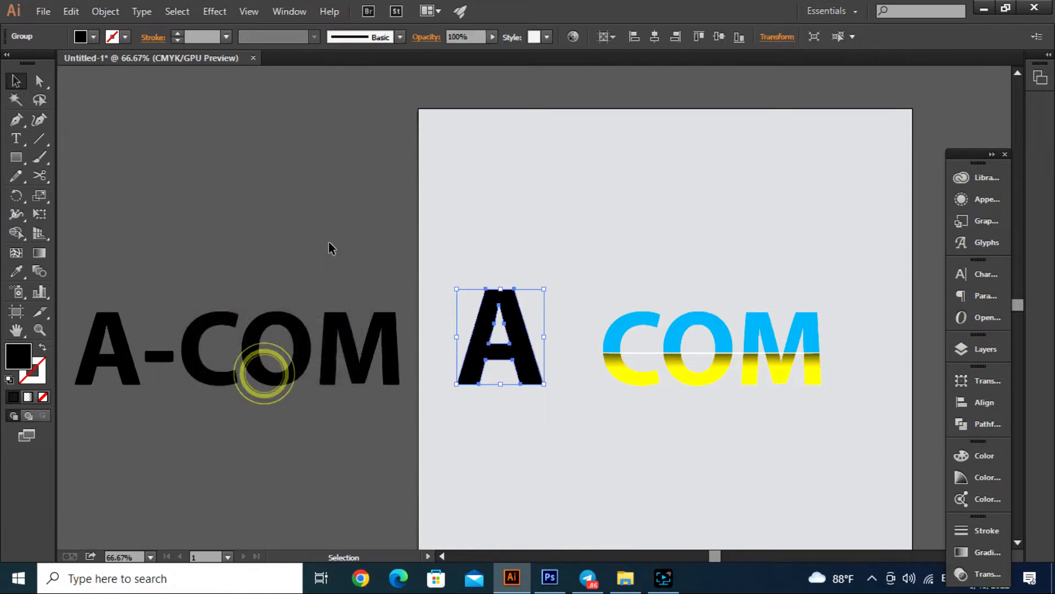
left_click(329, 243)
- Cut the A's outline at its two outer bottom corners with the Scissors tool and deselect it
scroll(500, 377, "up", 3)
left_click(571, 352)
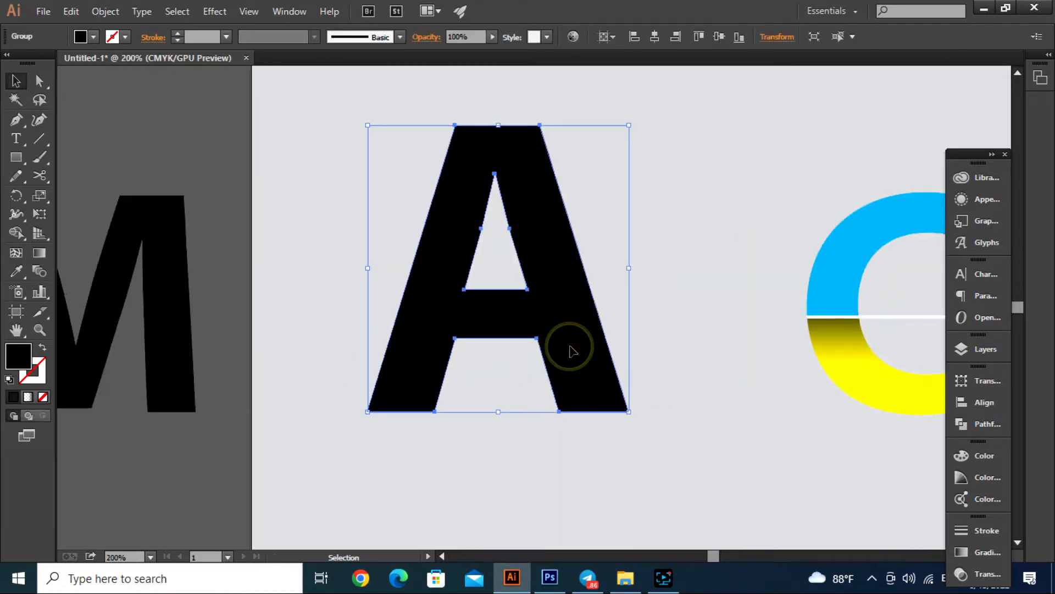
left_click(39, 175)
left_click(630, 412)
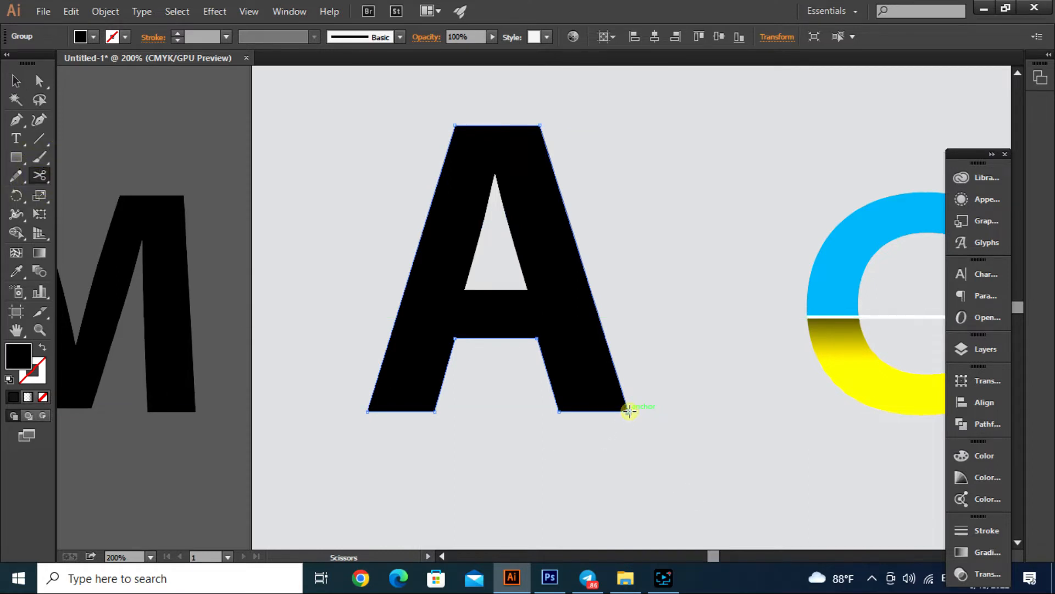
left_click(368, 411)
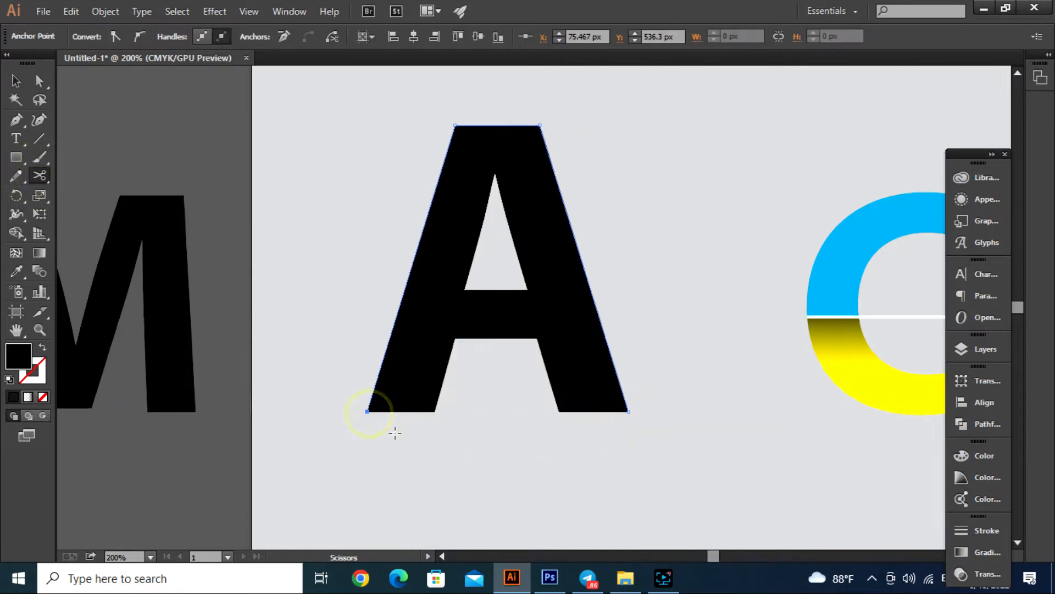
left_click(16, 81)
left_click(491, 441)
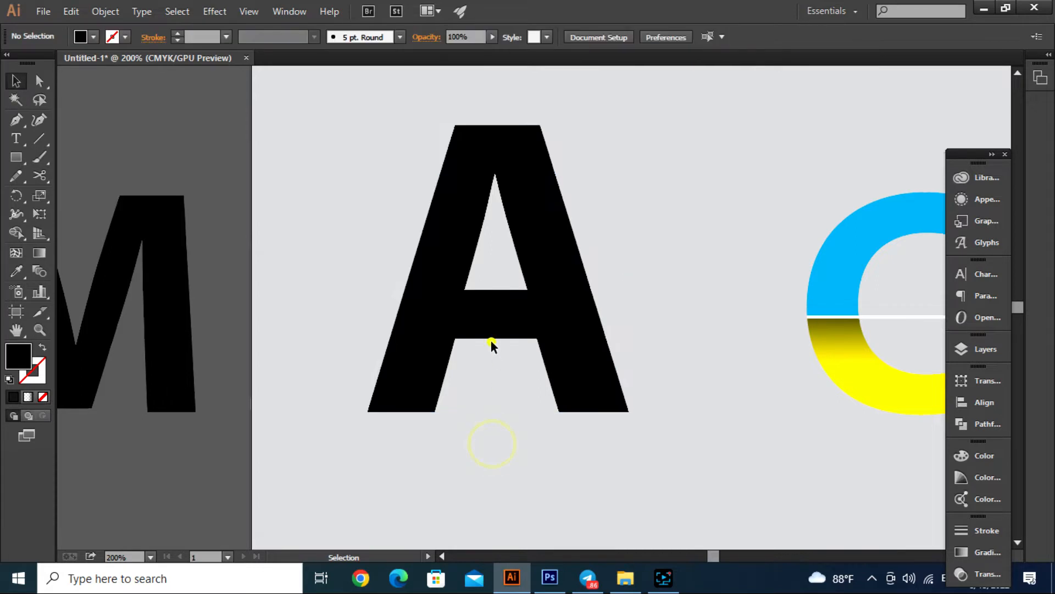
- Ungroup the large black A's outlined shape and deselect it
left_click(493, 338)
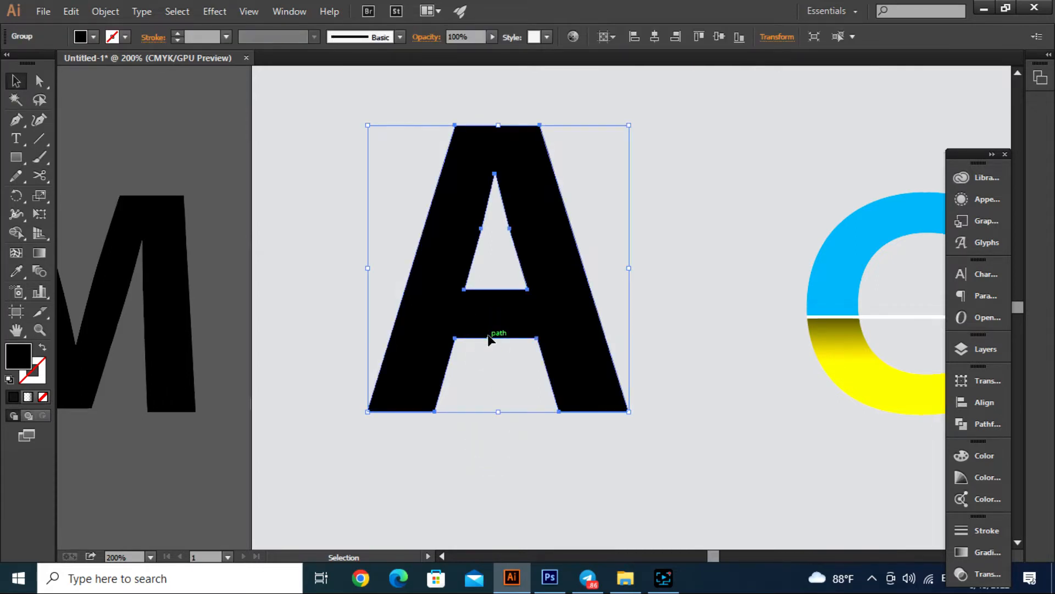
right_click(489, 339)
left_click(550, 424)
left_click(488, 450)
- Isolate the A's compound path and delete its lower inner segment and triangular counter, leaving only the outer contour
left_click(480, 338)
double_click(480, 338)
left_click(480, 338)
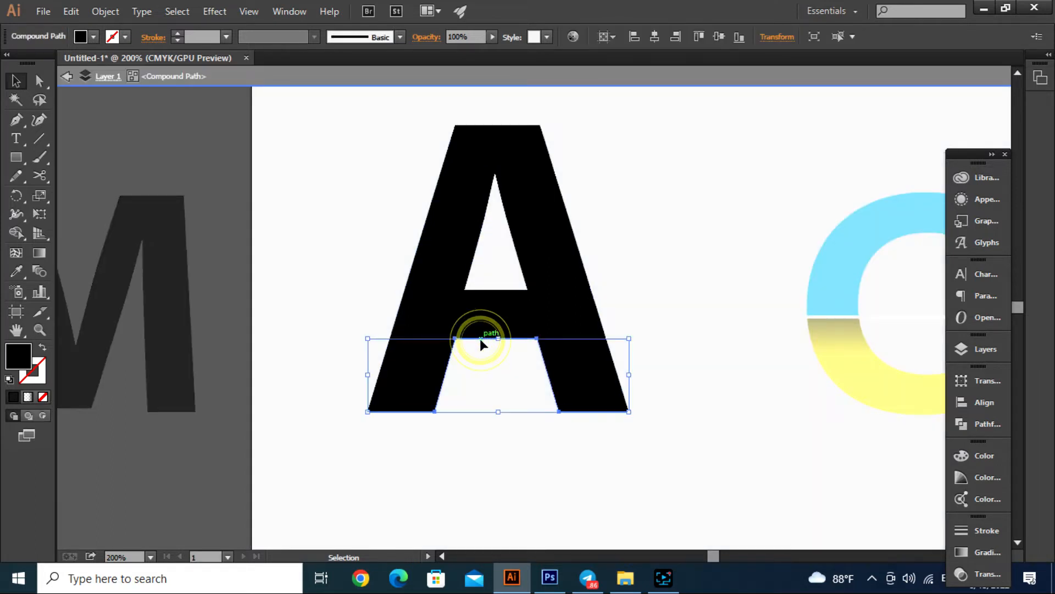
key("Delete")
left_click(494, 288)
key("Delete")
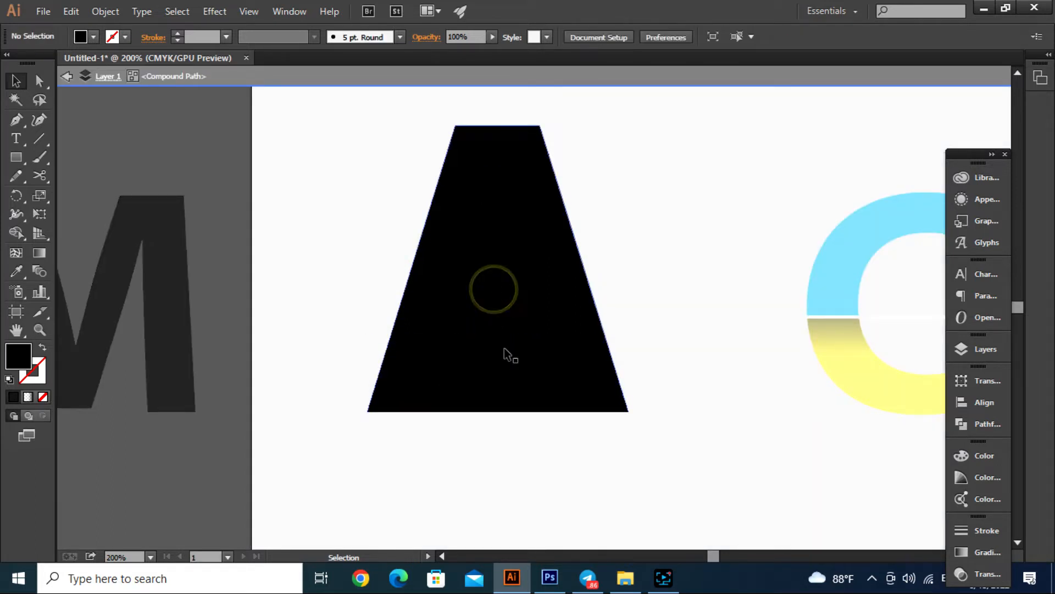
left_click_drag(513, 451, 504, 419)
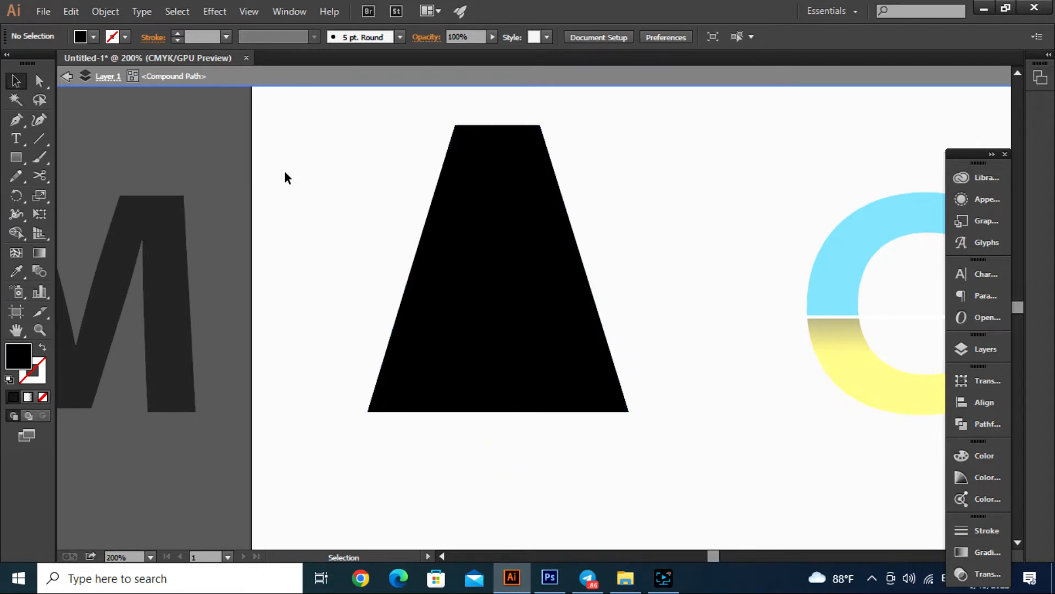
double_click(238, 172)
- Swap the A contour's fill and stroke so it has no fill and a black outline
left_click(524, 282)
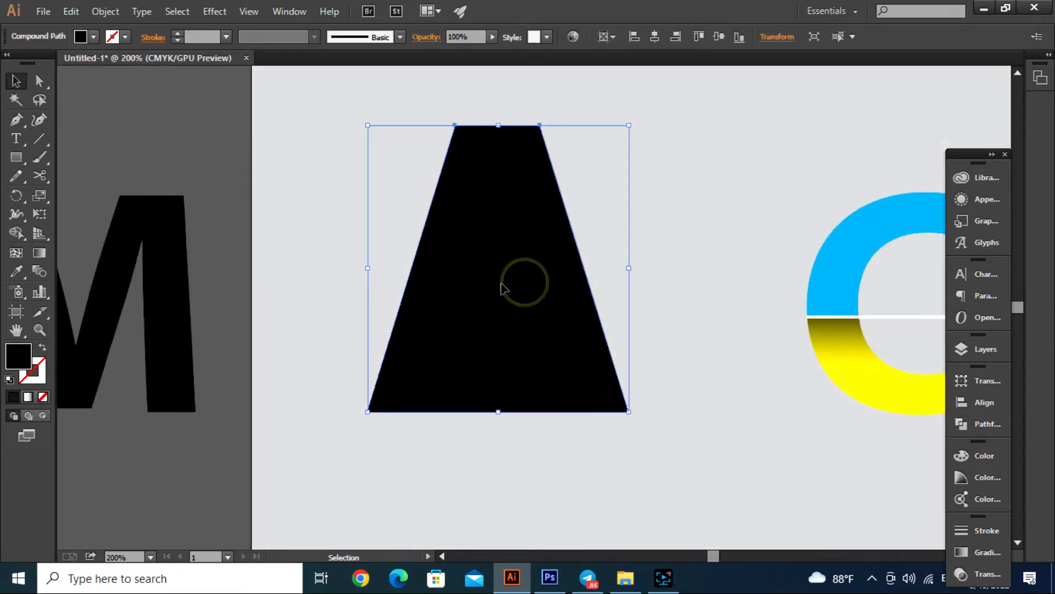
left_click(42, 350)
left_click(584, 499)
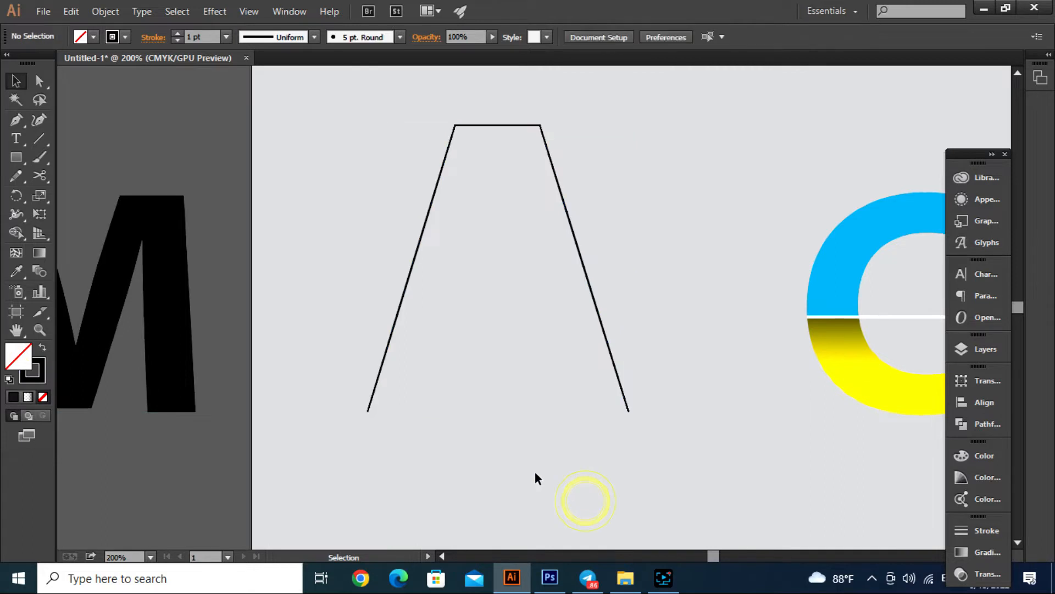
- Draw a small circle with the Ellipse tool above the A's outline
scroll(535, 470, "down", 2)
scroll(543, 436, "up", 2)
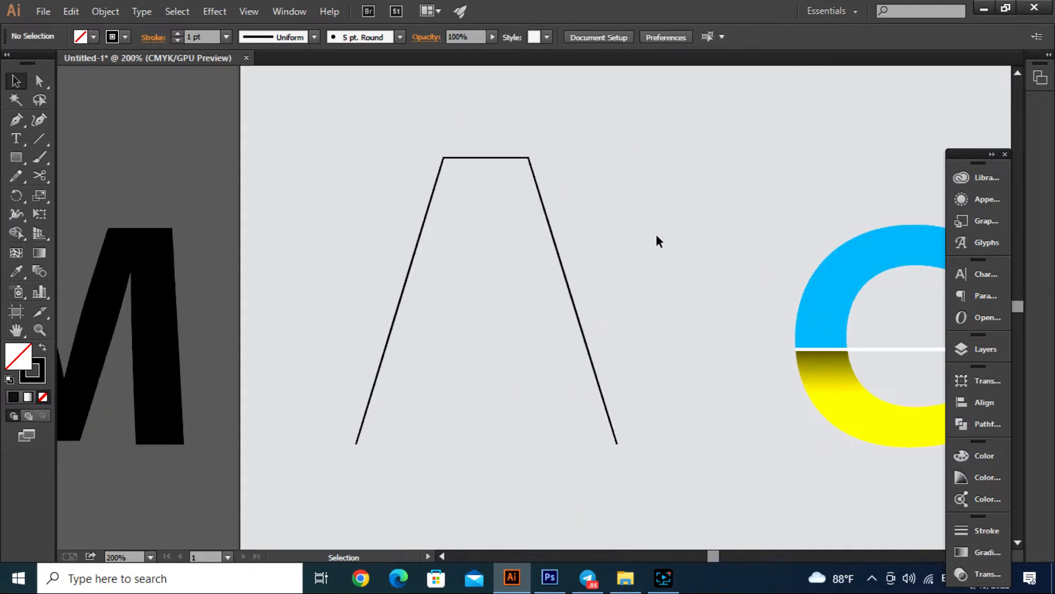
scroll(579, 269, "up", 1)
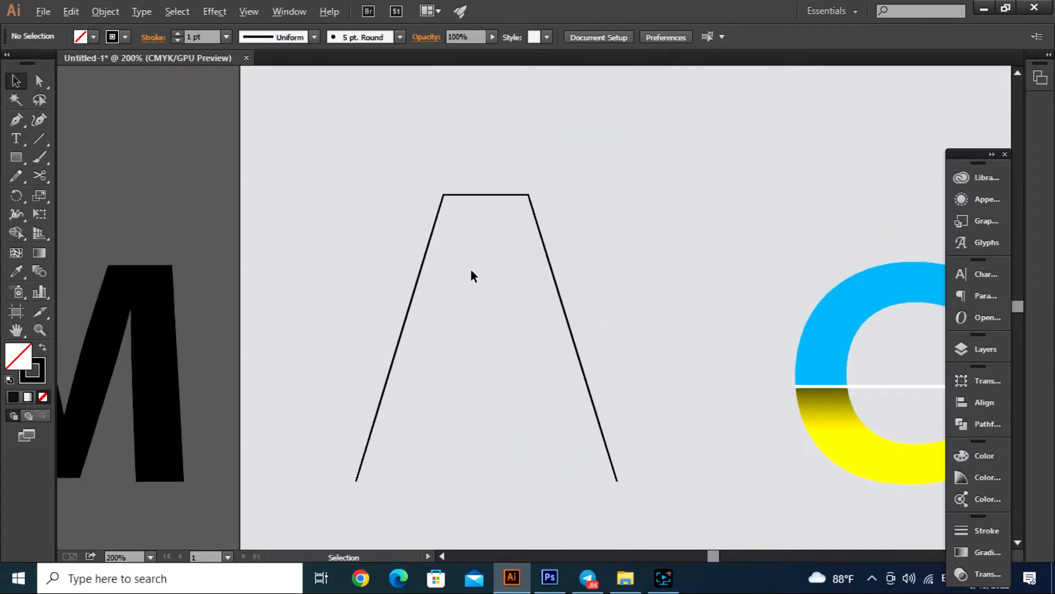
scroll(471, 272, "down", 1)
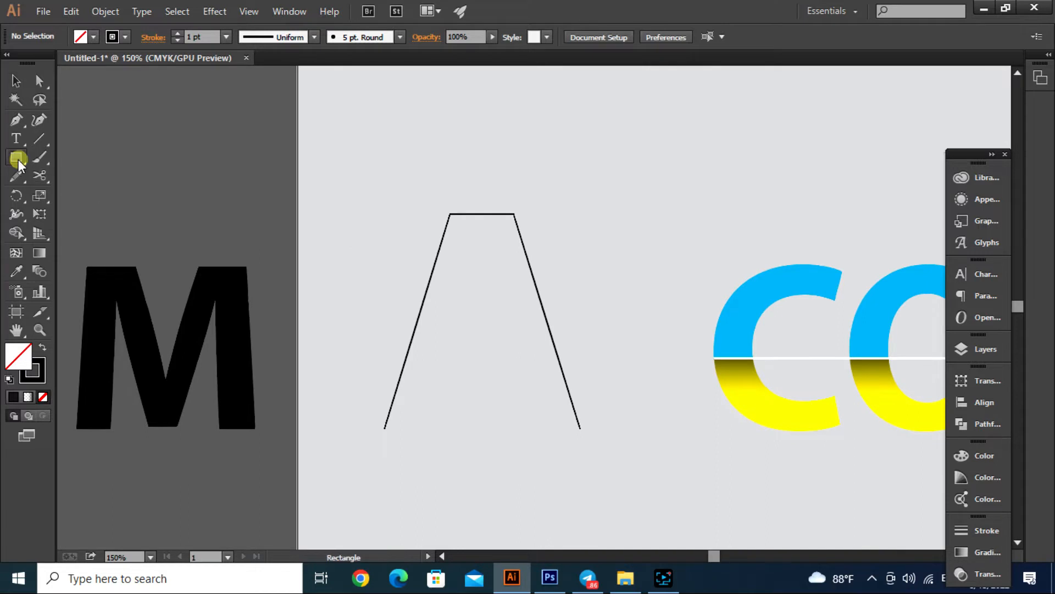
left_click_drag(18, 159, 35, 190)
scroll(443, 254, "up", 2)
scroll(411, 244, "down", 1)
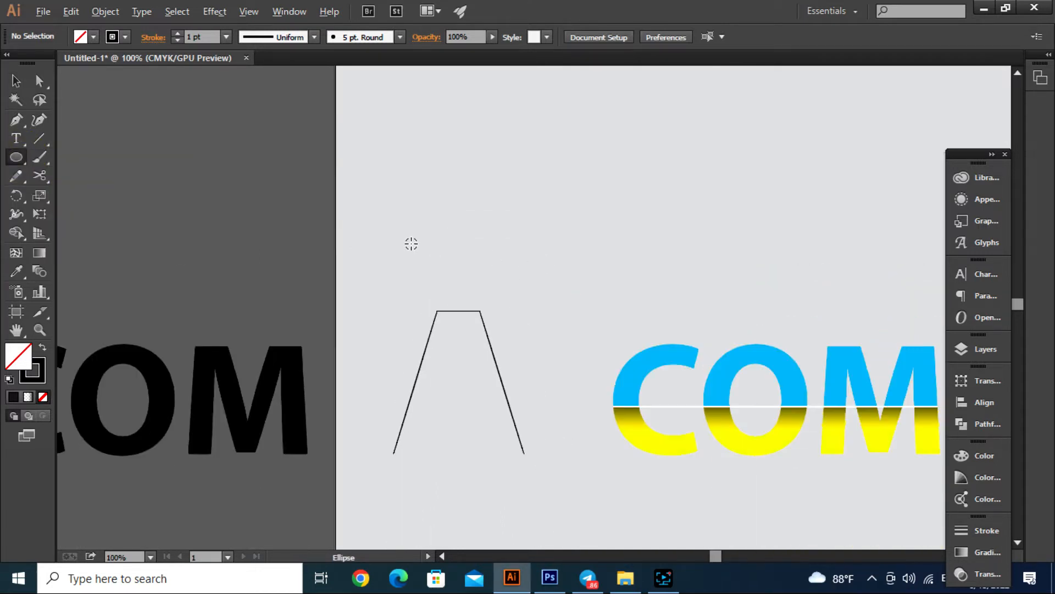
left_click_drag(432, 225, 440, 235)
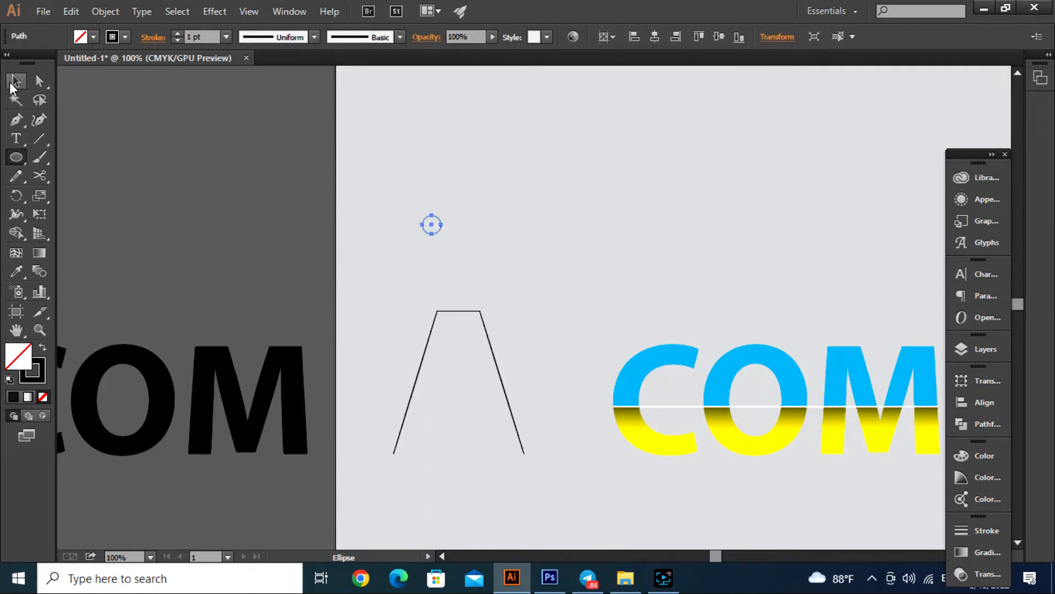
- Swap the circle's stroke and fill, sample the purple swatch square as its fill, and deselect it
left_click(15, 81)
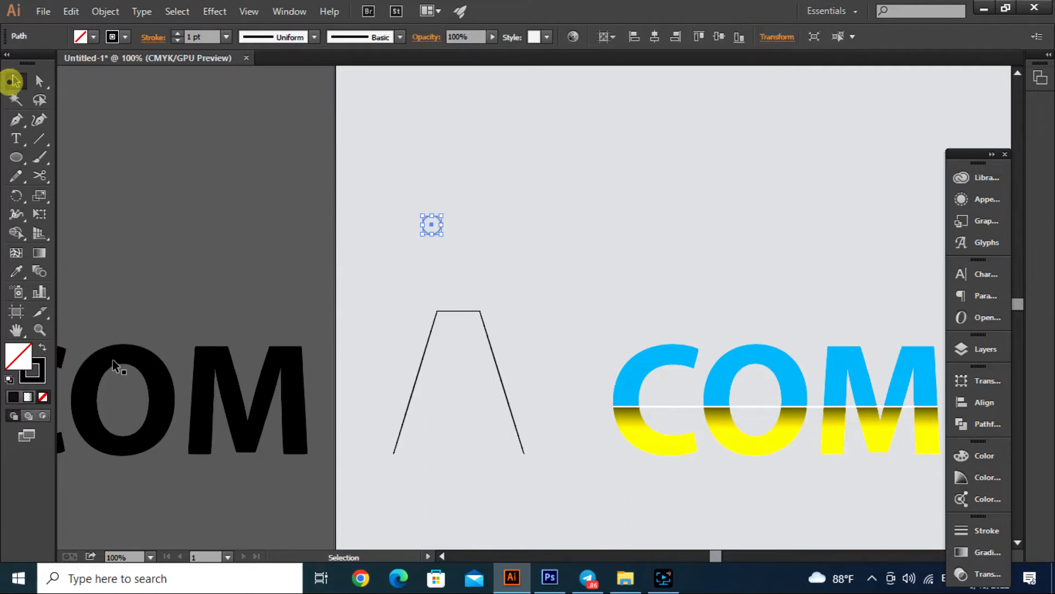
left_click(43, 349)
scroll(473, 275, "up", 3)
scroll(471, 275, "down", 1)
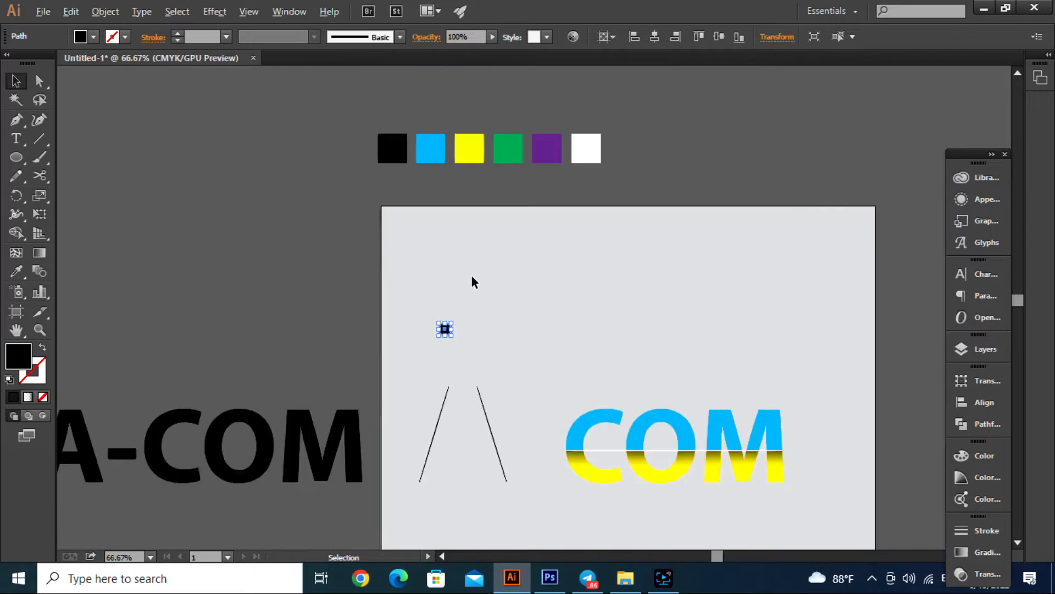
key("i")
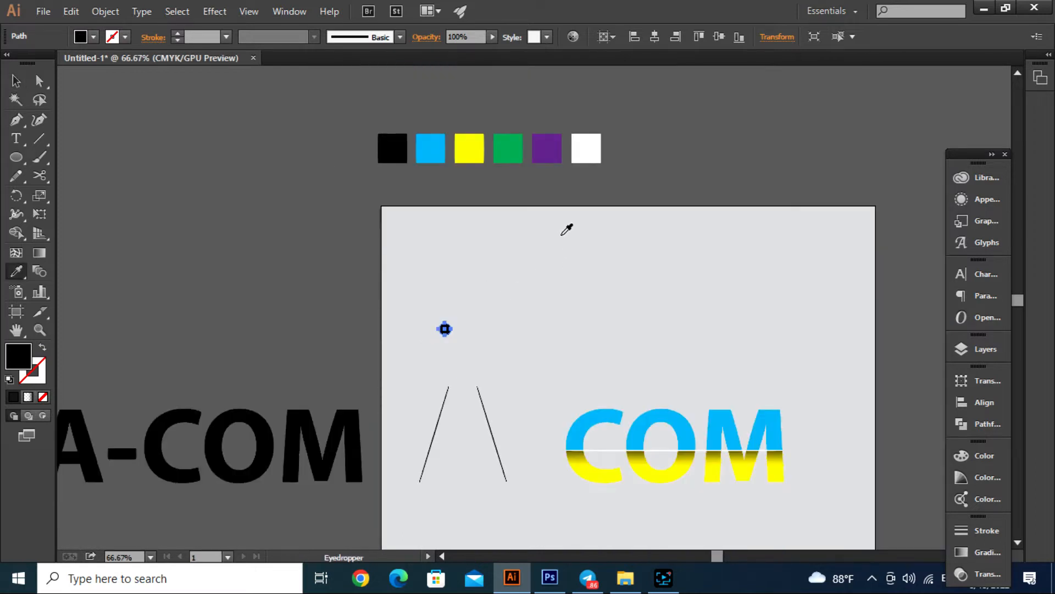
left_click(546, 149)
left_click(15, 81)
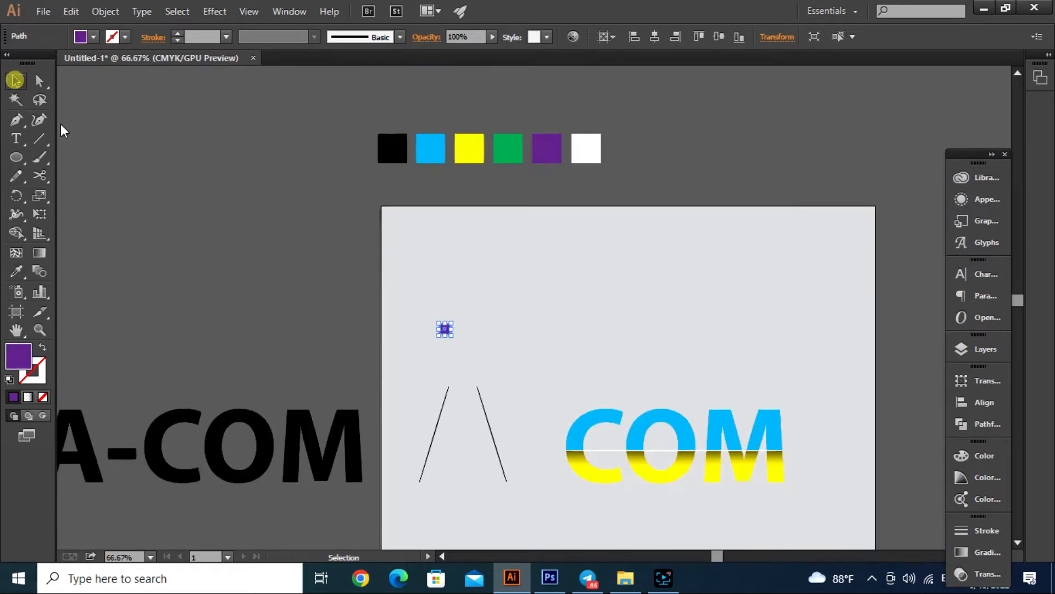
left_click(185, 217)
- Copy the purple circle horizontally to its right and recolour the copy by sampling the green swatch square
scroll(446, 350, "up", 2)
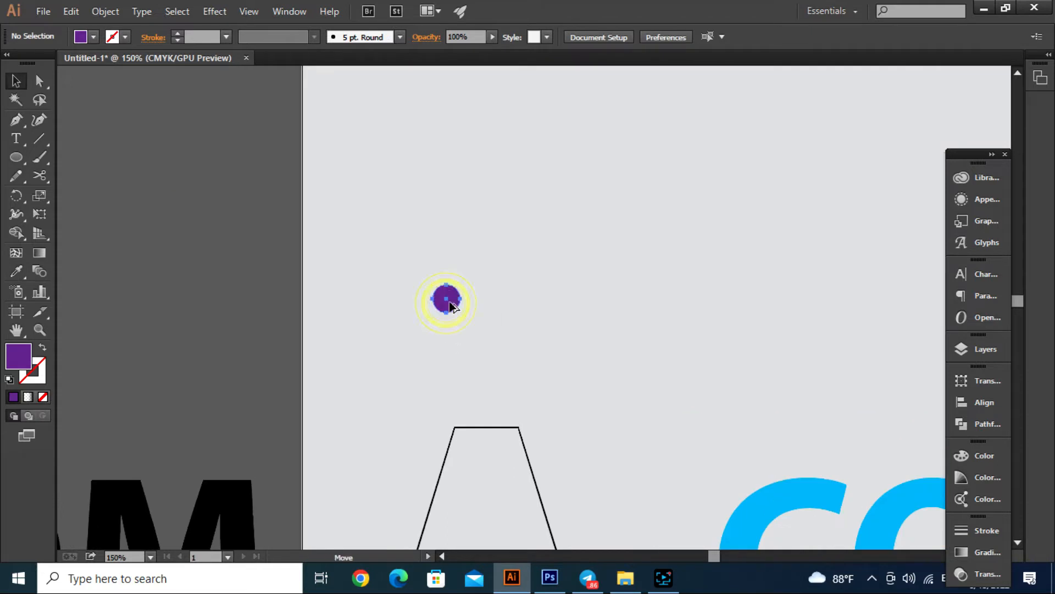
left_click_drag(450, 304, 728, 341)
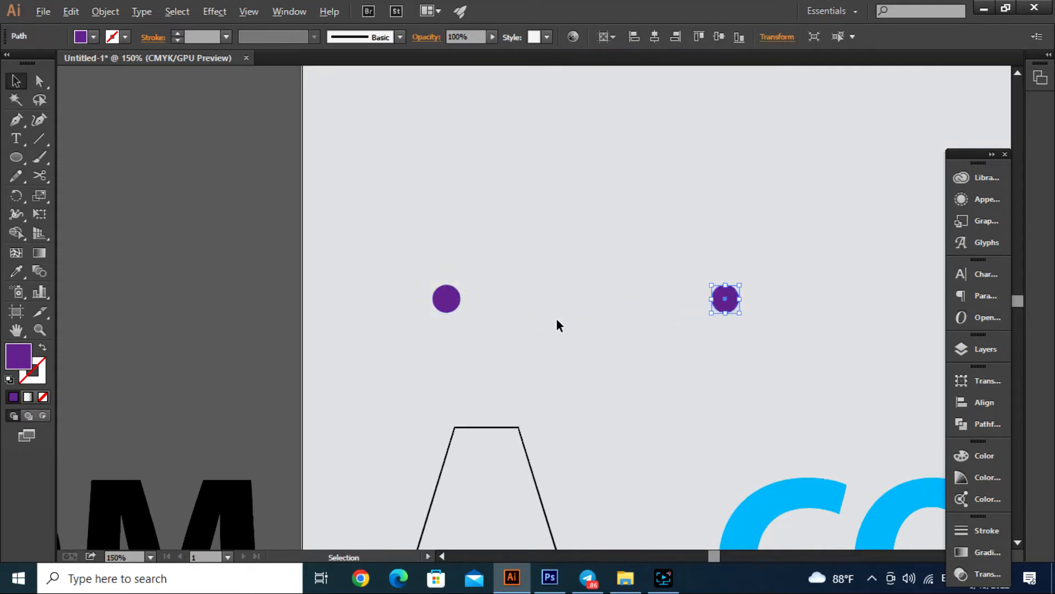
scroll(557, 317, "down", 1)
scroll(553, 316, "up", 4)
key("i")
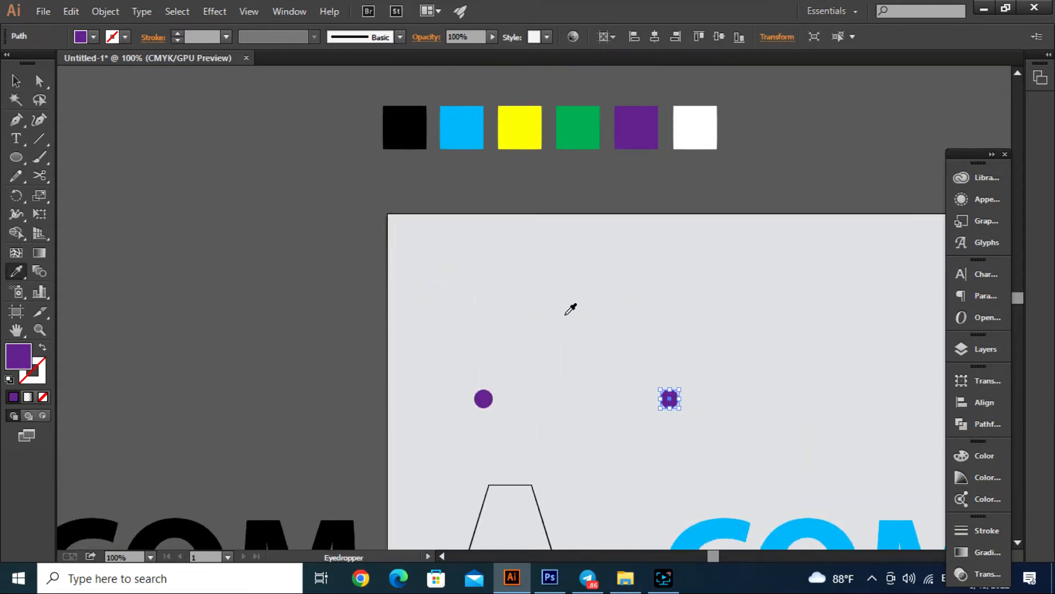
left_click(585, 135)
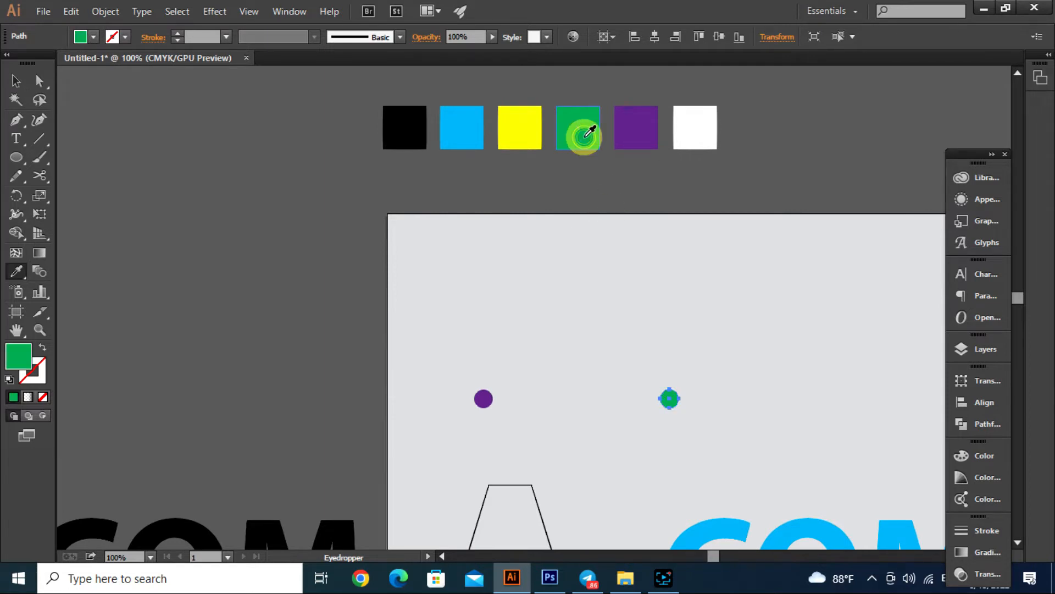
left_click(15, 81)
left_click(325, 280)
- Select the purple and green circles and set the blend spacing to Specified Steps with 1000 steps
left_click_drag(349, 332, 793, 461)
left_click(105, 11)
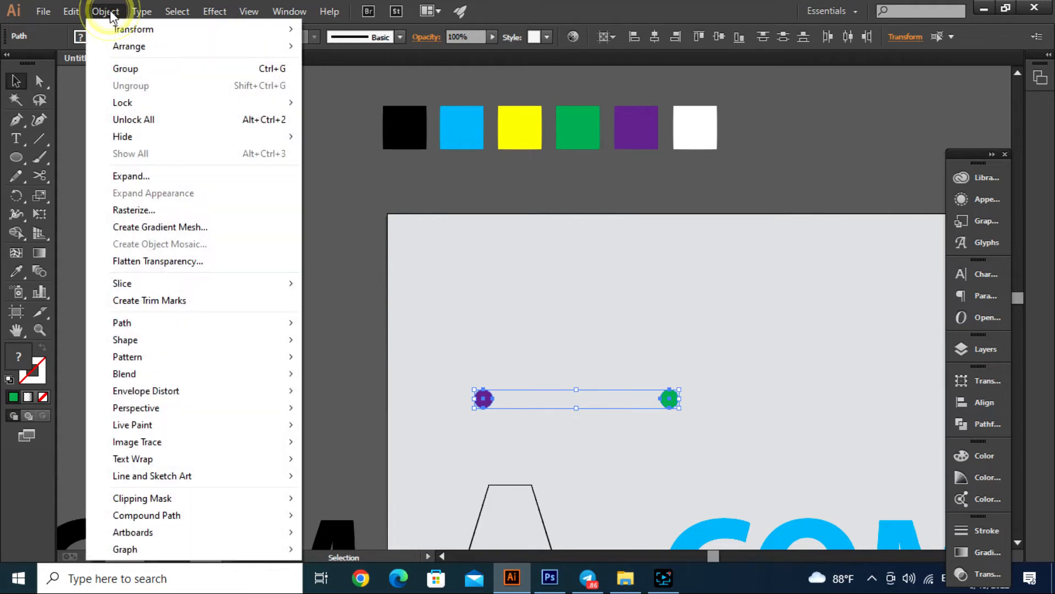
left_click(193, 376)
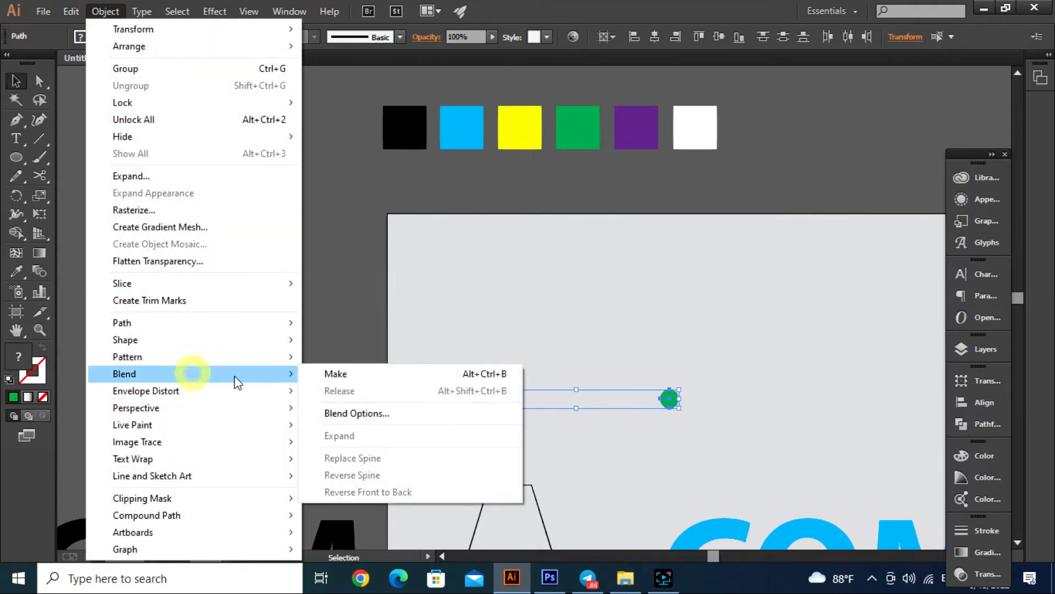
left_click(374, 413)
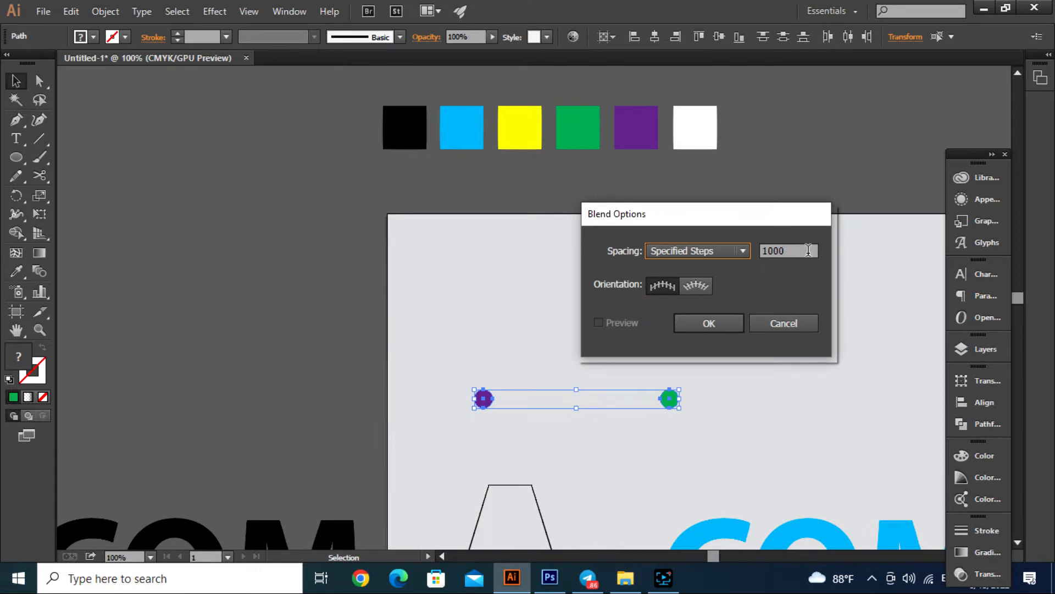
left_click(807, 250)
left_click(743, 250)
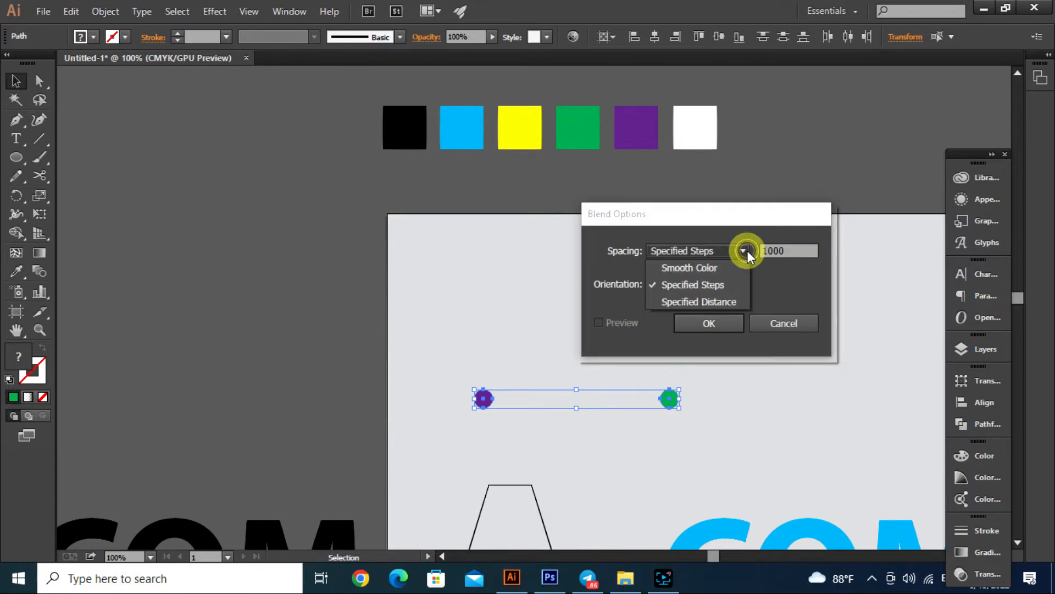
left_click(720, 283)
left_click(792, 250)
left_click(710, 324)
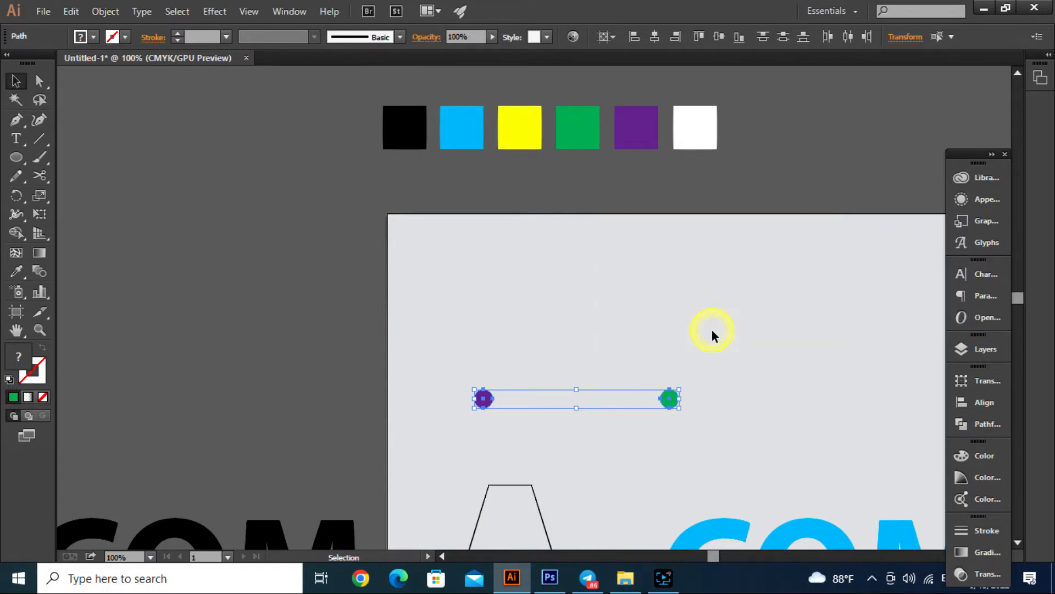
- Make a blend between the purple and green circles and deselect it
left_click(107, 11)
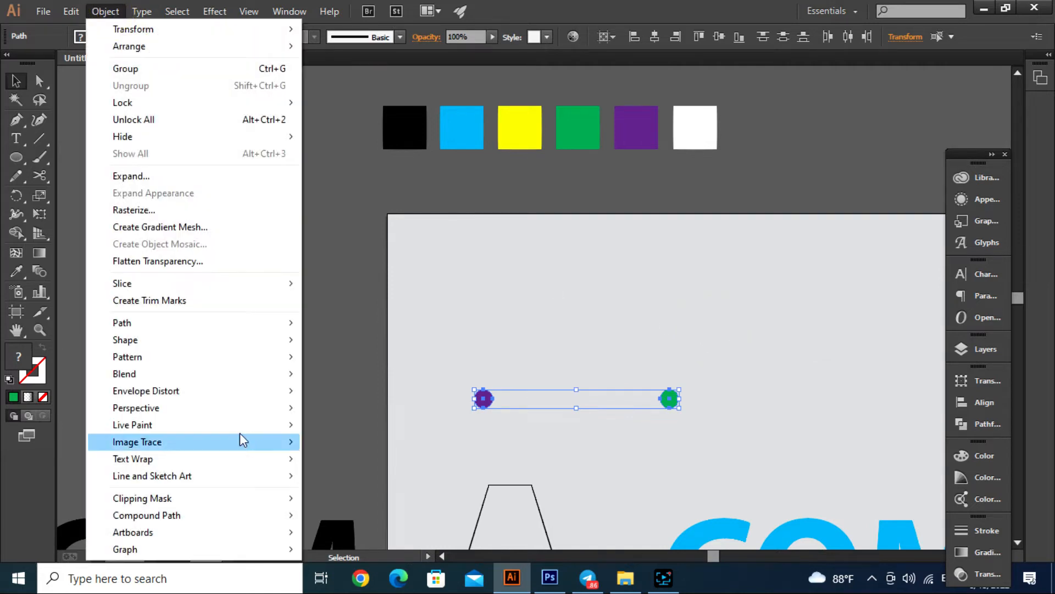
left_click(216, 368)
left_click(338, 373)
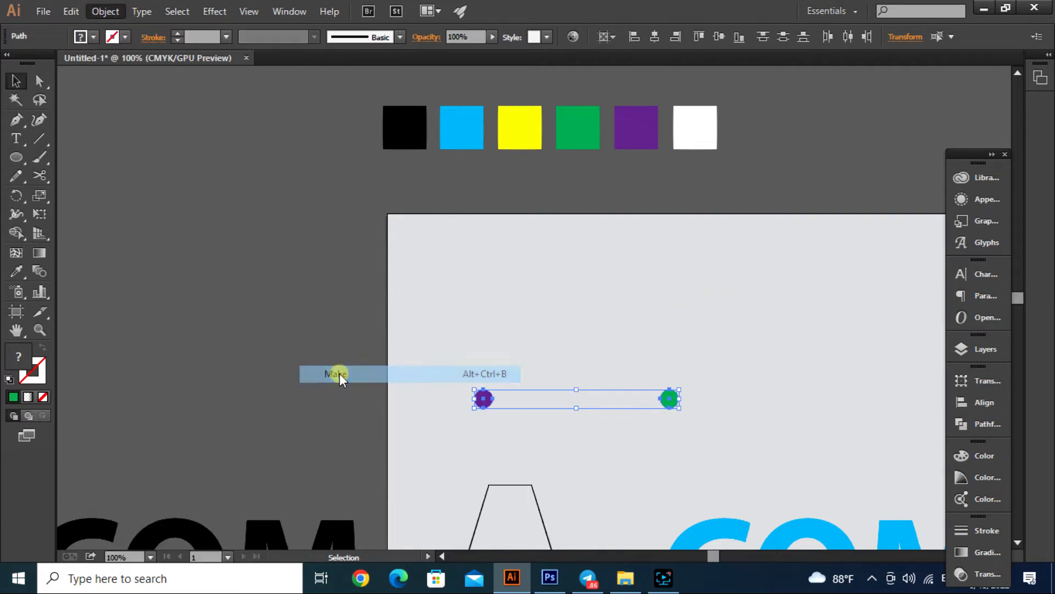
left_click(514, 343)
- Convert the A's open outline into a Live Paint group and deselect it
scroll(514, 342, "down", 4)
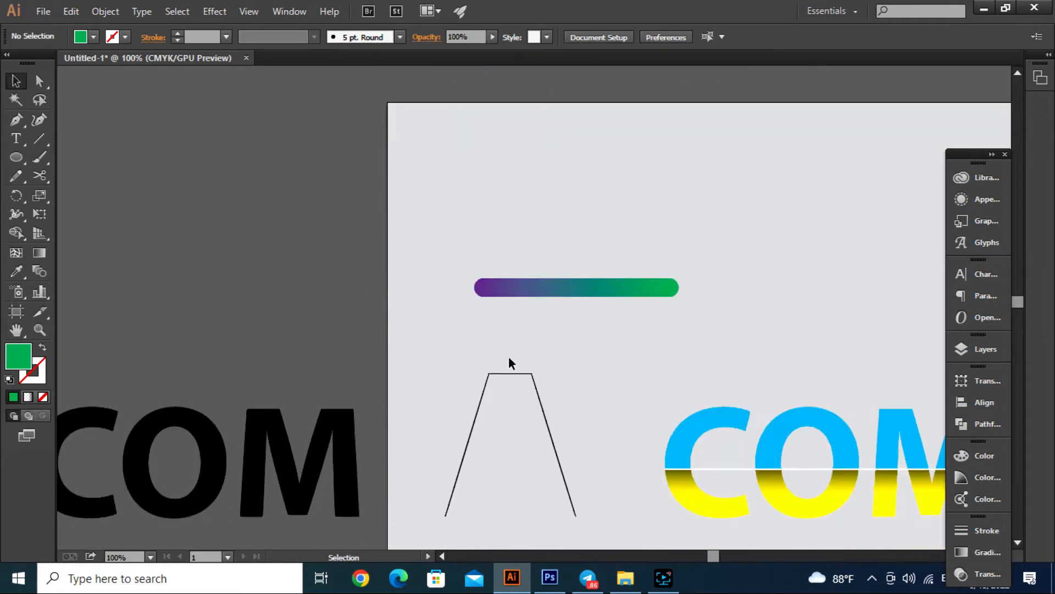
scroll(501, 396, "up", 1)
left_click_drag(602, 361, 547, 412)
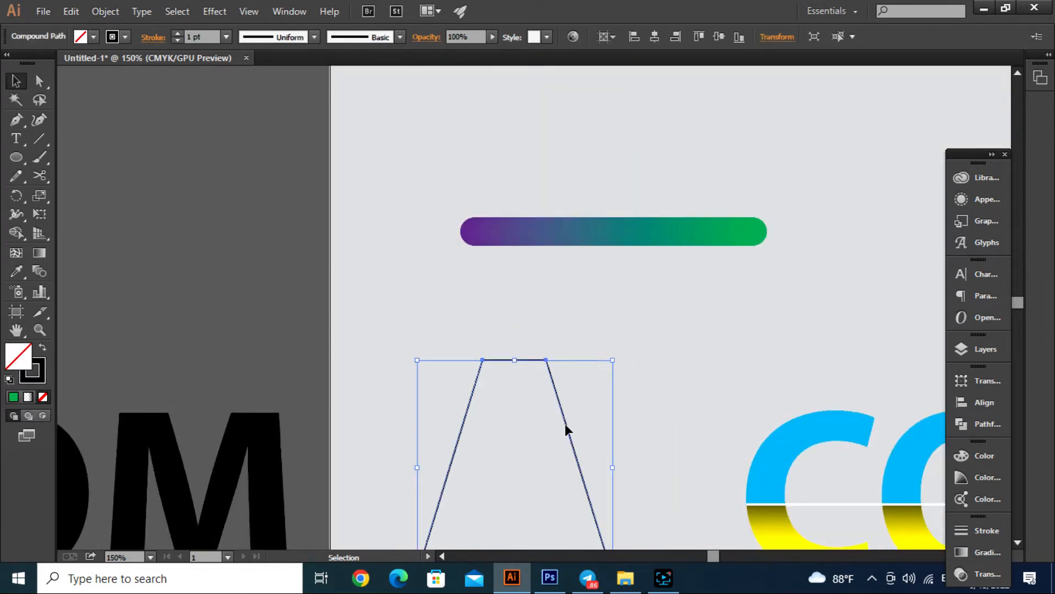
left_click(93, 12)
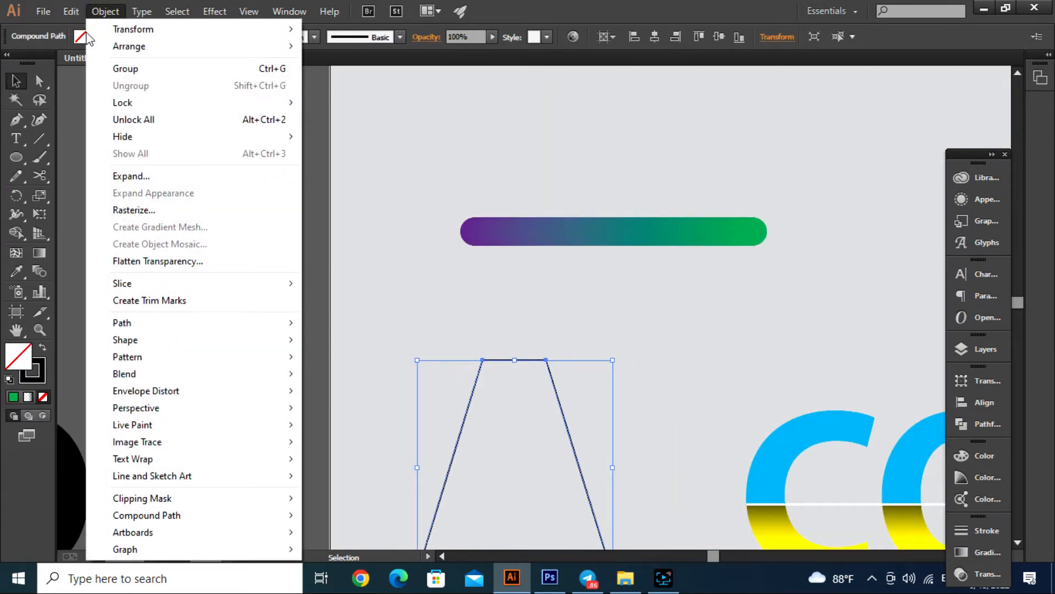
mouse_move(181, 428)
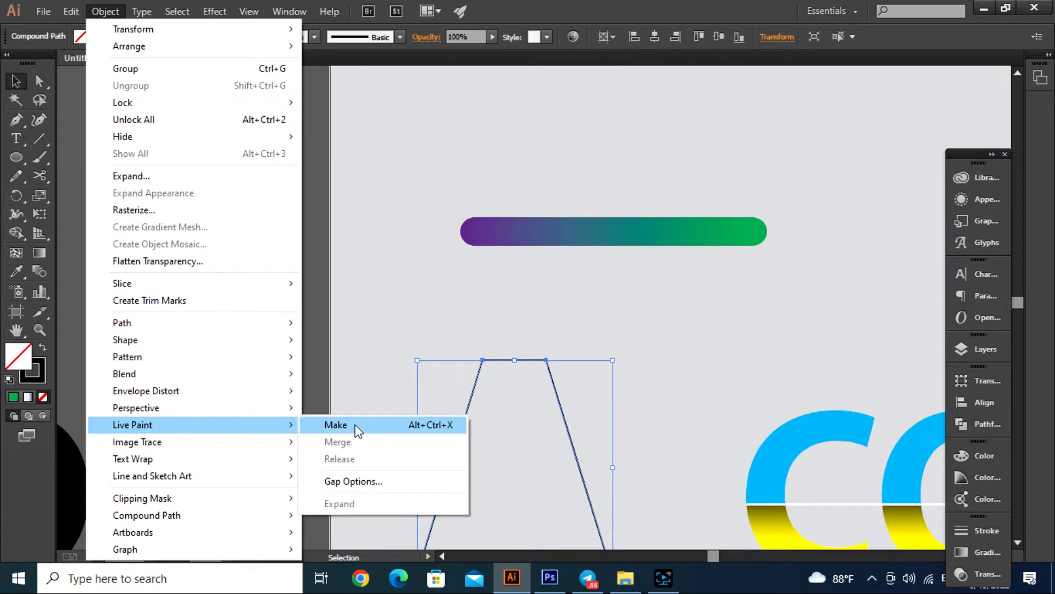
left_click(336, 425)
left_click(475, 330)
- Expand the A outline's Live Paint group into ordinary paths and deselect it
left_click_drag(421, 337, 532, 417)
left_click(105, 11)
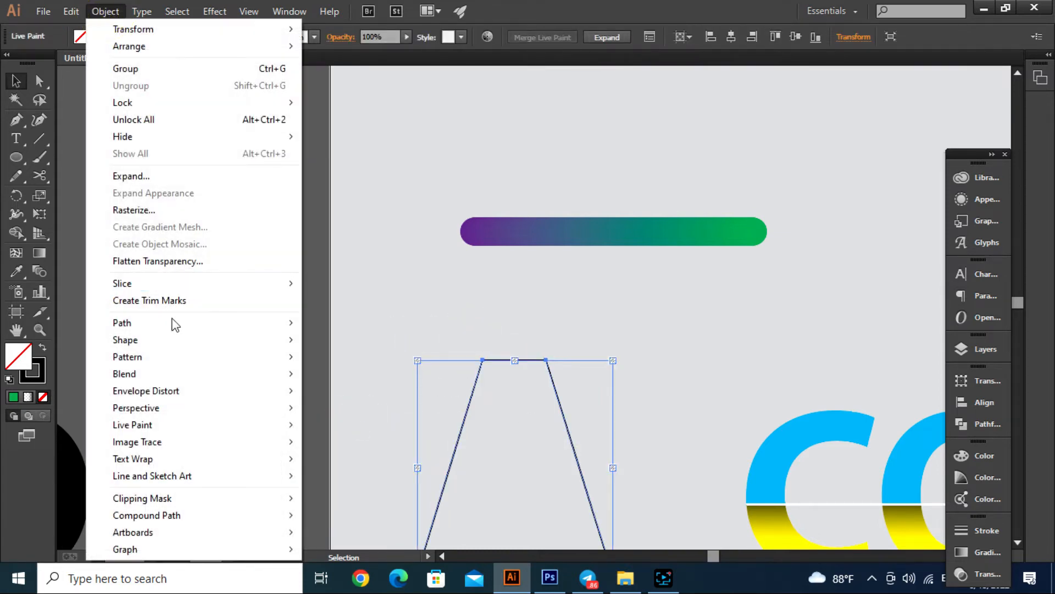
mouse_move(189, 372)
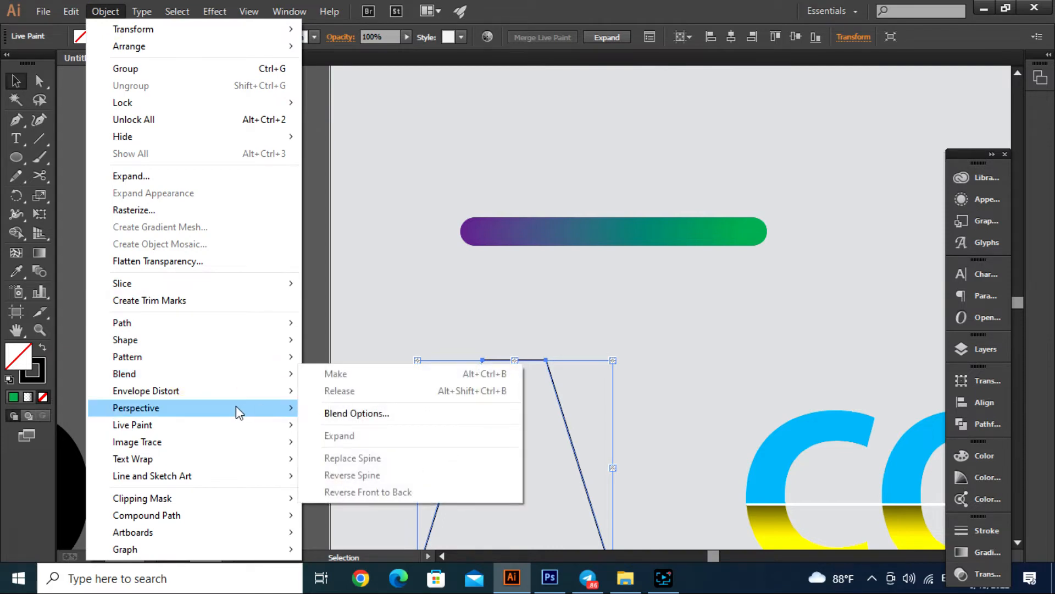
mouse_move(205, 429)
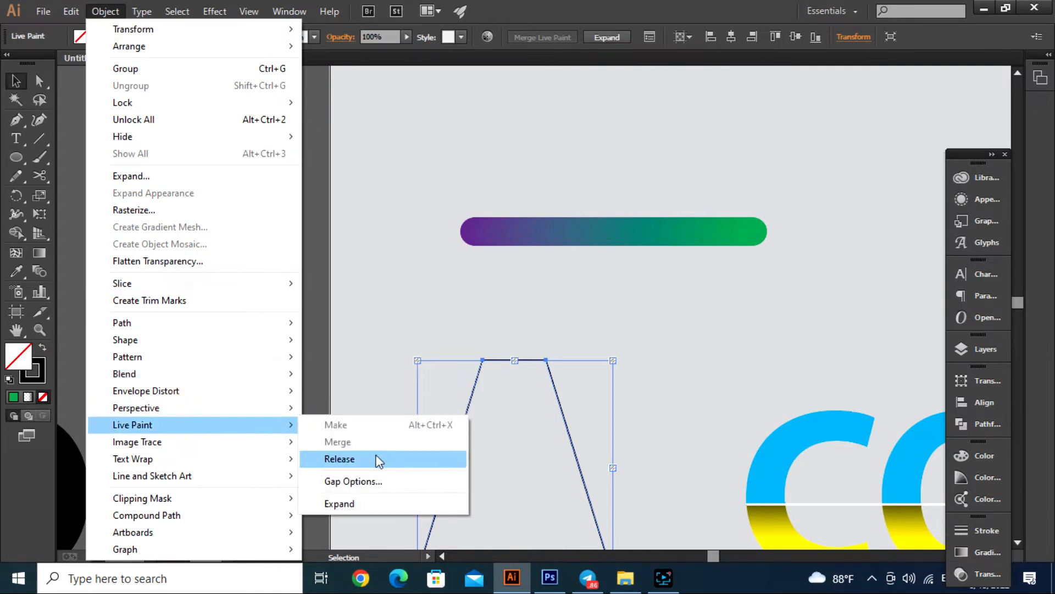
left_click(352, 503)
left_click(391, 338)
scroll(510, 369, "up", 2)
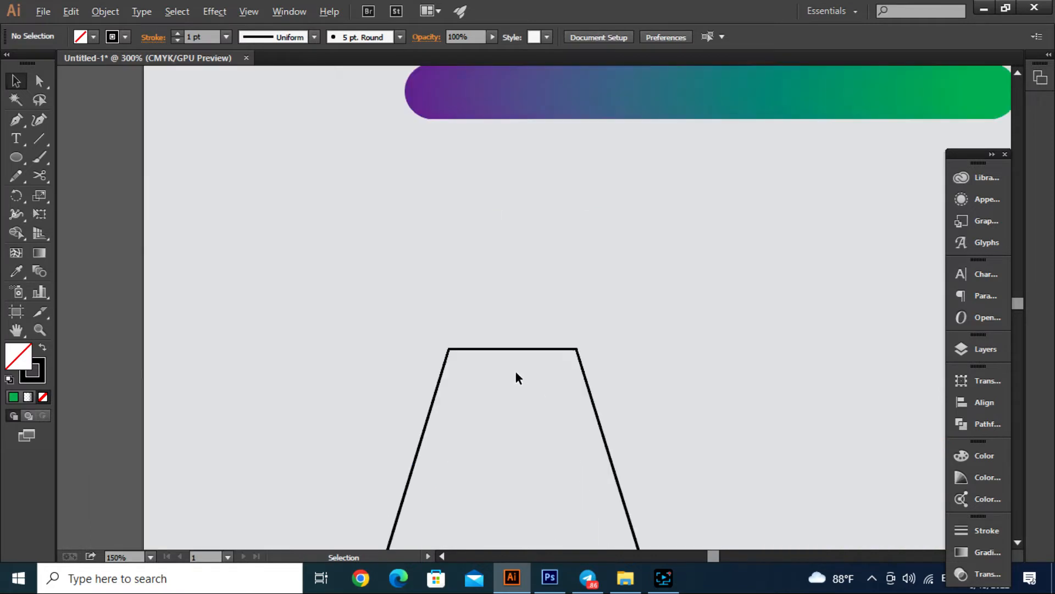
scroll(389, 368, "up", 1)
scroll(388, 367, "down", 2)
left_click_drag(365, 200, 509, 393)
left_click(412, 130)
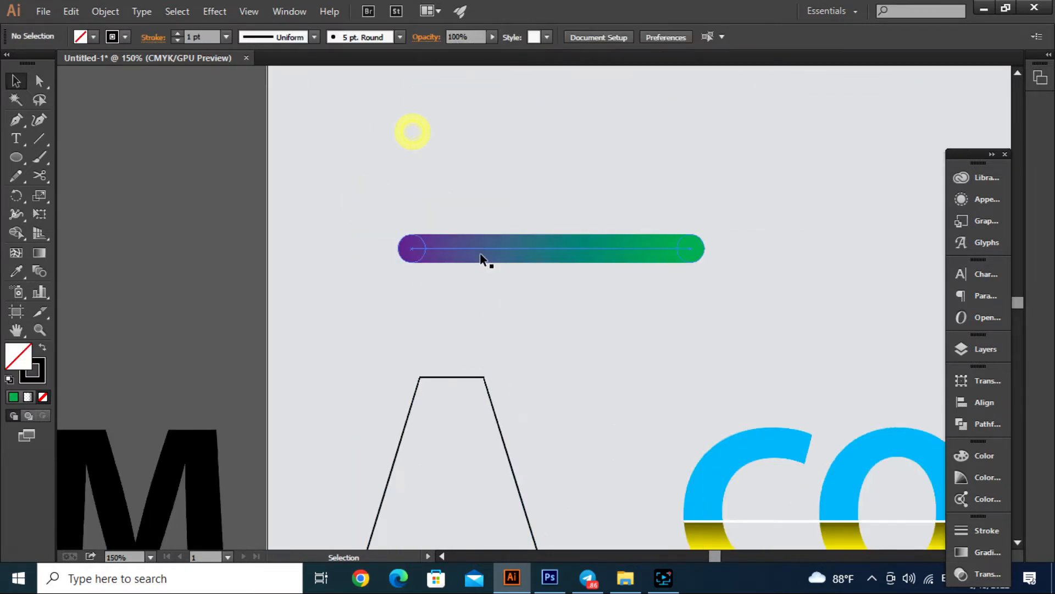
- Duplicate the purple-to-green blend bar above itself, and replace the original blend's spine with the A outline
left_click_drag(483, 254, 483, 174)
left_click_drag(365, 295, 491, 248)
left_click_drag(402, 386, 444, 395)
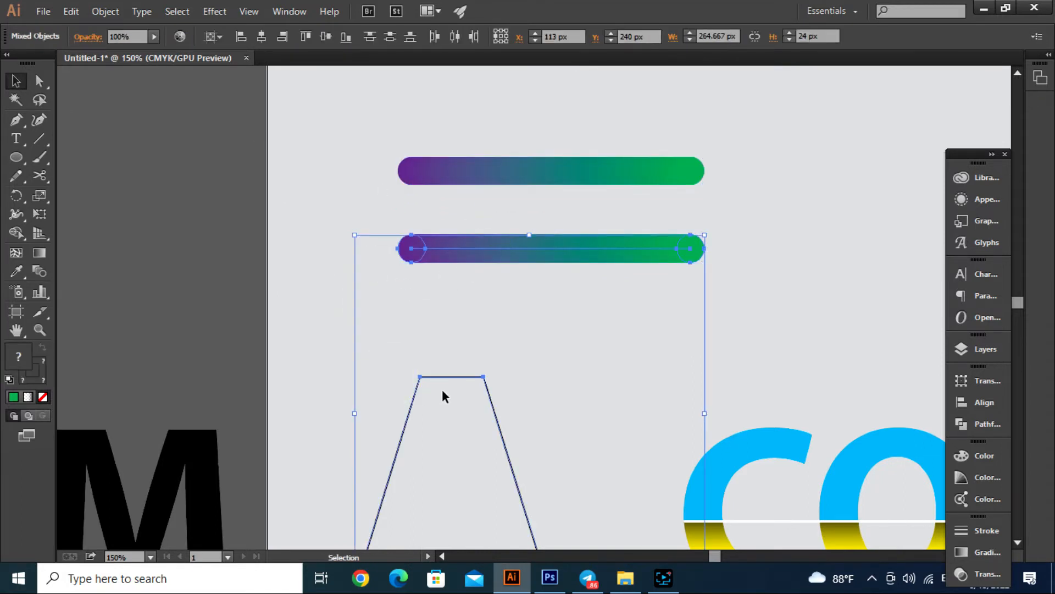
left_click(114, 14)
mouse_move(213, 379)
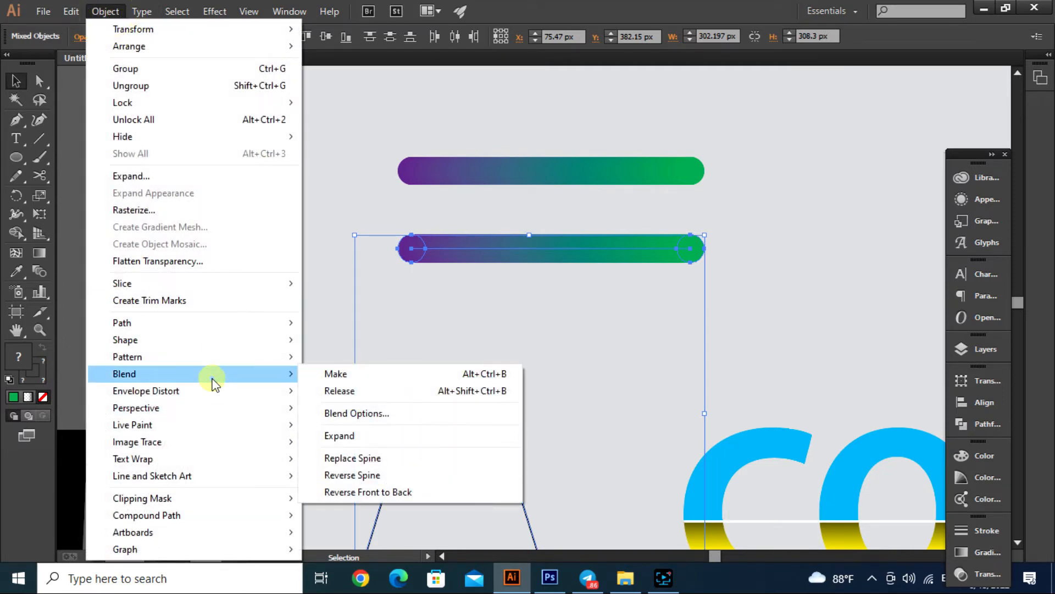
left_click(397, 457)
left_click(373, 343)
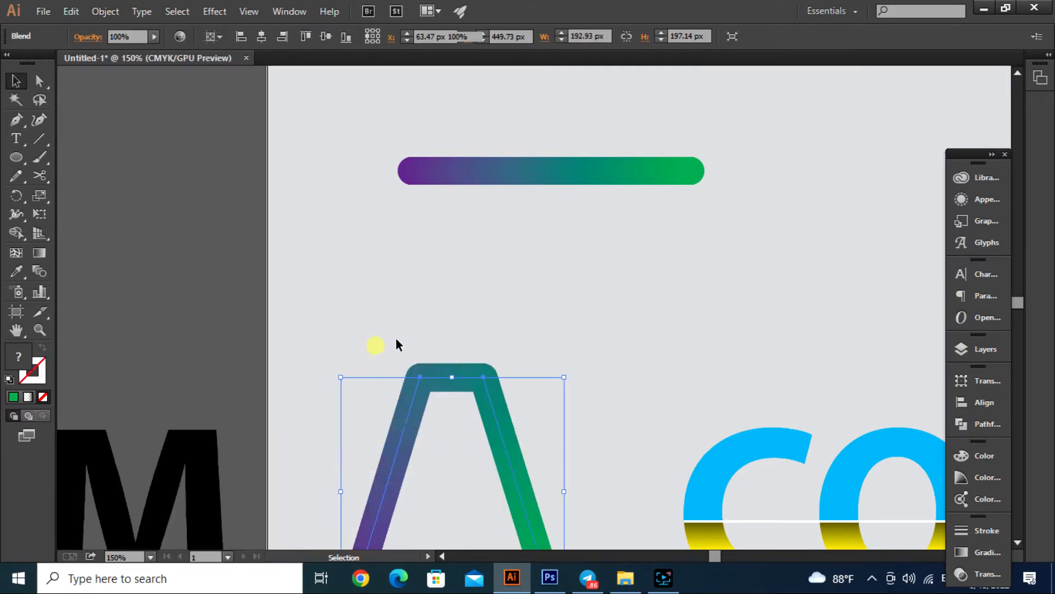
- Draw a short diagonal line sloping down to the right inside the A and give it a 1 pt stroke
scroll(417, 318, "down", 4)
key("ctrl+minus")
scroll(538, 402, "up", 5)
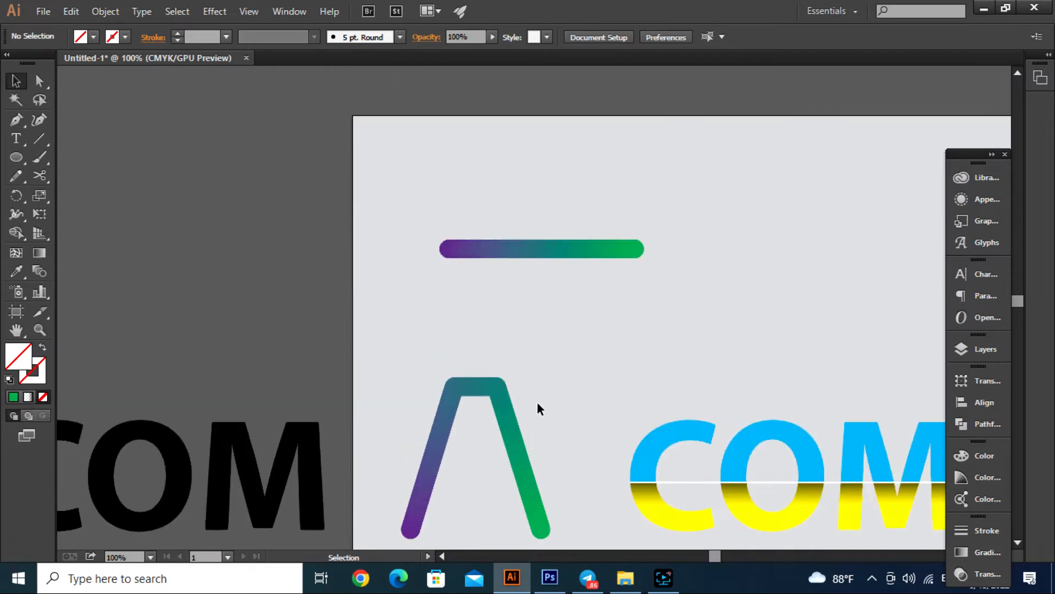
scroll(513, 382, "down", 2)
key("backslash")
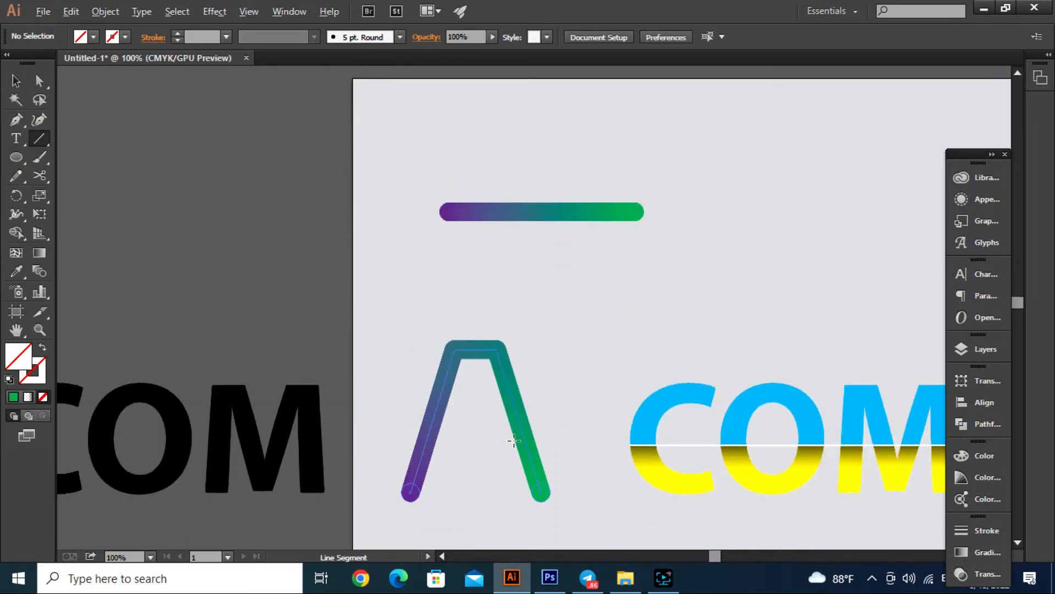
key("ctrl+plus")
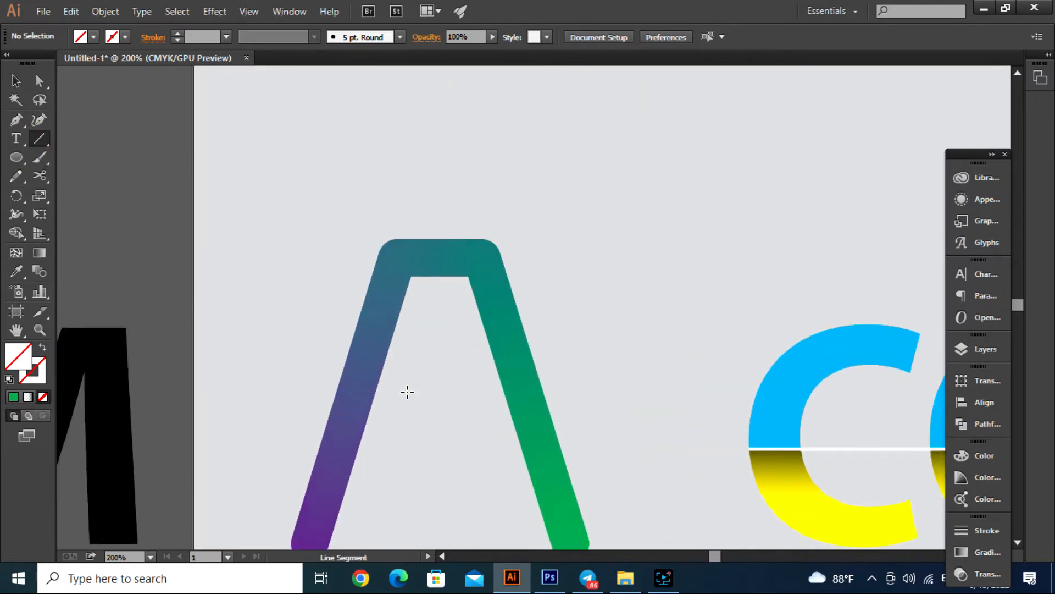
left_click_drag(407, 391, 479, 434)
left_click(16, 81)
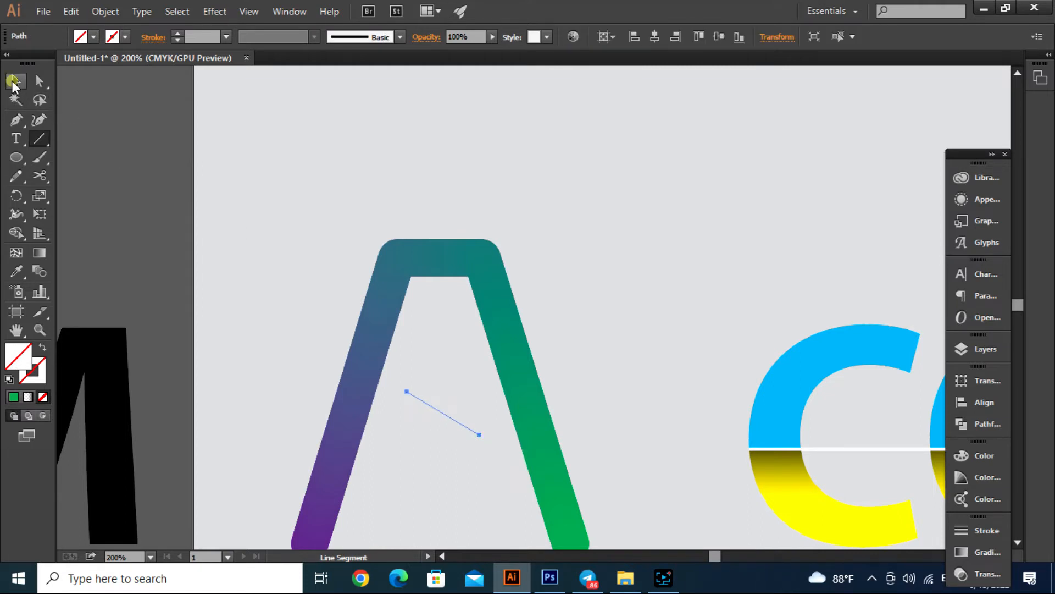
left_click(177, 31)
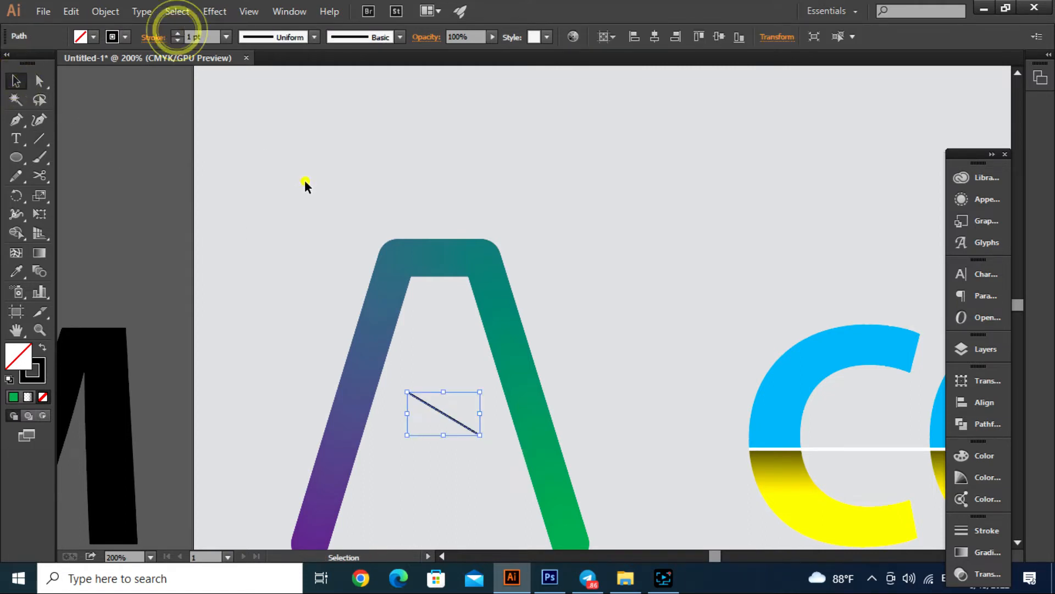
left_click(305, 180)
- Replace the spine of the remaining purple-to-green blend bar with the diagonal line inside the A
key("ctrl+minus")
left_click(420, 387)
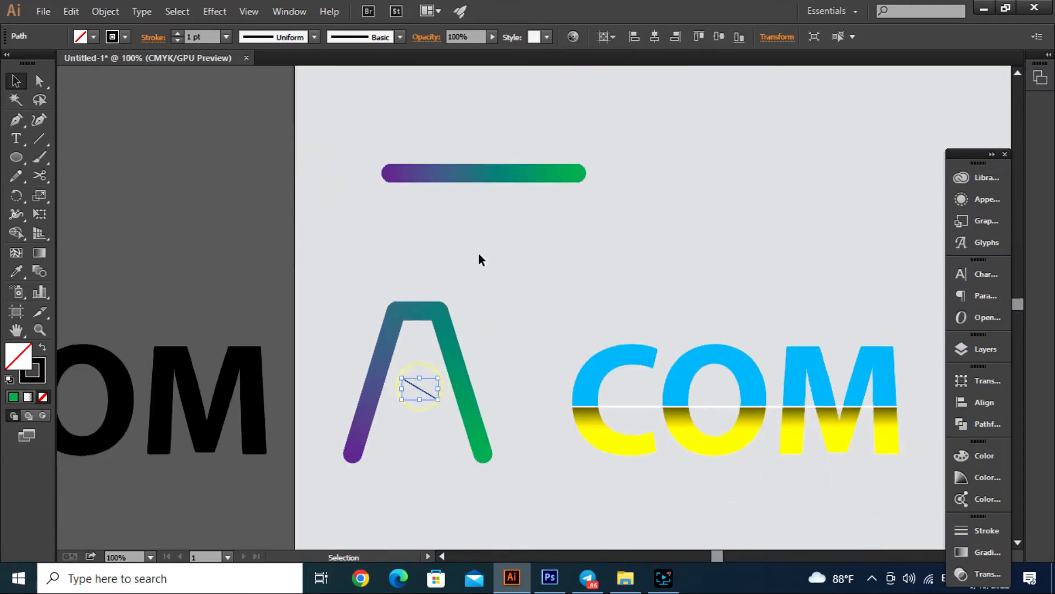
left_click(480, 176, "shift")
left_click(104, 11)
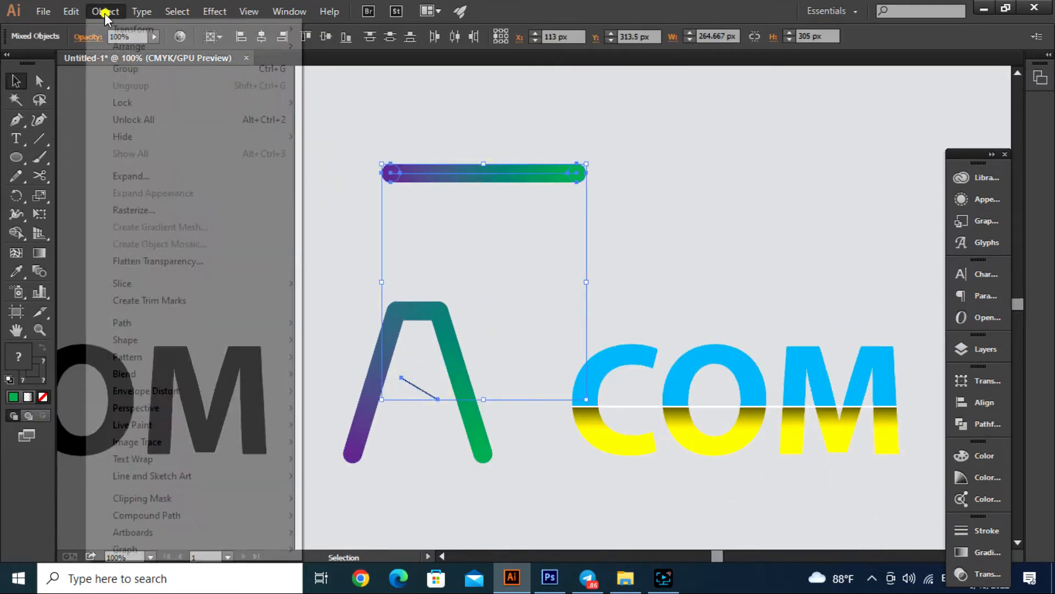
left_click(187, 376)
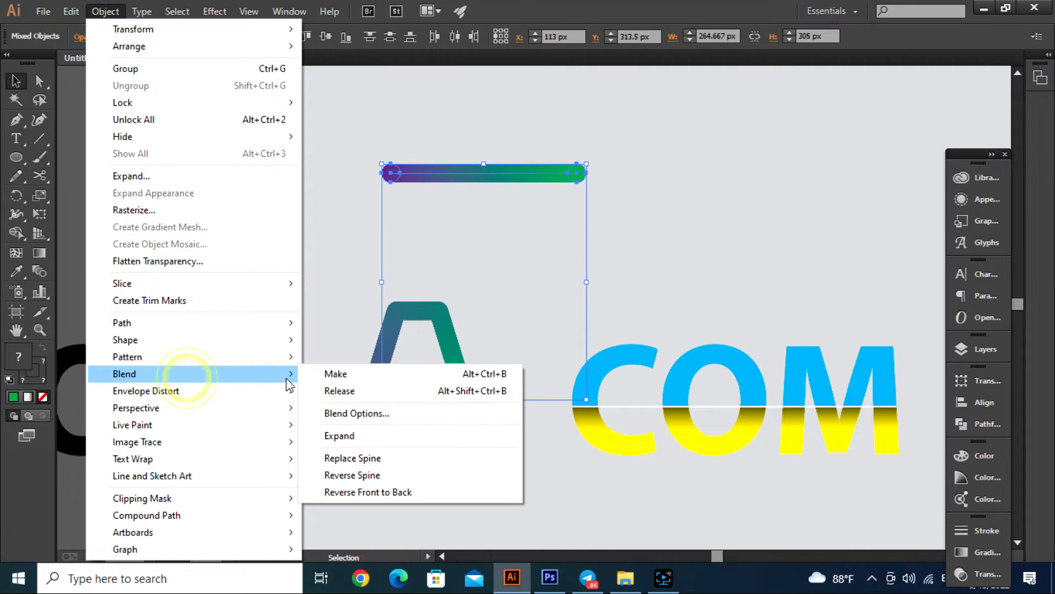
left_click(337, 458)
left_click(307, 279)
scroll(388, 424, "up", 2, "alt")
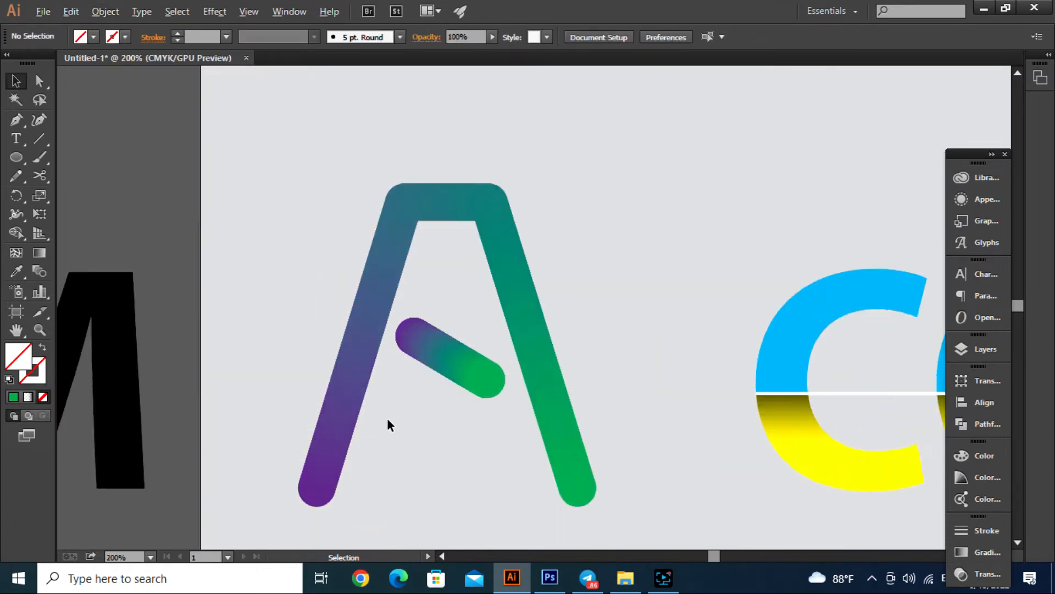
left_click(463, 374)
left_click(660, 274)
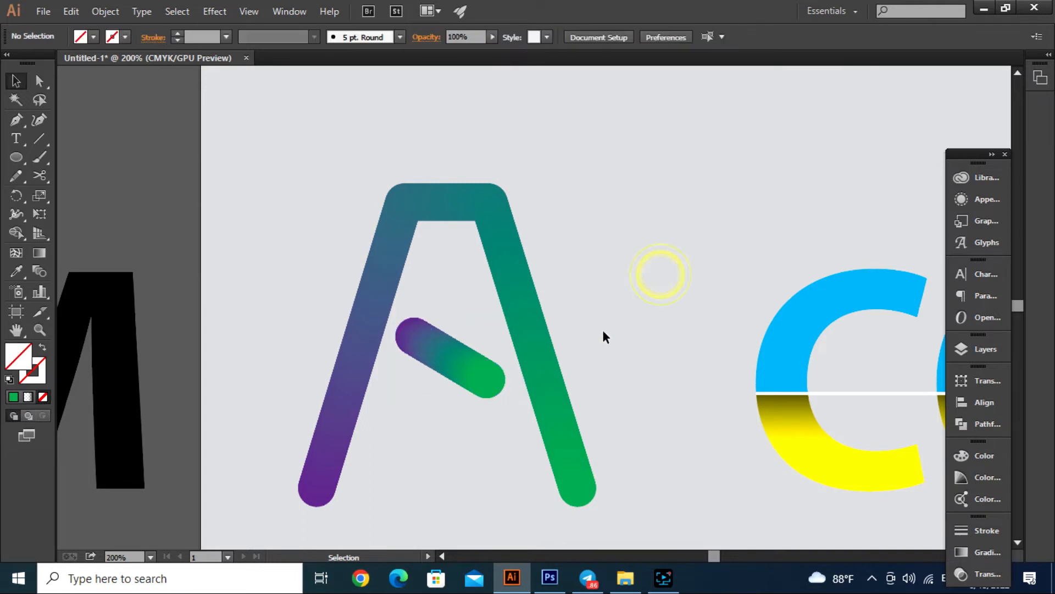
- Duplicate the black A-COM text onto the artboard above the logo and delete its letters, keeping only the hyphen
scroll(602, 334, "down", 3)
left_click_drag(627, 405, 575, 436)
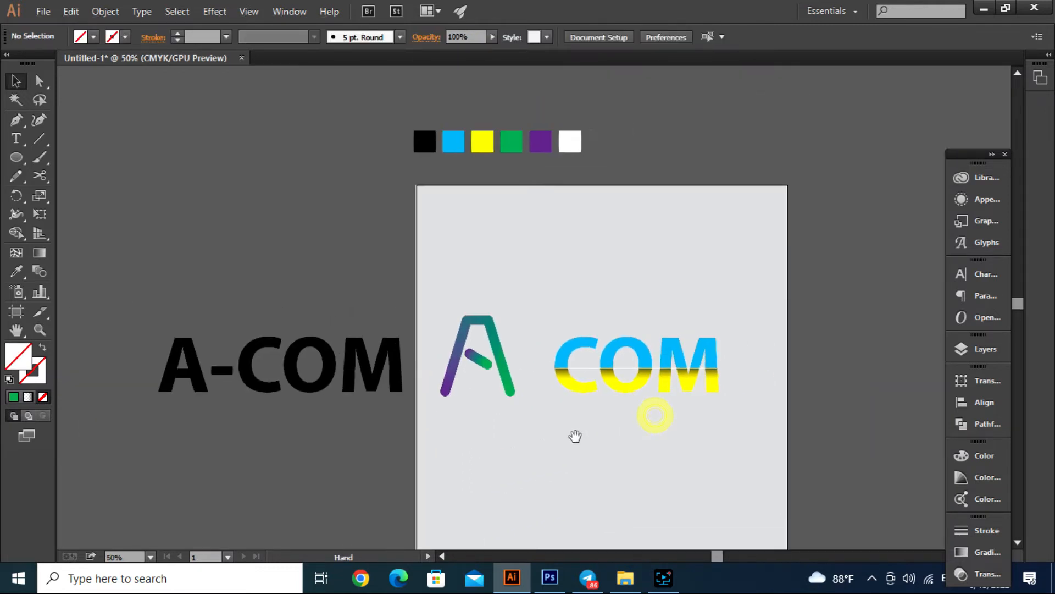
left_click(573, 427)
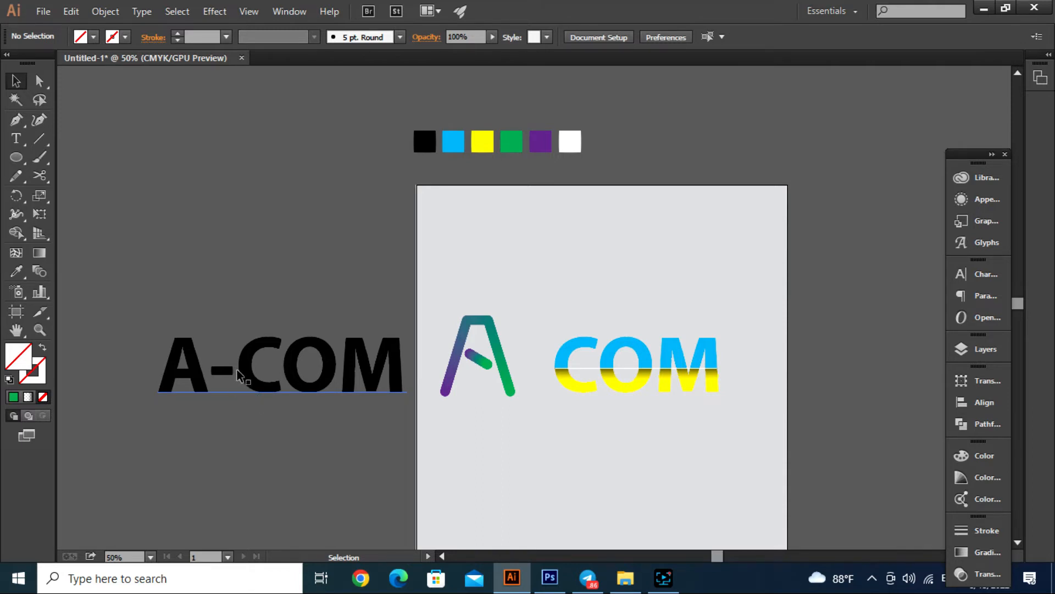
left_click_drag(245, 378, 770, 272)
double_click(566, 279)
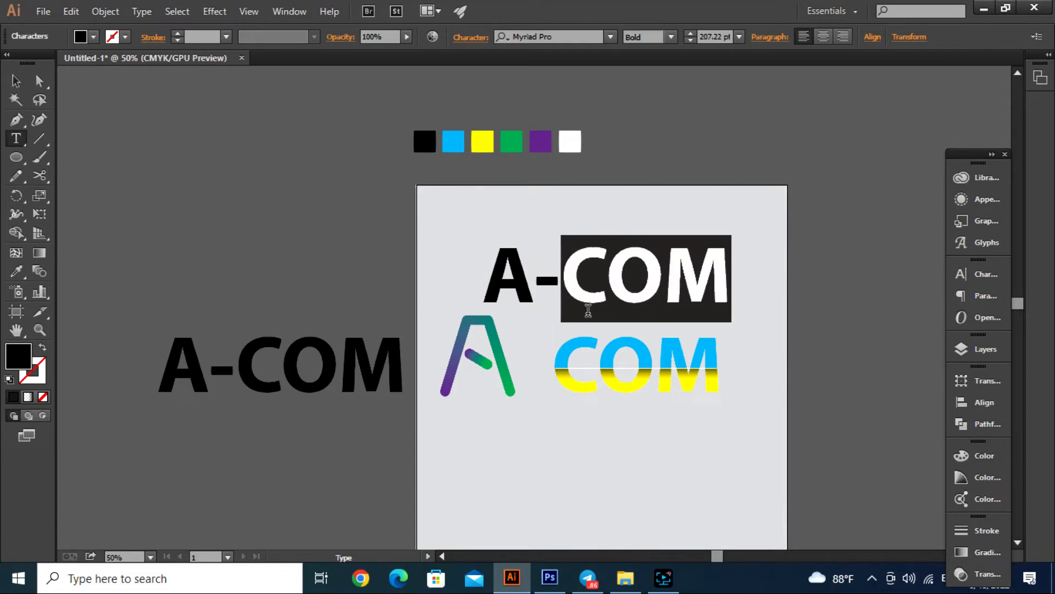
key("BackSpace")
double_click(536, 287)
key("BackSpace")
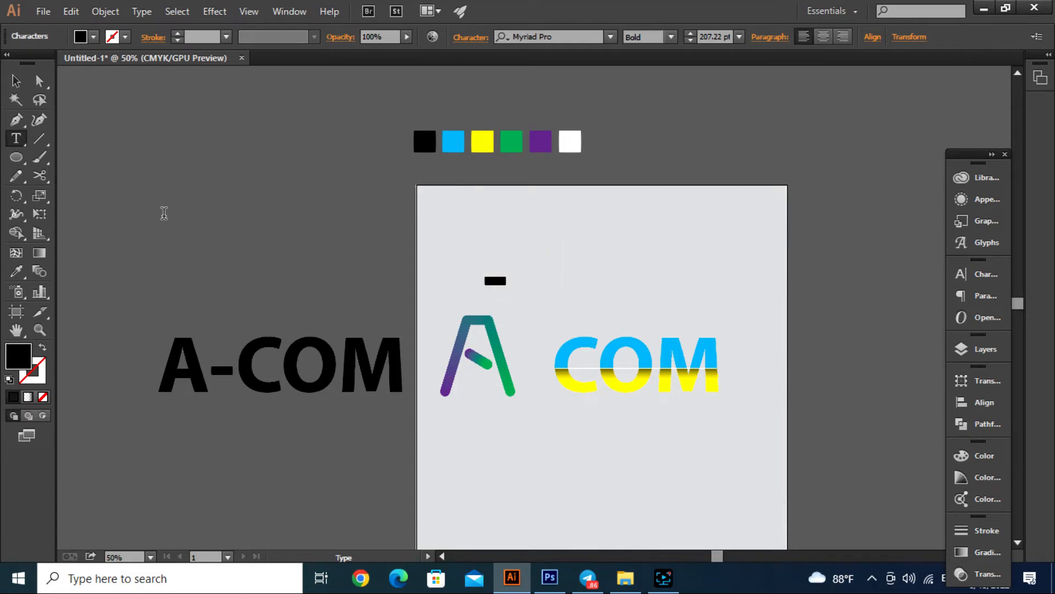
- Expand the hyphen text's object and fill into shapes and deselect it
left_click(16, 81)
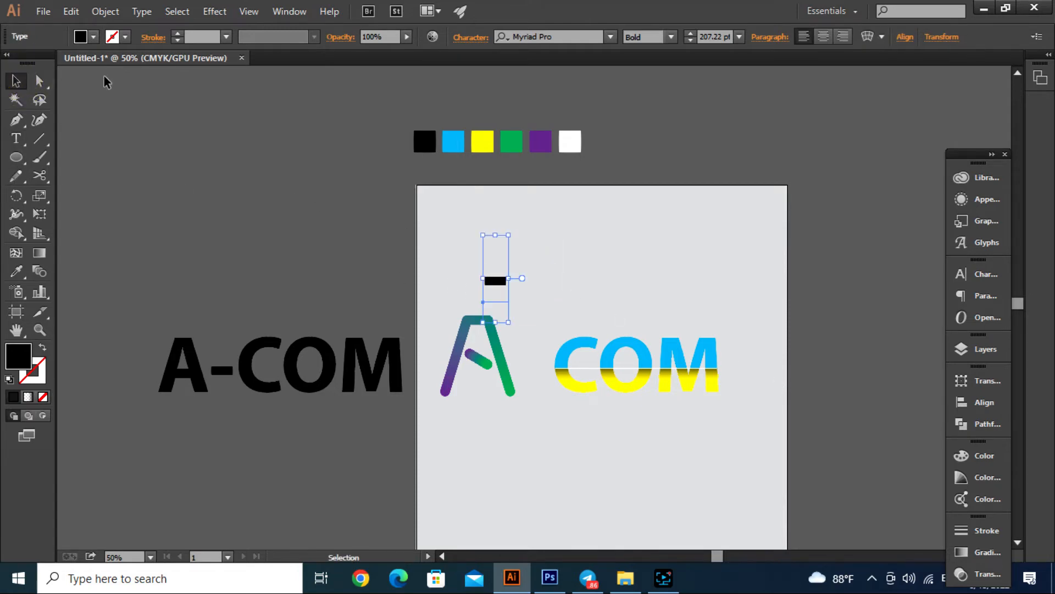
left_click(105, 12)
left_click(147, 173)
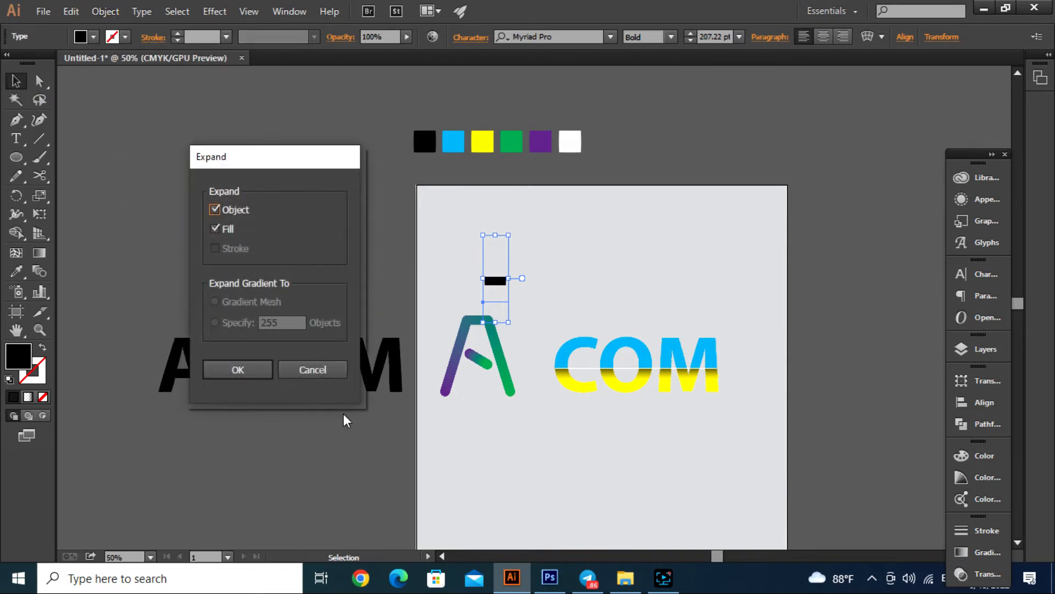
left_click(228, 371)
left_click(672, 283)
- Move the expanded black hyphen into the gap between the gradient A and COM
scroll(545, 341, "up", 2)
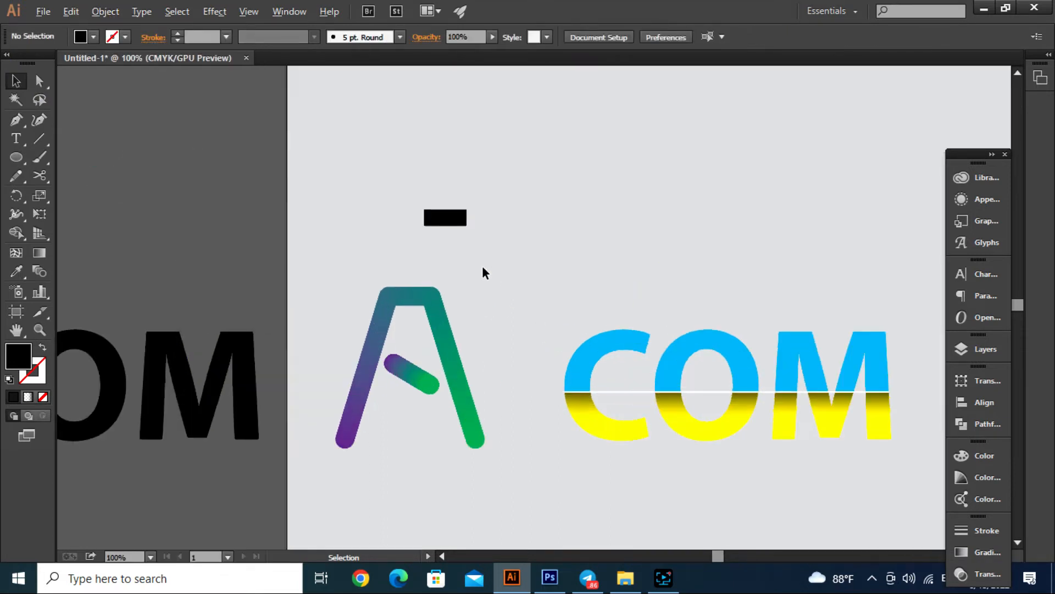
left_click_drag(457, 227, 527, 397)
left_click(530, 302)
- Copy the black hyphen and paste the copy in front of it
scroll(518, 407, "up", 1)
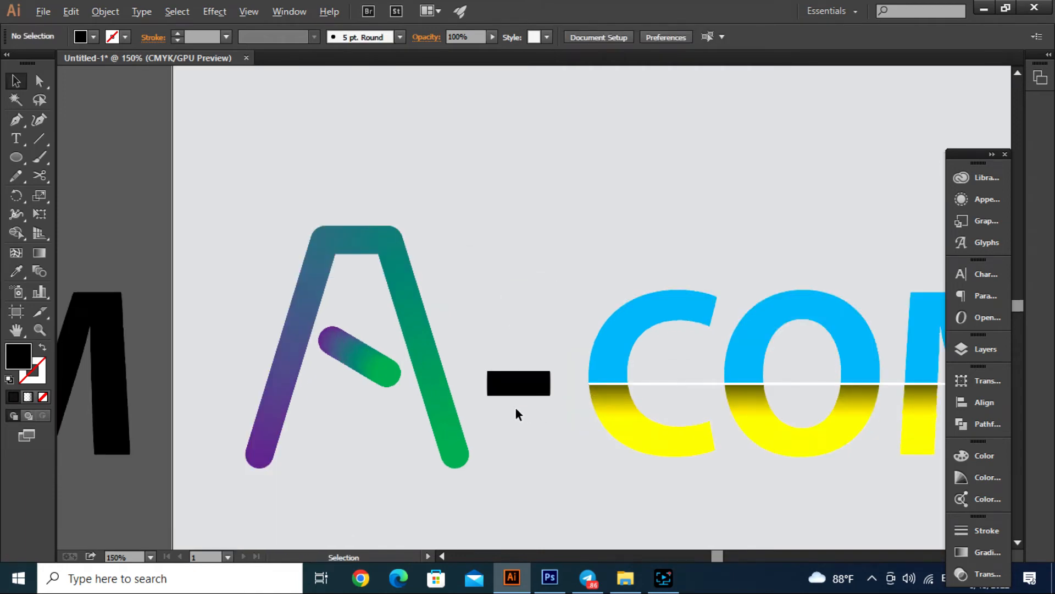
left_click(520, 388)
left_click(104, 11)
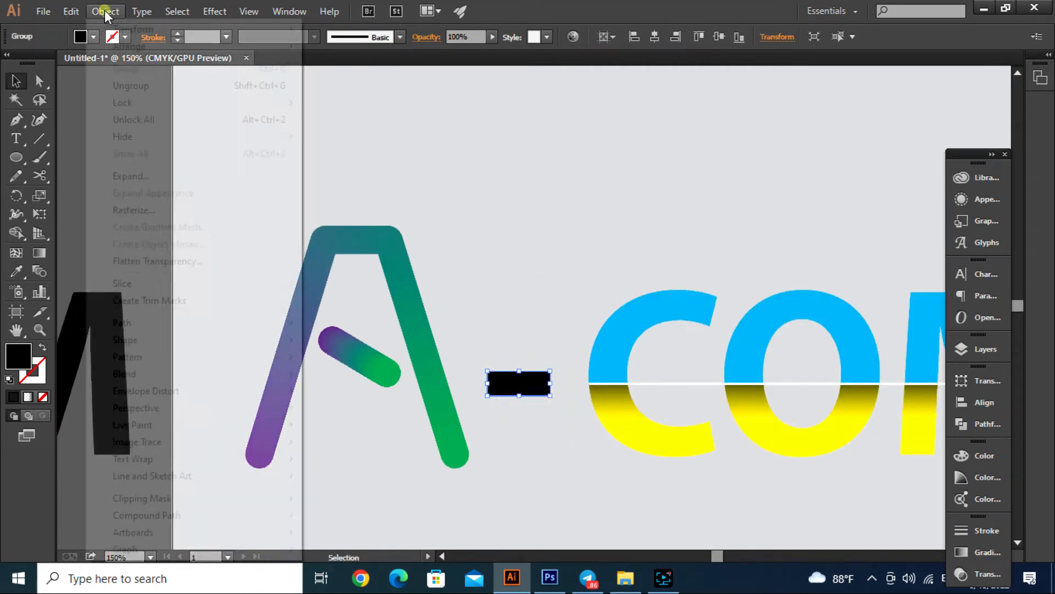
mouse_move(71, 11)
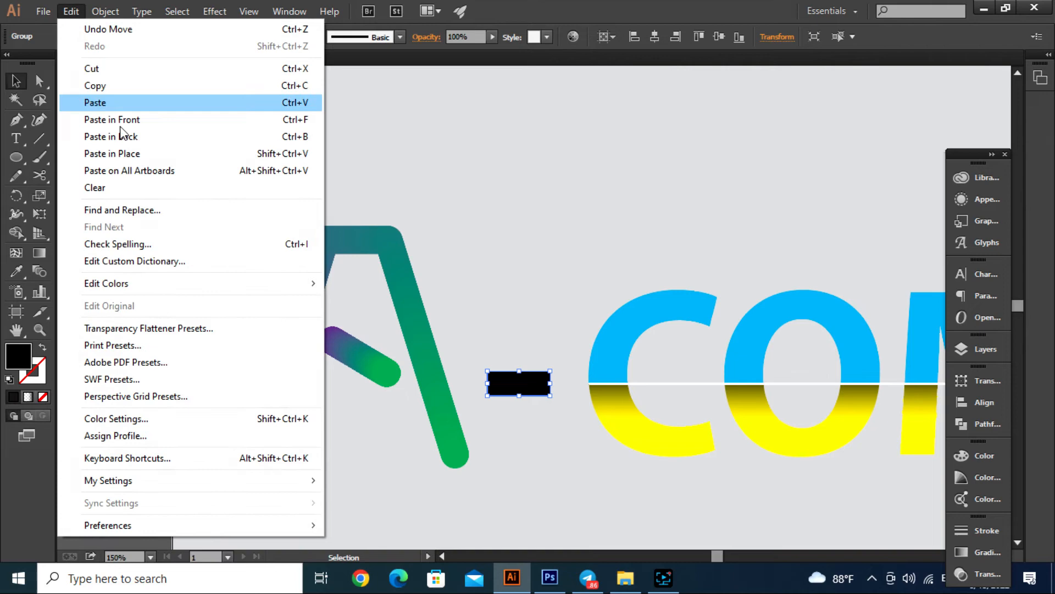
left_click(98, 85)
left_click(73, 14)
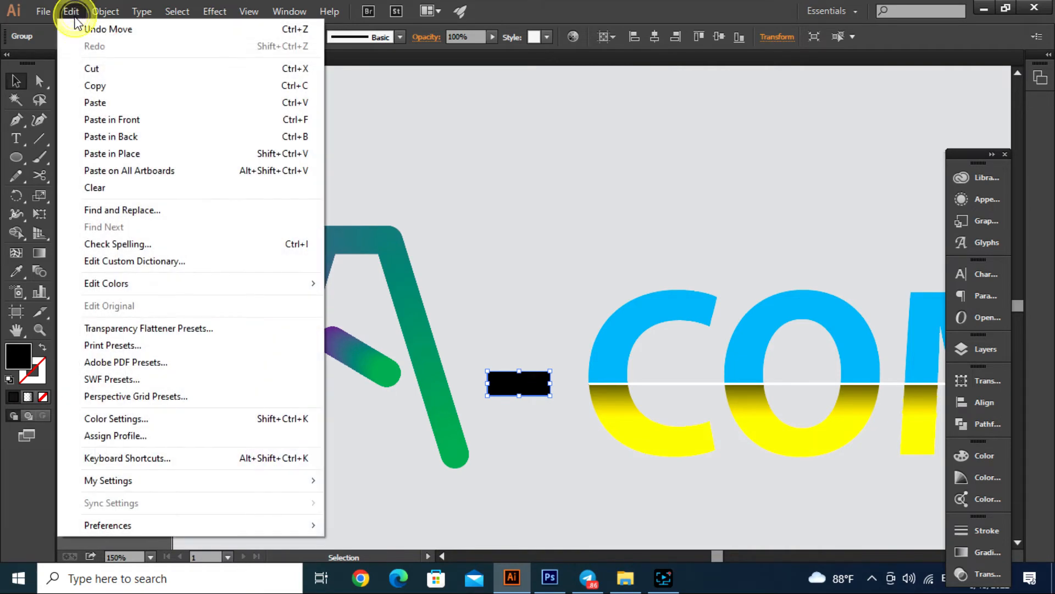
left_click(112, 120)
left_click(528, 261)
- Delete the upper-left anchor point of the front hyphen copy to turn it into a triangle
left_click(546, 388)
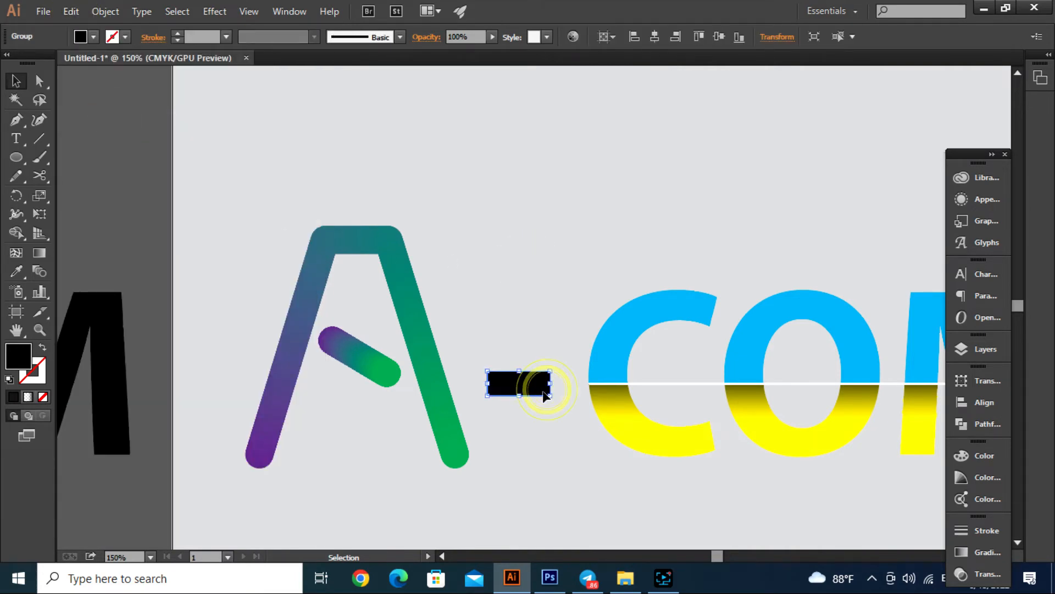
key("p")
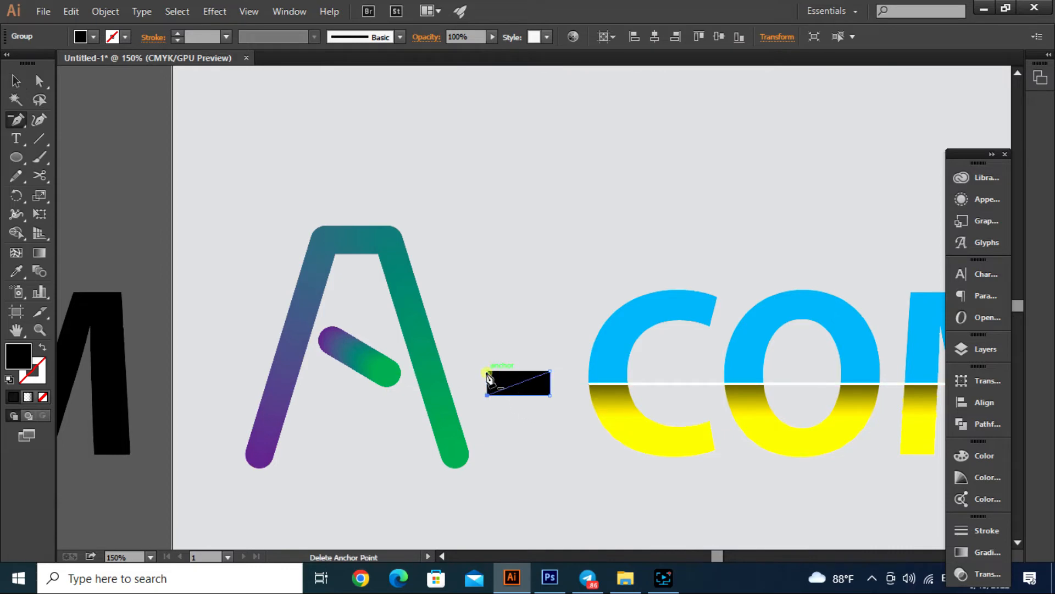
left_click(488, 376)
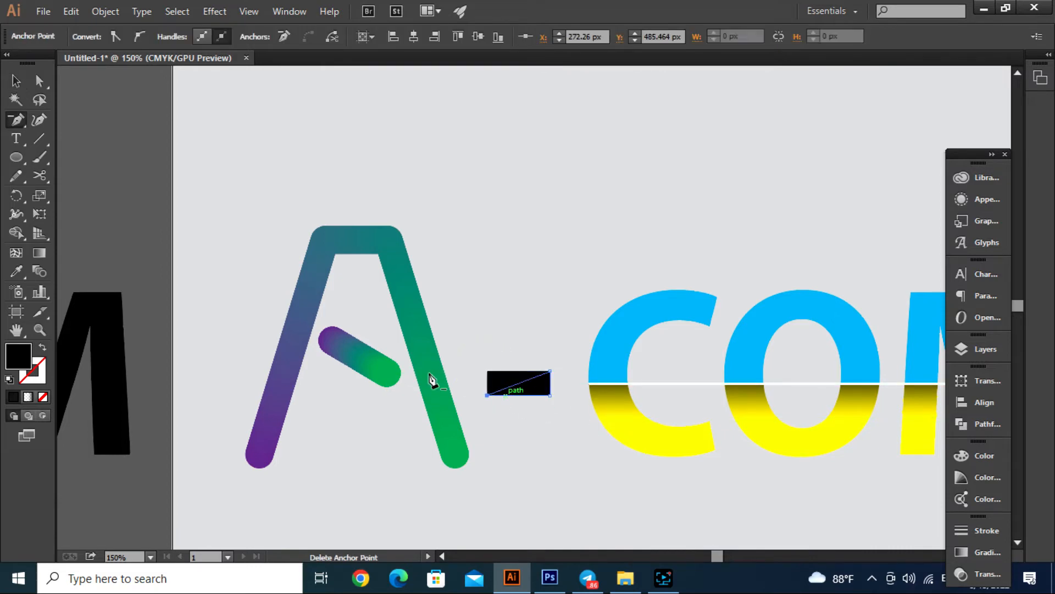
left_click(16, 81)
- Fill the triangle over the hyphen with the blue from the colour swatch squares and deselect it
scroll(516, 400, "down", 2)
scroll(592, 386, "up", 1)
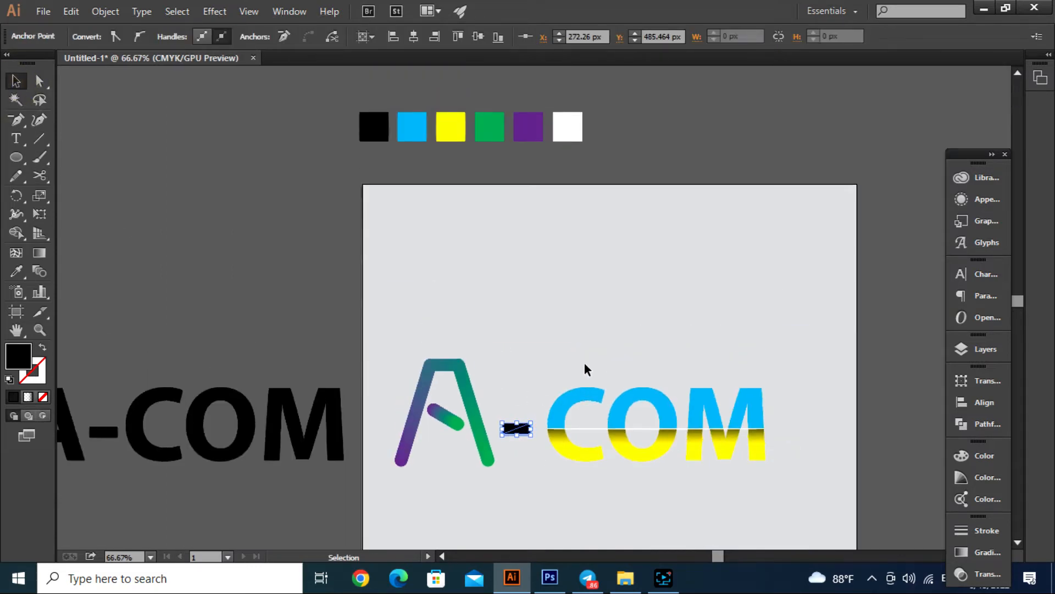
key("i")
left_click(414, 128)
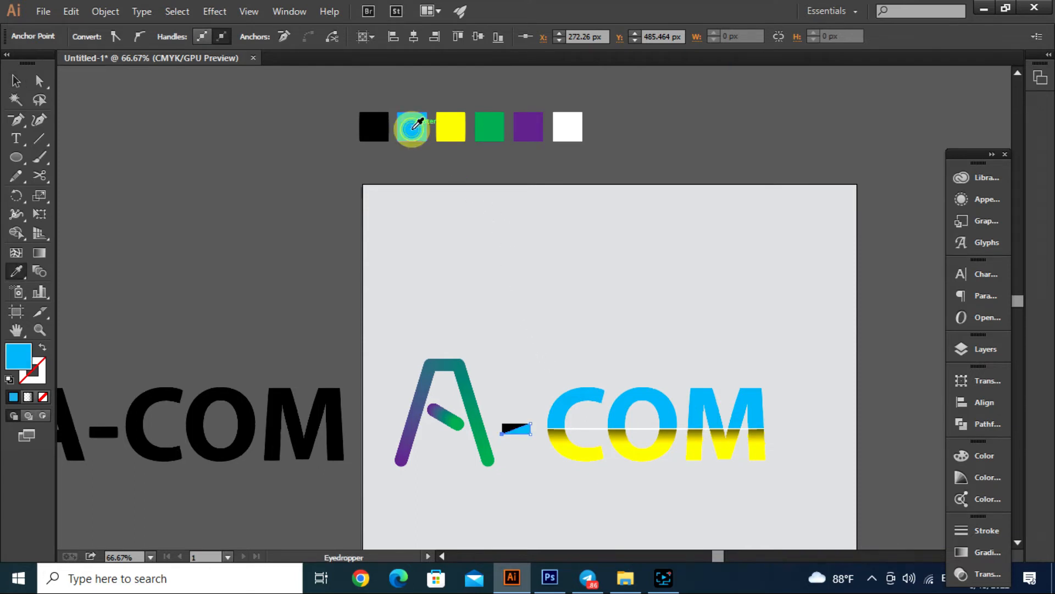
left_click(16, 80)
left_click(193, 181)
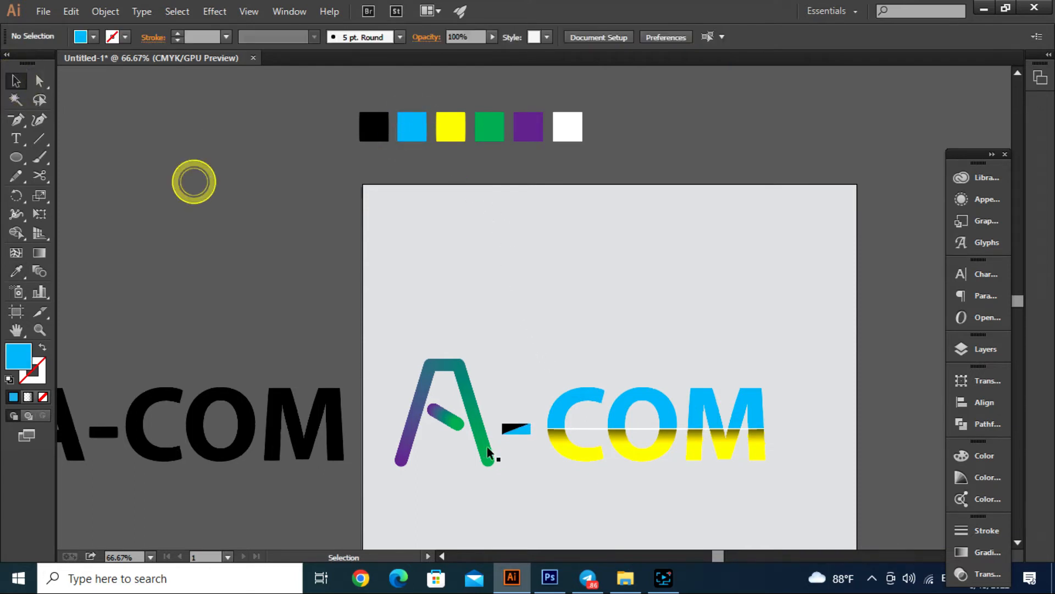
- Fill the black hyphen behind the blue triangle with the yellow swatch colour and deselect it
left_click_drag(503, 428, 508, 429)
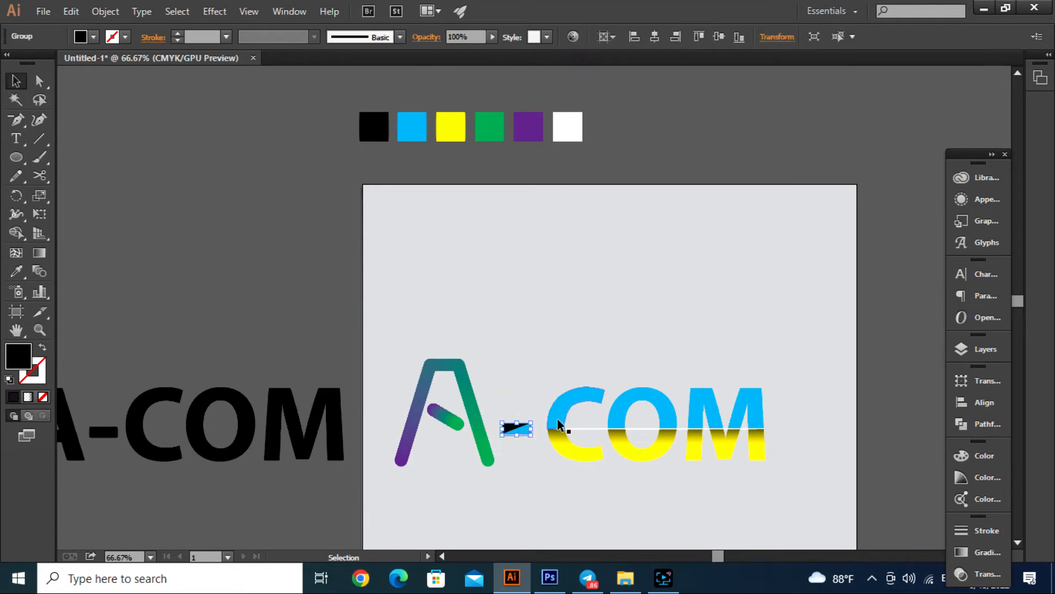
key("i")
left_click(451, 131)
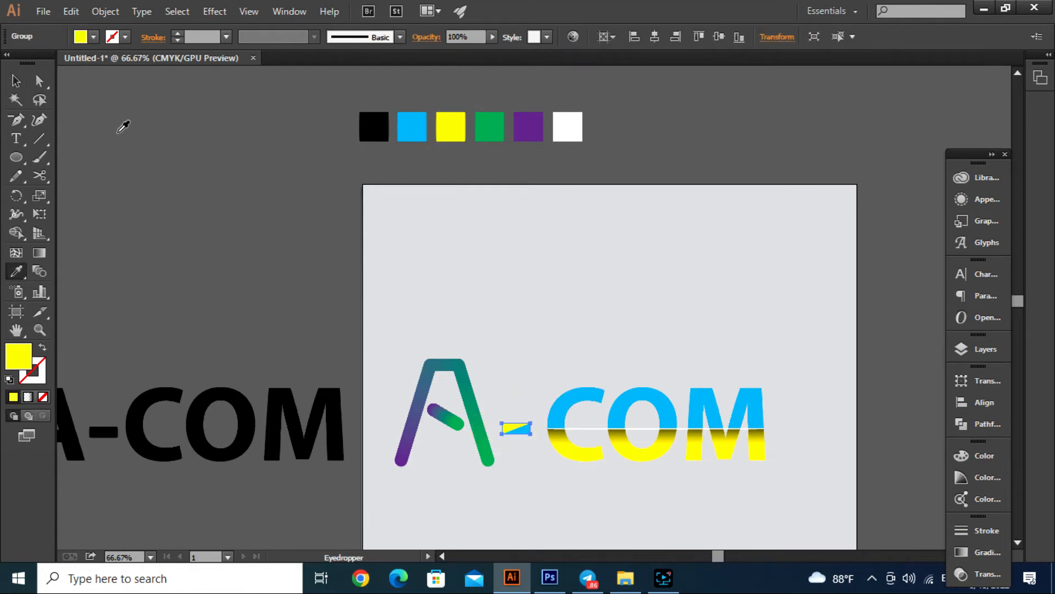
left_click(16, 81)
left_click(187, 182)
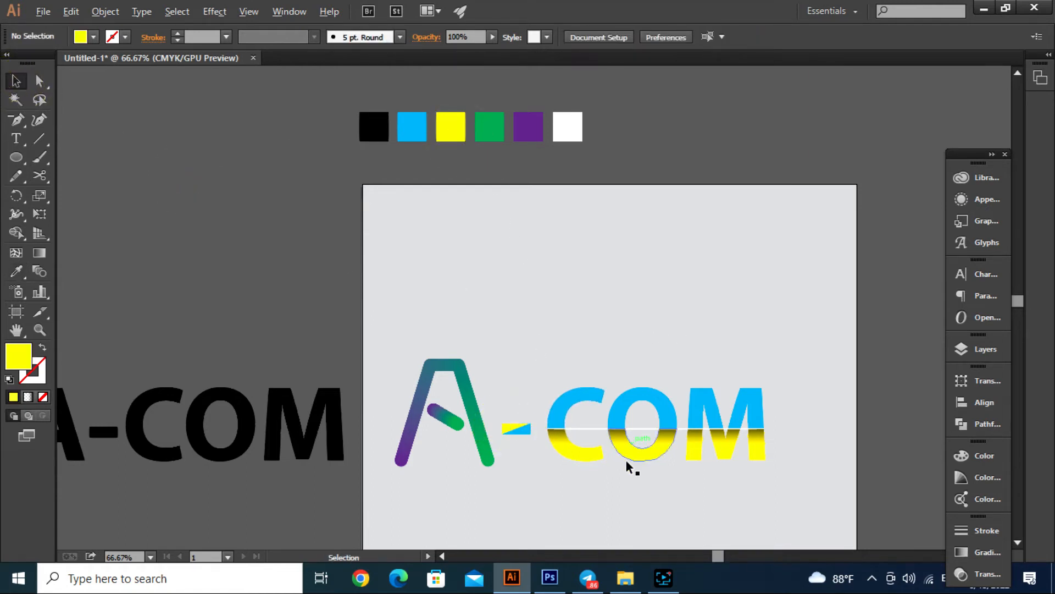
- Select both parts of the yellow and blue hyphen and shift them right, closer to the C
scroll(540, 477, "up", 1)
scroll(539, 471, "up", 1)
scroll(533, 461, "down", 2)
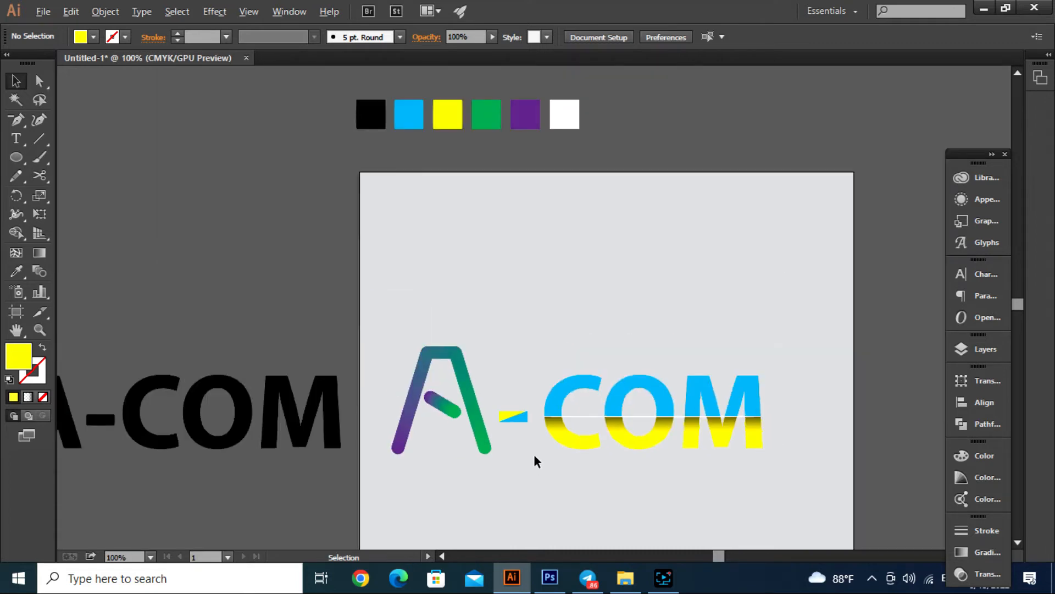
scroll(520, 472, "up", 3)
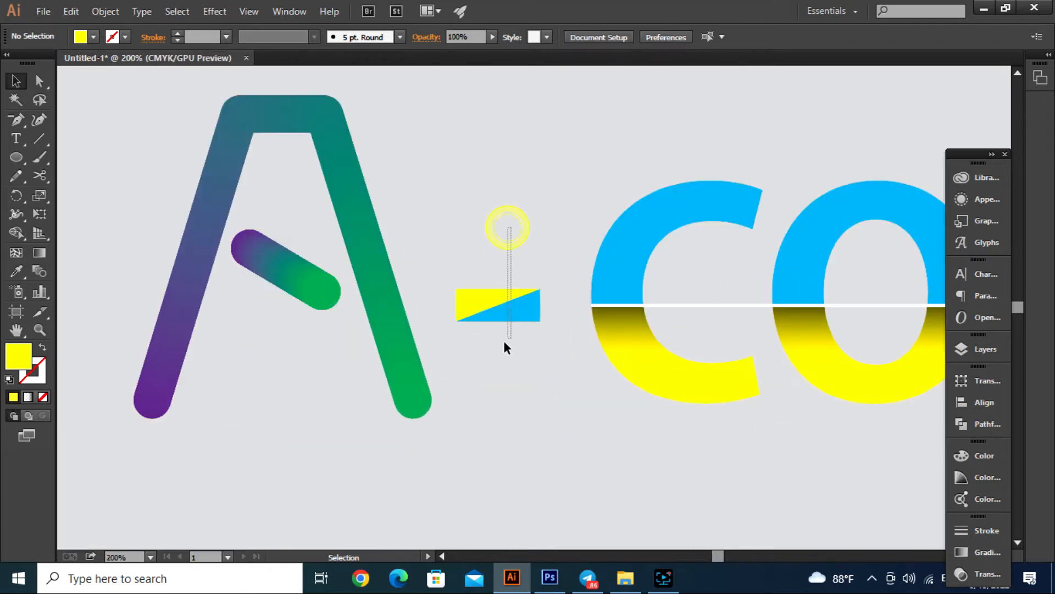
left_click(508, 313)
left_click_drag(508, 317, 535, 312)
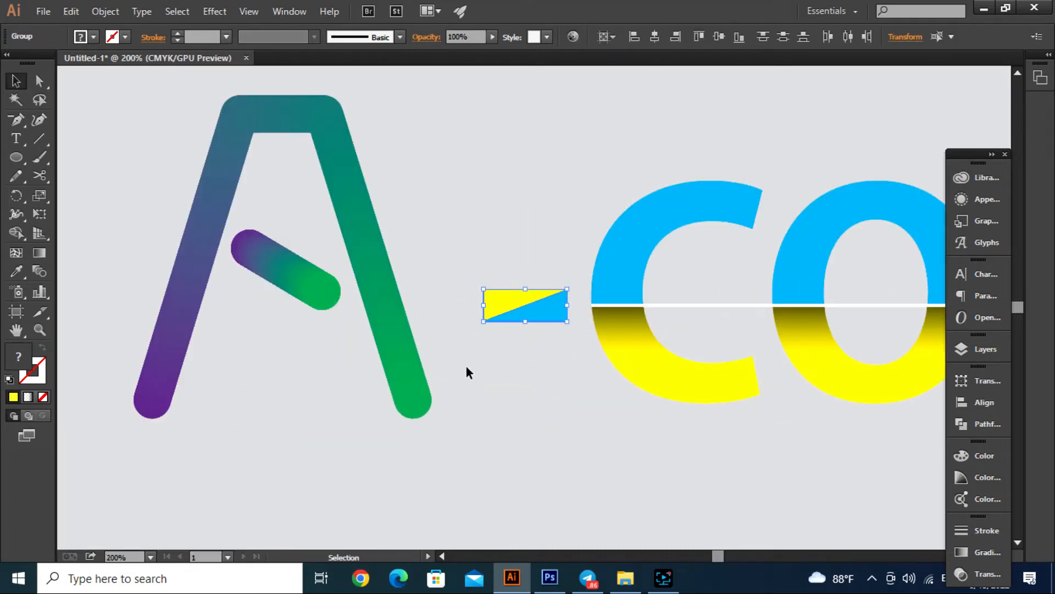
- Move the blended A right, closer to the yellow and blue hyphen, and deselect it
scroll(473, 368, "down", 1)
left_click_drag(436, 176, 382, 312)
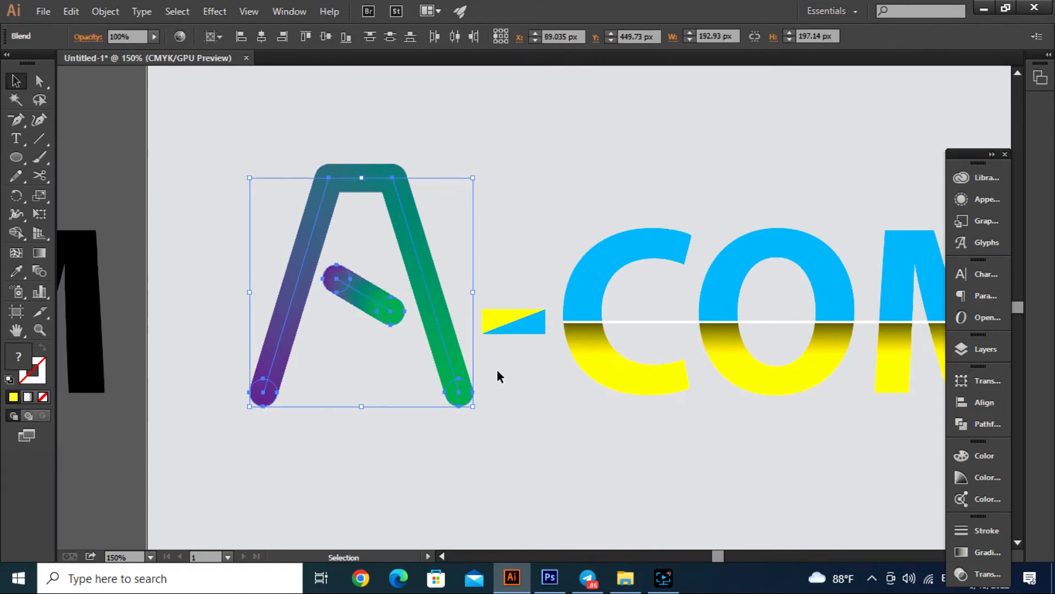
scroll(497, 368, "down", 2)
left_click(547, 258)
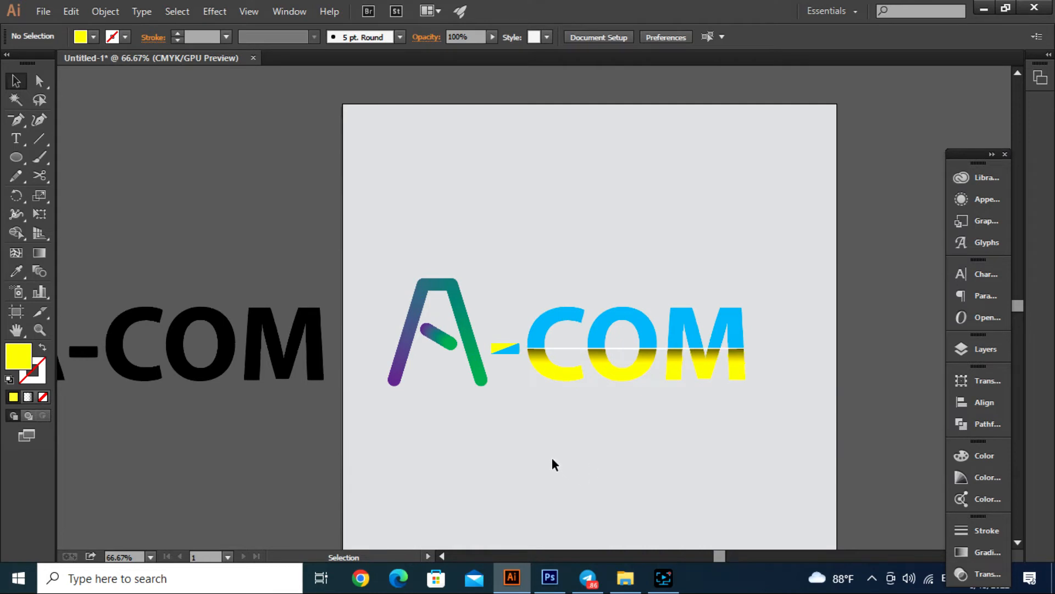
- Shift the slanted crossbar inside the blended A slightly down and deselect it
scroll(449, 390, "up", 2)
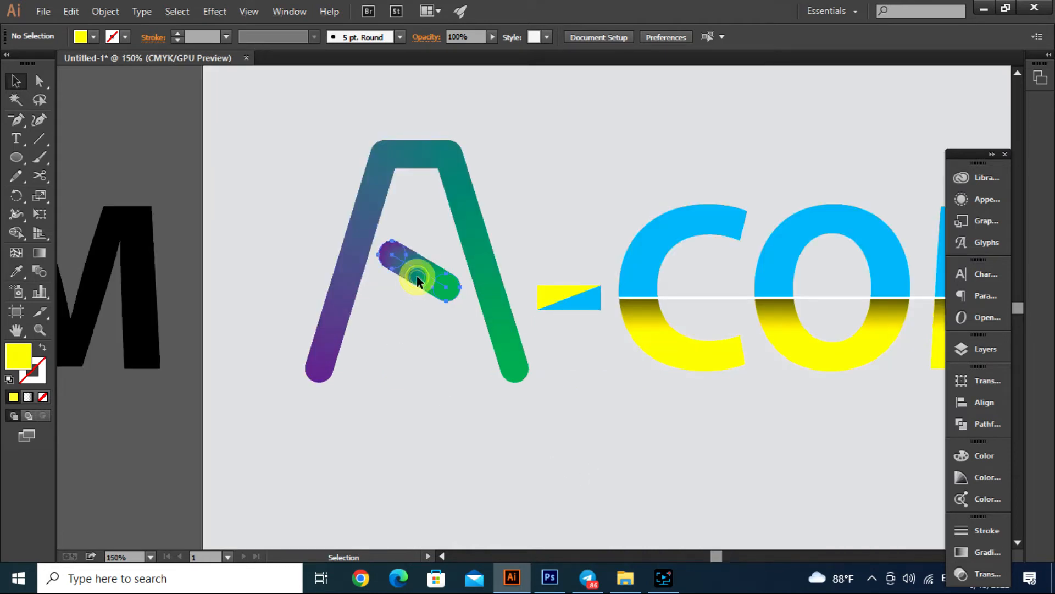
left_click_drag(417, 276, 417, 285)
left_click(443, 377)
scroll(463, 381, "down", 2)
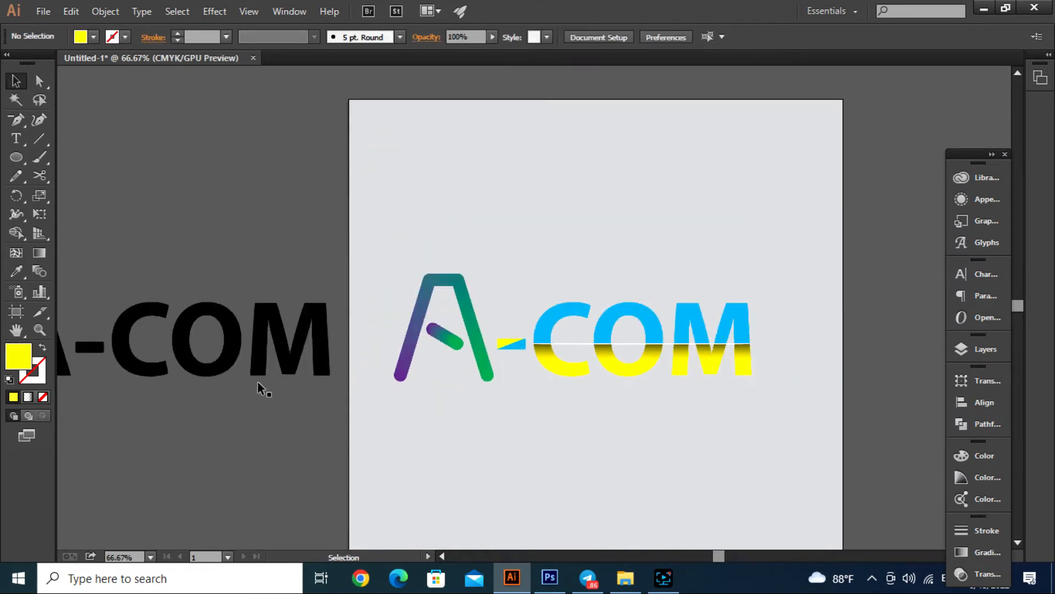
- Delete the black A-COM text outside the artboard and move the whole coloured logo right and slightly down, nearer the artboard's centre
left_click(261, 360)
key("Delete")
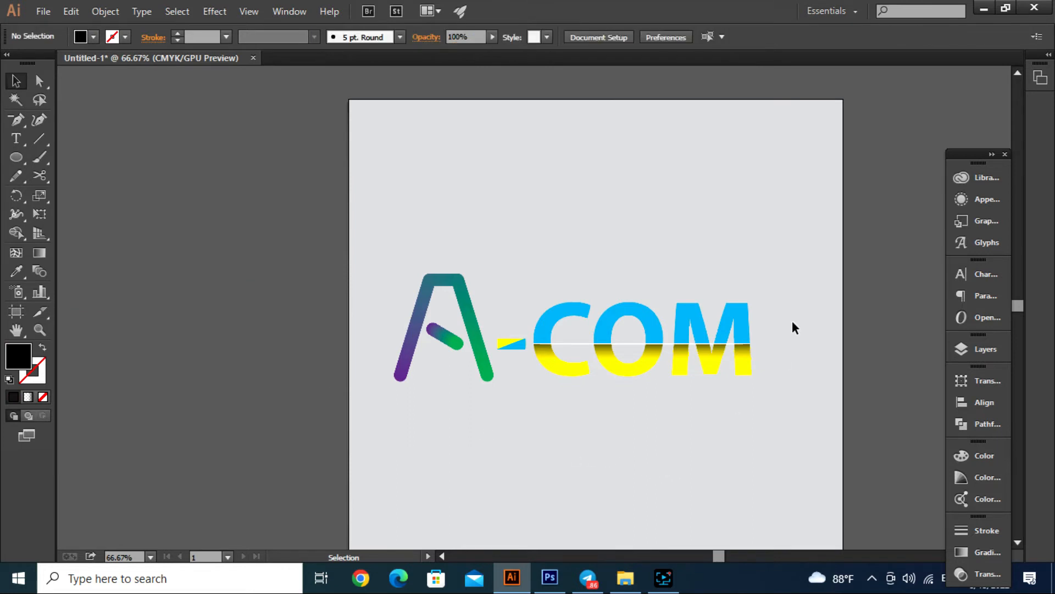
left_click_drag(782, 259, 386, 434)
left_click_drag(493, 375, 520, 389)
left_click(523, 212)
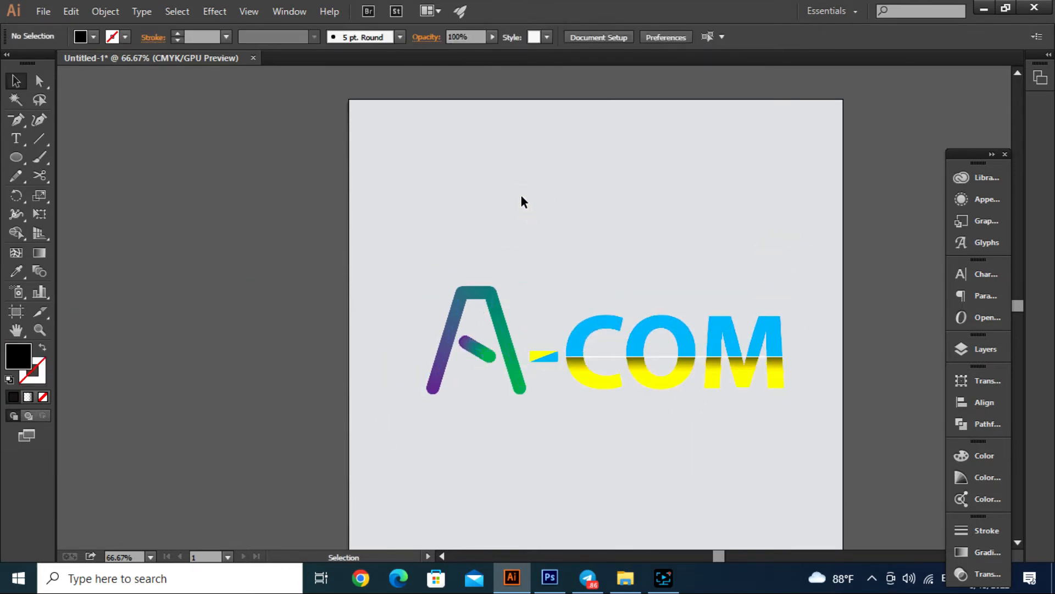
- Duplicate the blended A straight up so the copy sits just above the original A
scroll(475, 400, "up", 1)
scroll(478, 391, "up", 1)
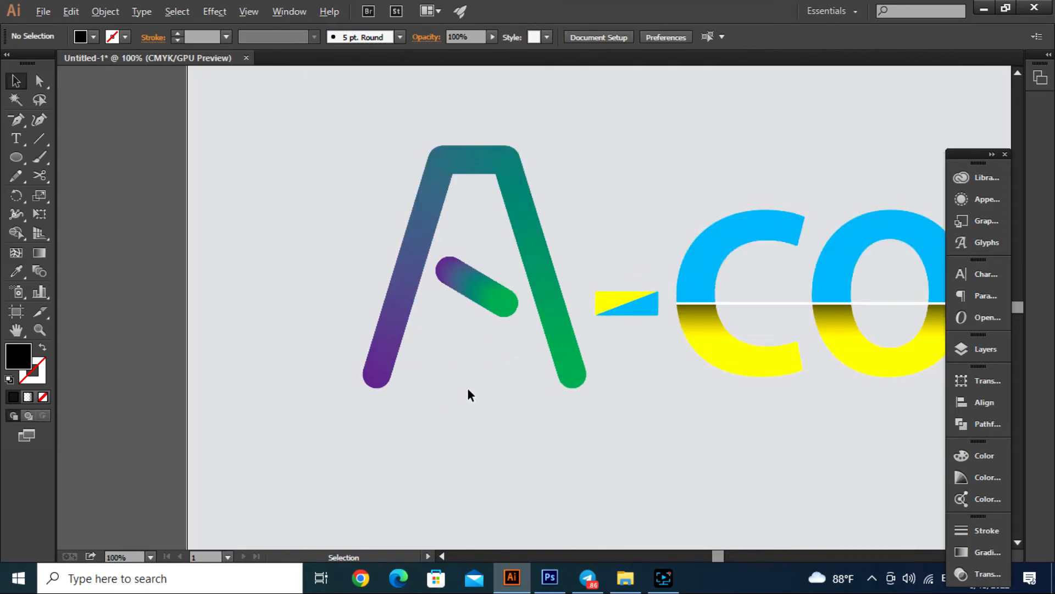
scroll(426, 391, "down", 1)
left_click_drag(371, 172, 476, 345)
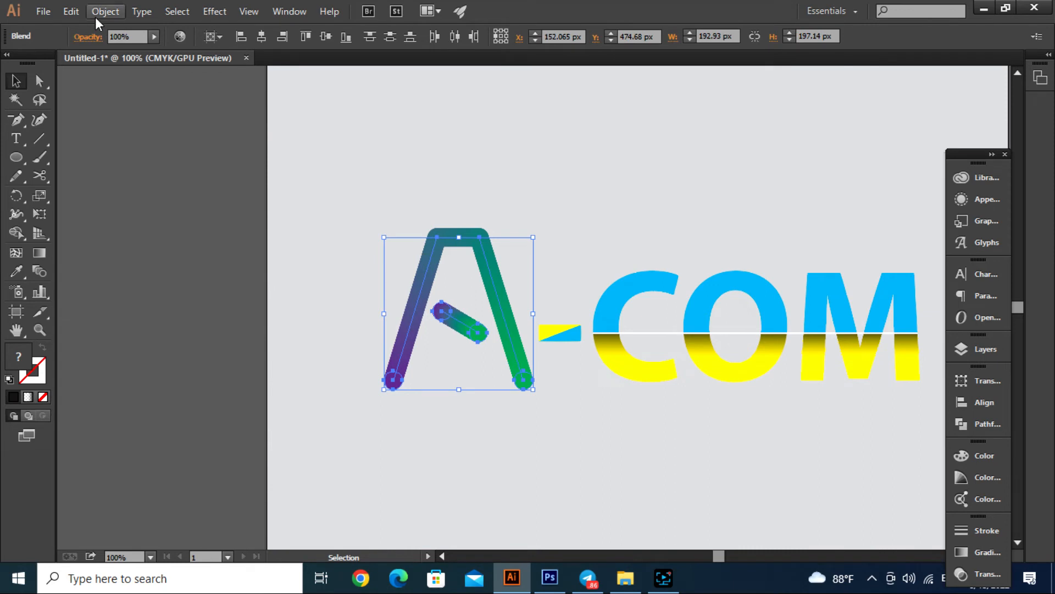
left_click_drag(452, 325, 453, 150)
scroll(544, 245, "up", 2)
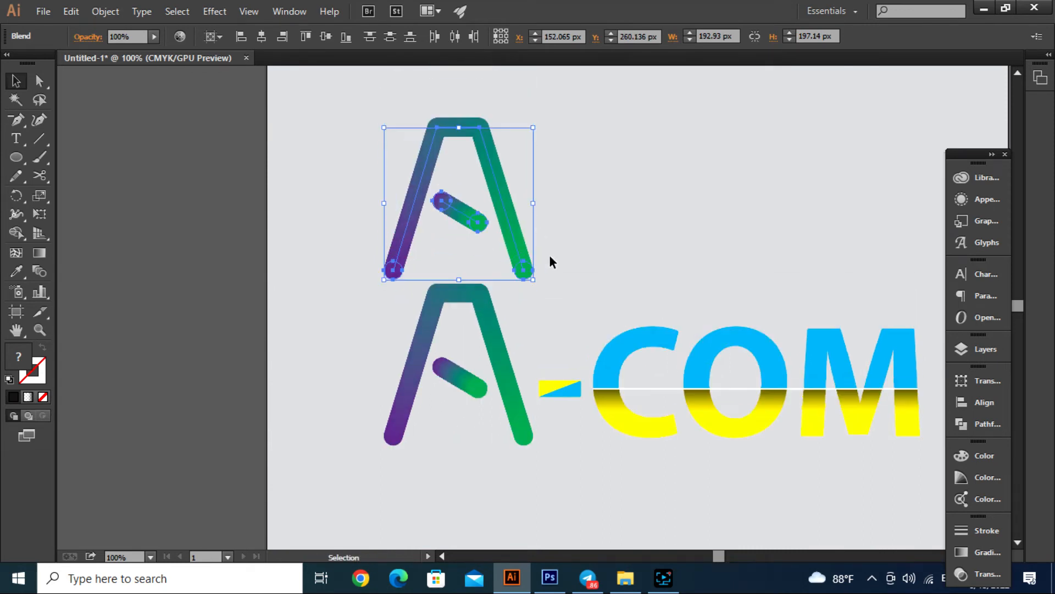
- Apply Flatten Transparency with its preset settings to the upper A copy and deselect it
left_click(105, 12)
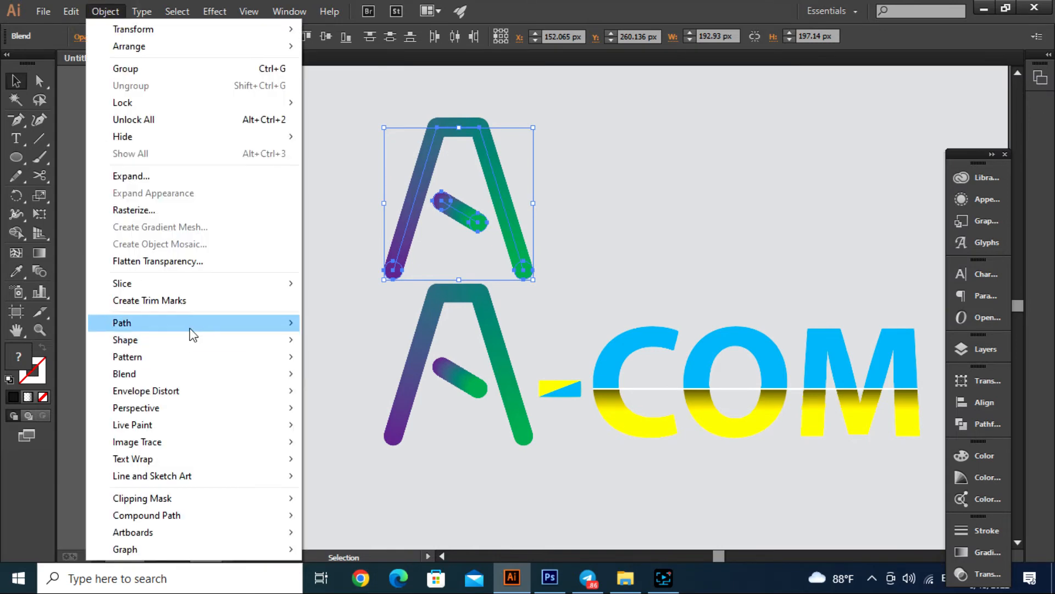
left_click(155, 261)
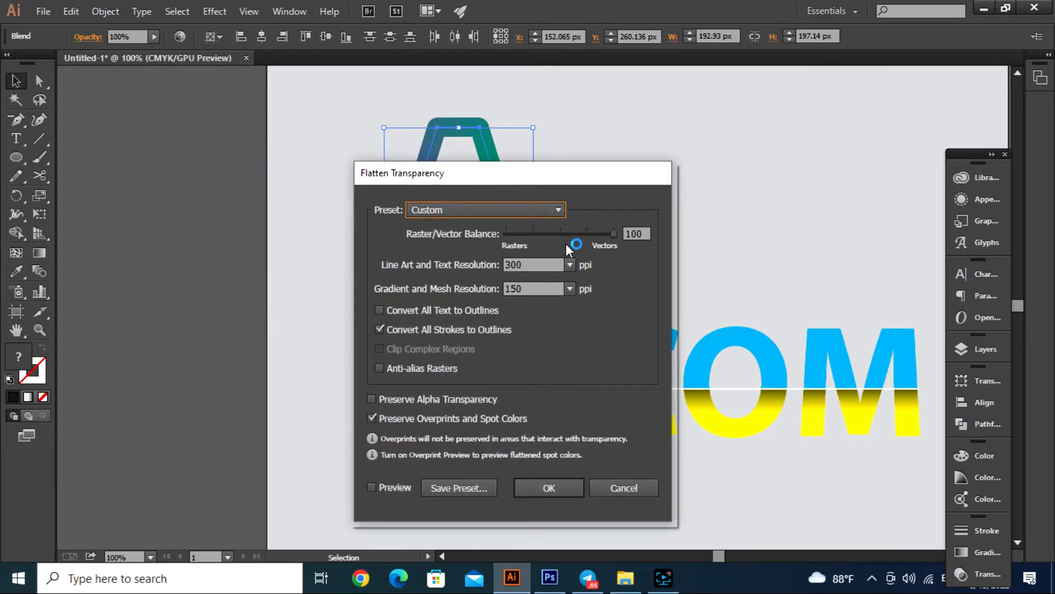
left_click(567, 490)
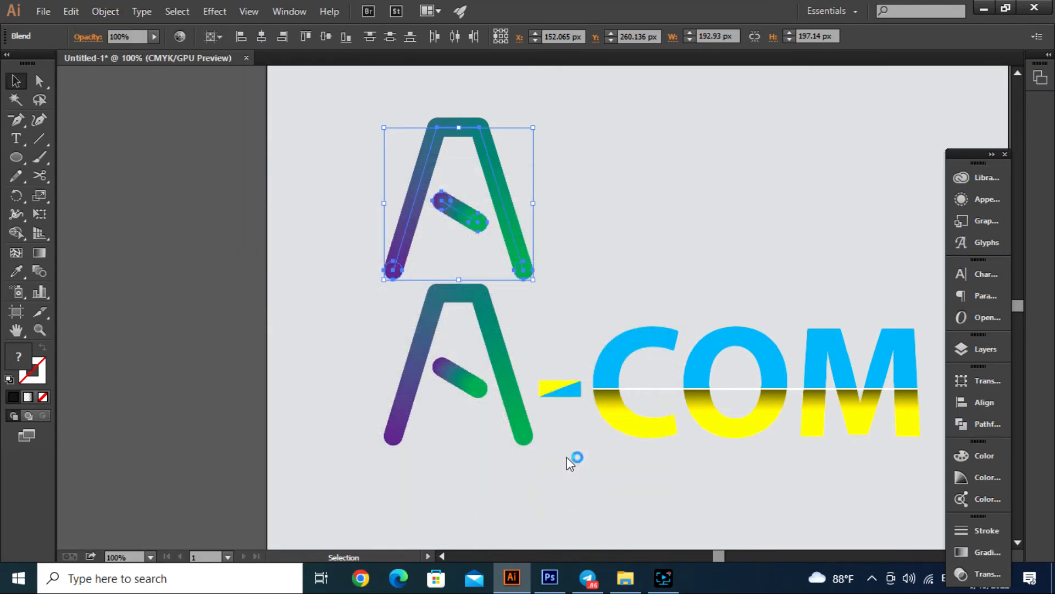
left_click(692, 167)
- Unite the pieces of the flattened upper A with the Pathfinder and deselect it
scroll(428, 147, "up", 1)
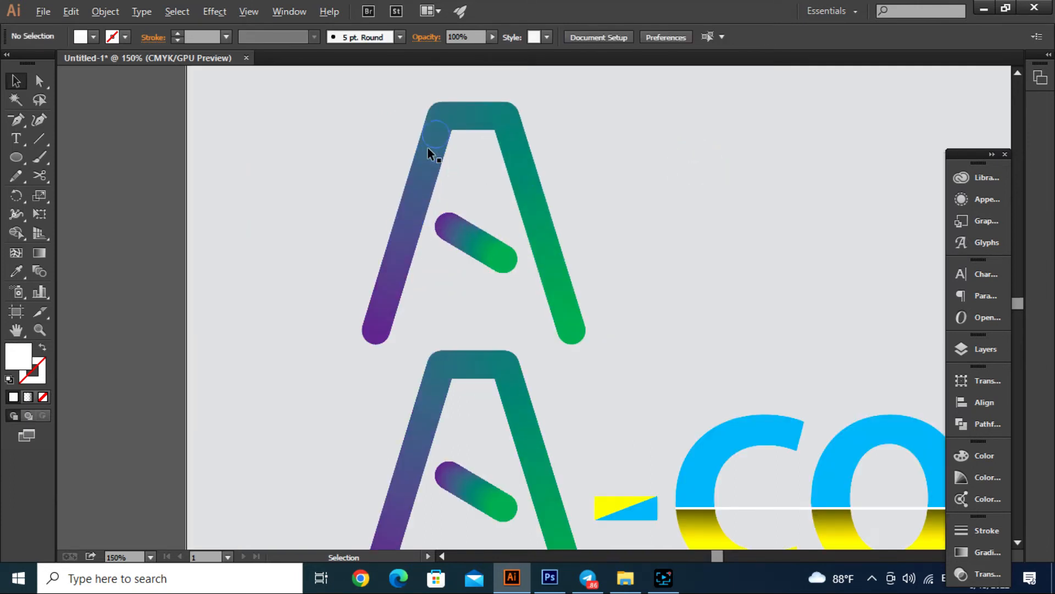
left_click(387, 233)
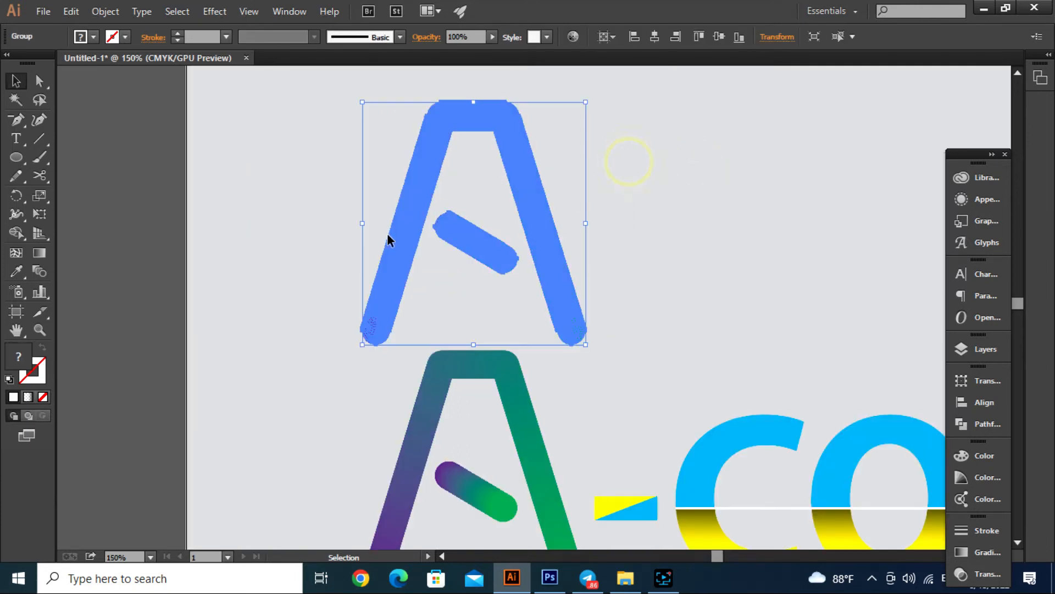
left_click(997, 424)
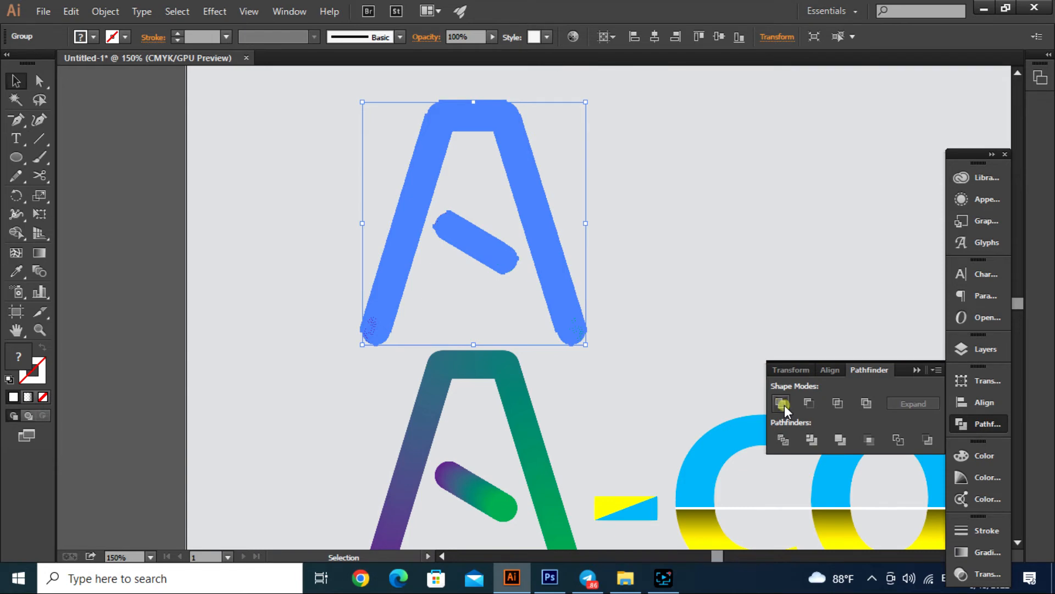
left_click(685, 263)
- Remove the fill of the united upper A and give it a black 3 pt stroke
left_click_drag(709, 165, 404, 302)
left_click(43, 398)
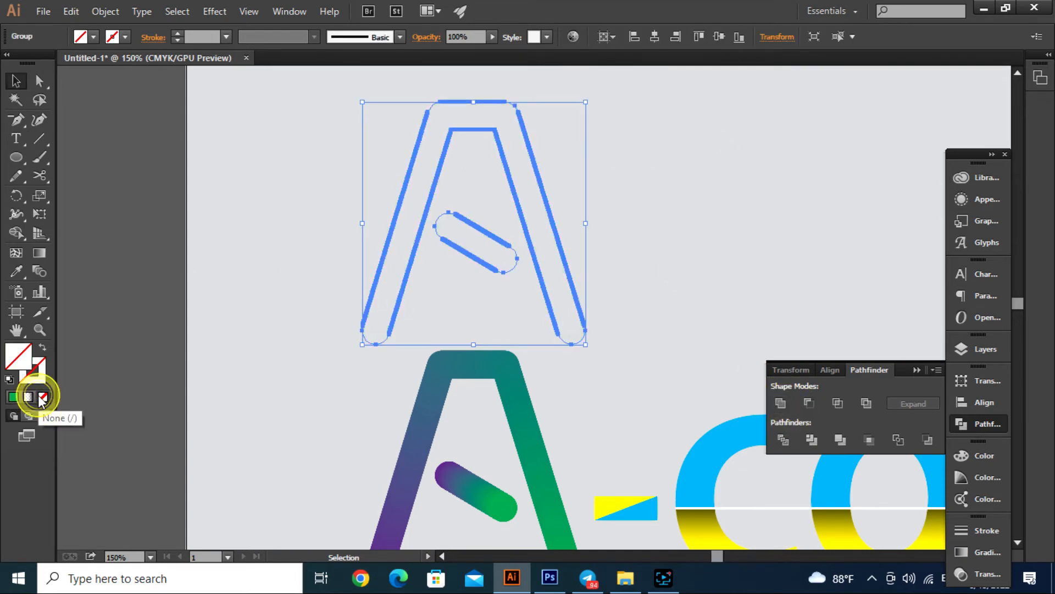
left_click(25, 363)
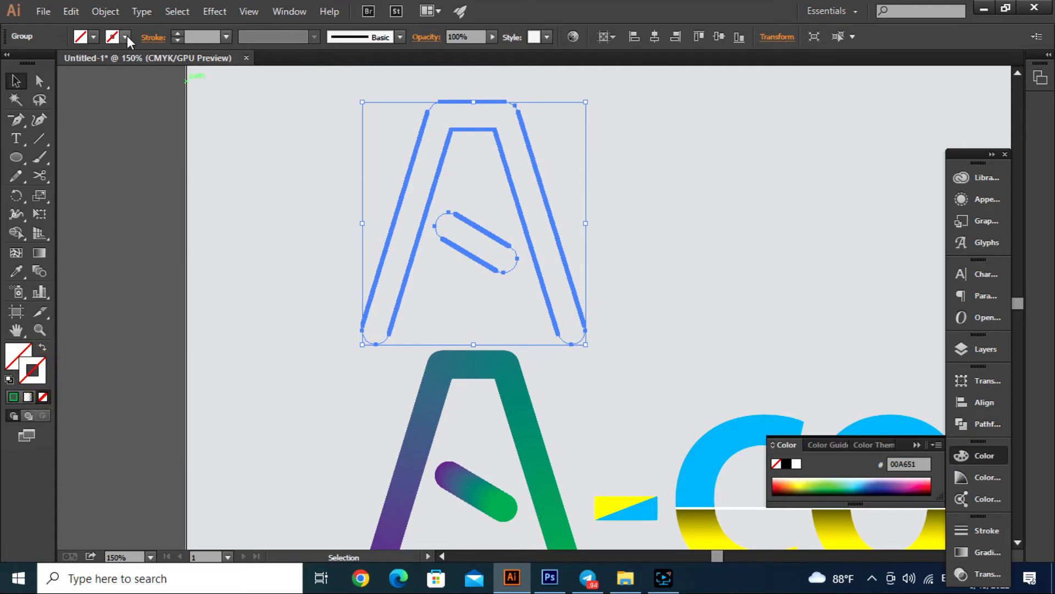
left_click(126, 37)
left_click(43, 64)
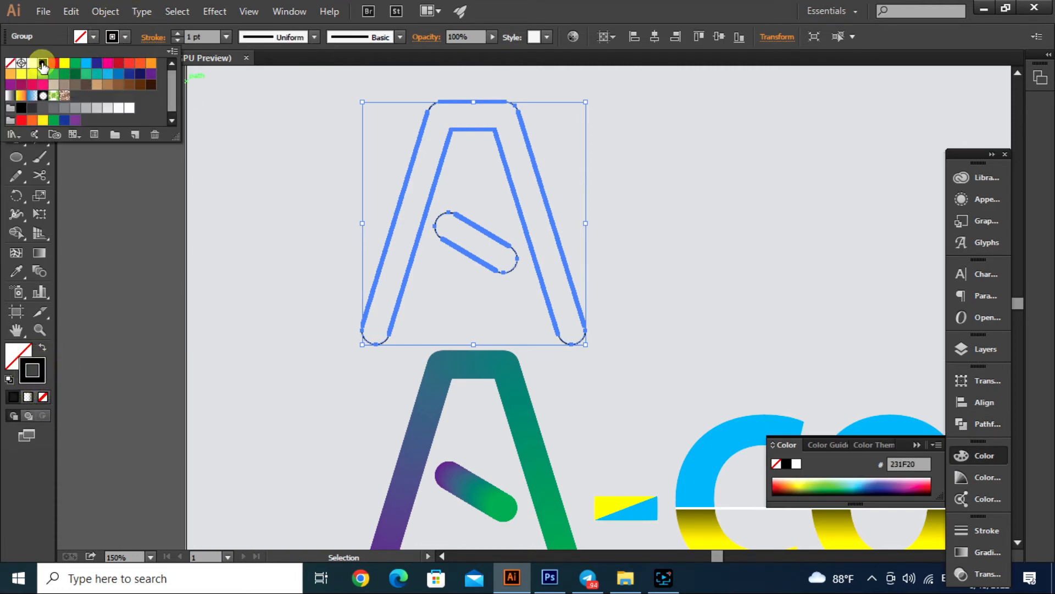
left_click(176, 32)
left_click(176, 32)
left_click(176, 32)
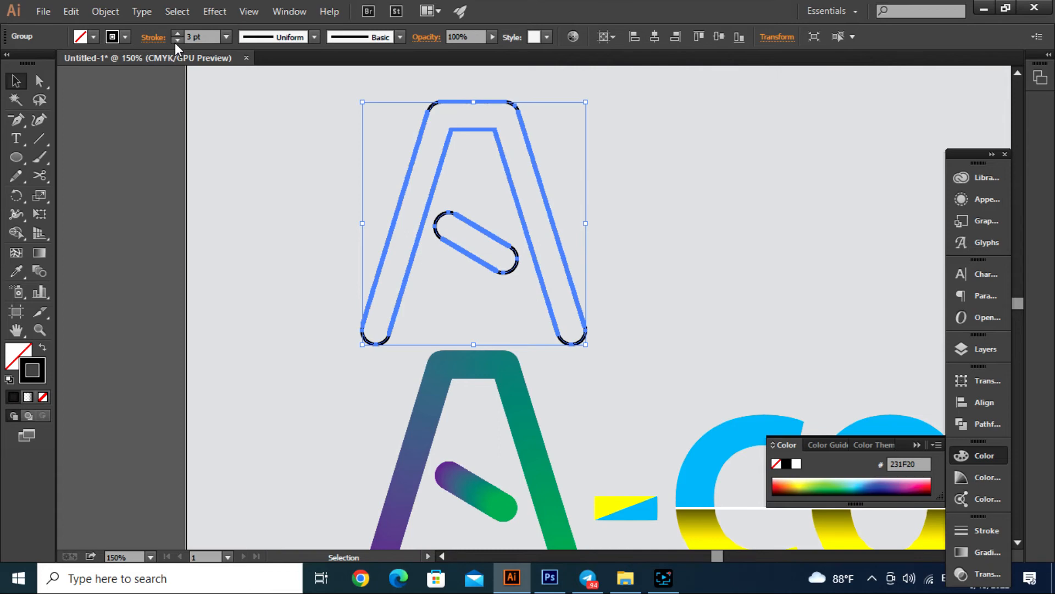
- Try aligning the outlined A's stroke to the inside, and undo the alignment
left_click(153, 37)
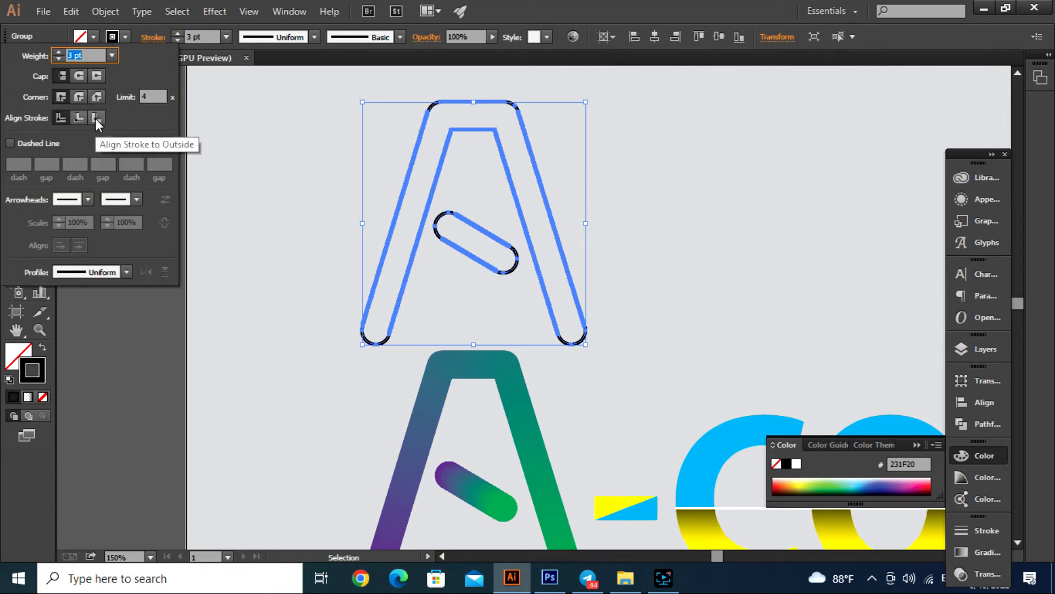
left_click(77, 117)
left_click(304, 177)
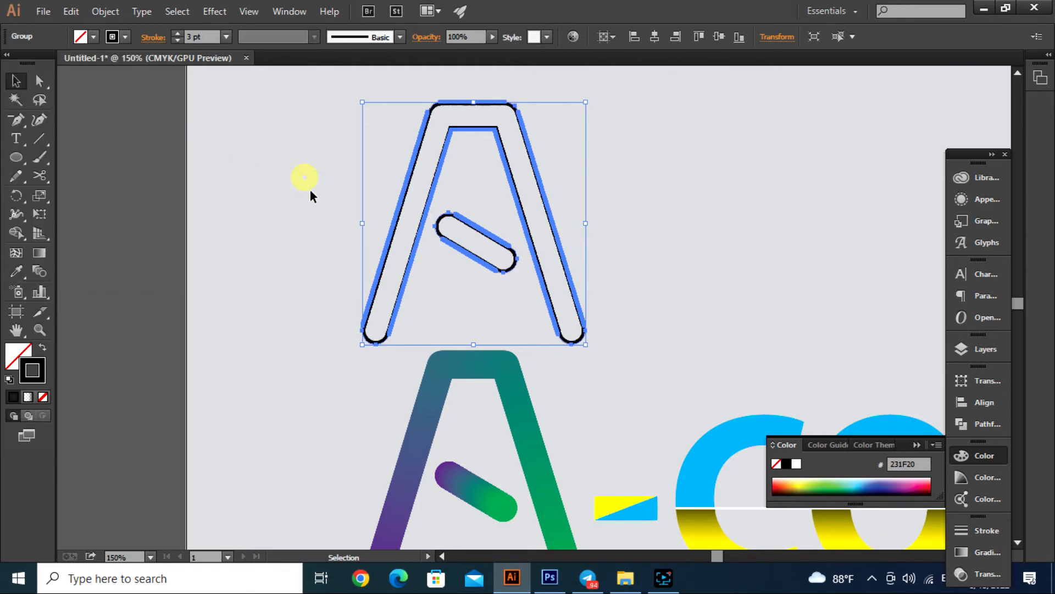
left_click(325, 172)
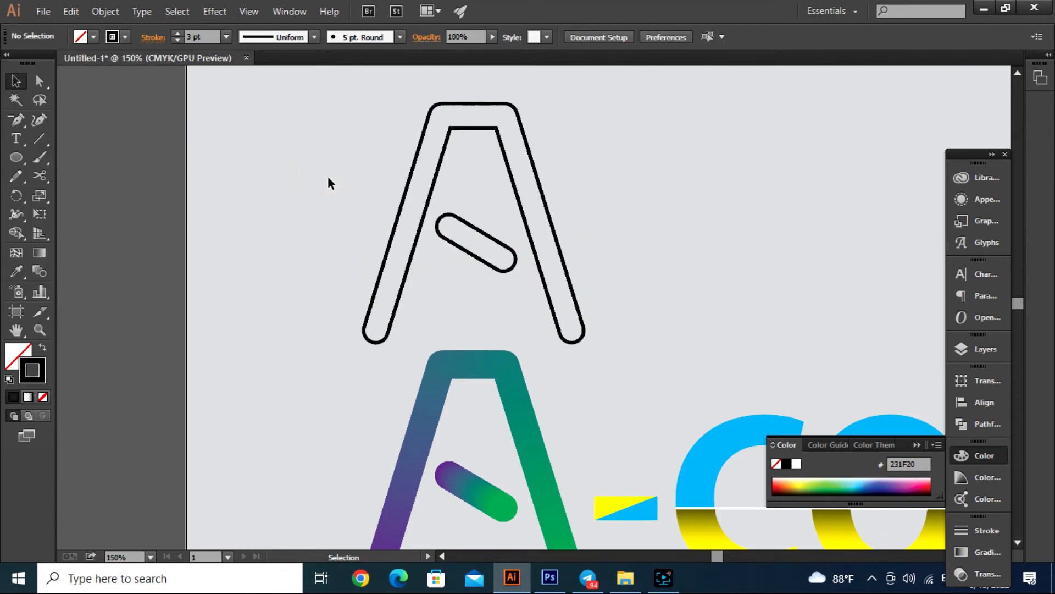
key("ctrl+z")
left_click(309, 152)
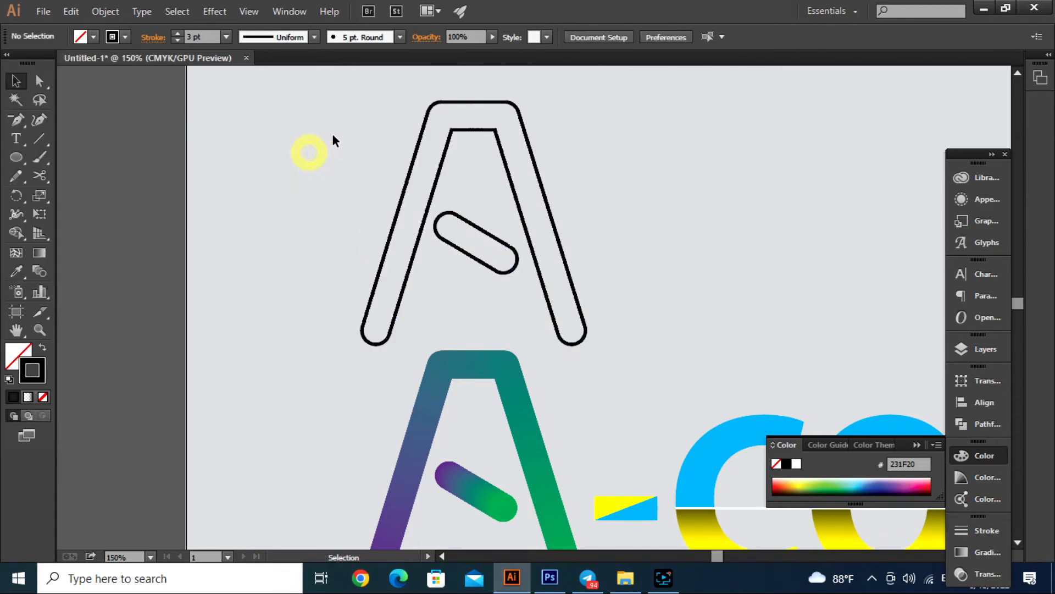
- Duplicate the outlined A horizontally, placing the copy about 238 px to the right
mouse_move(320, 114)
left_mouse_down()
mouse_move(587, 255)
mouse_move(592, 273)
left_mouse_up()
scroll(456, 220, "down", 3)
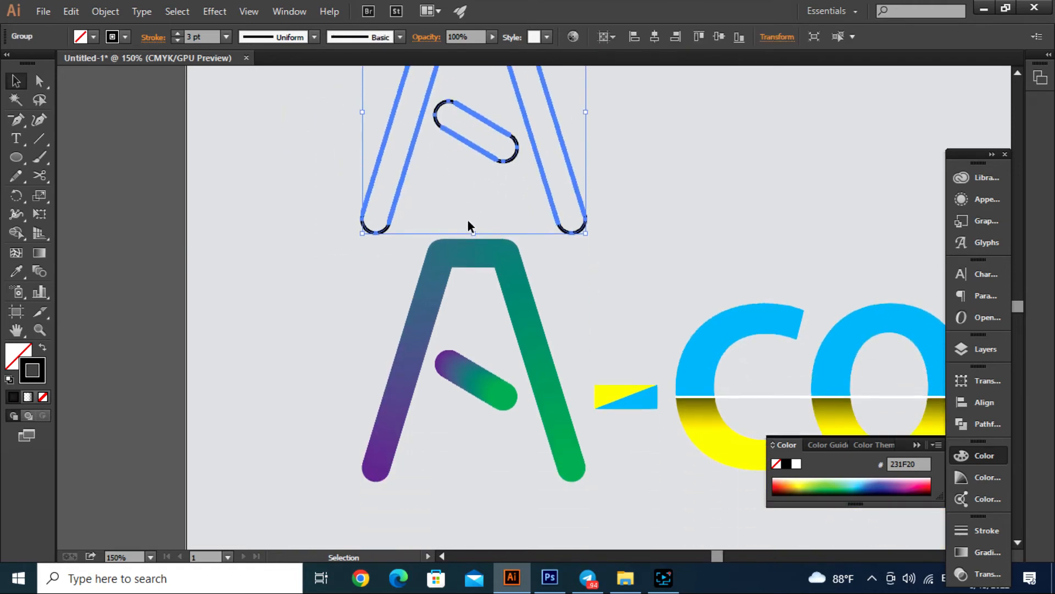
scroll(467, 219, "up", 2)
left_click_drag(503, 242, 779, 261)
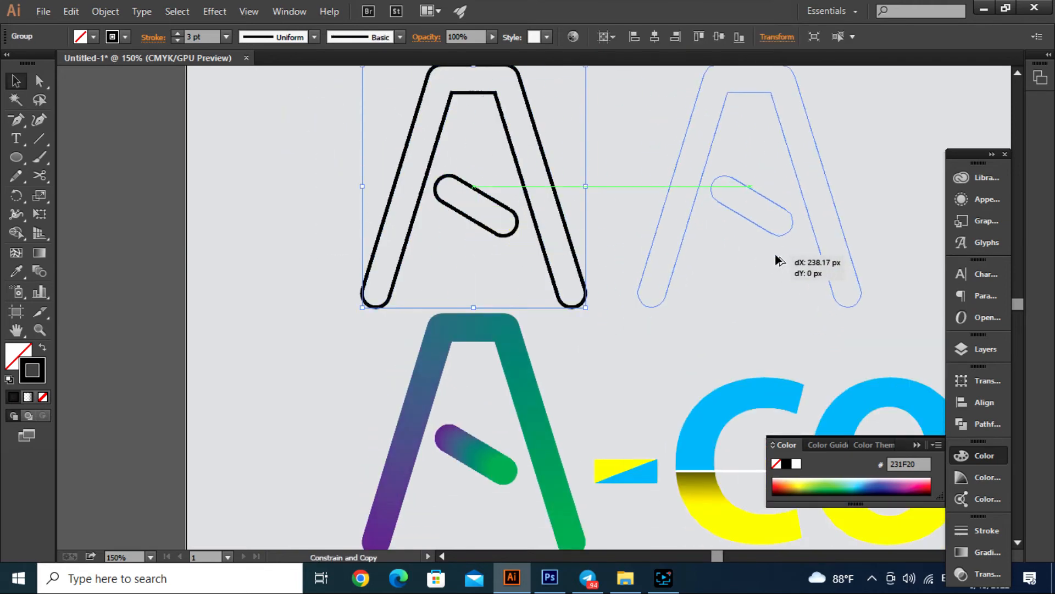
left_click_drag(651, 250, 651, 250)
- Align the stroke of the original outlined A, directly above the blended A, to the inside and deselect it
left_click_drag(342, 153, 512, 234)
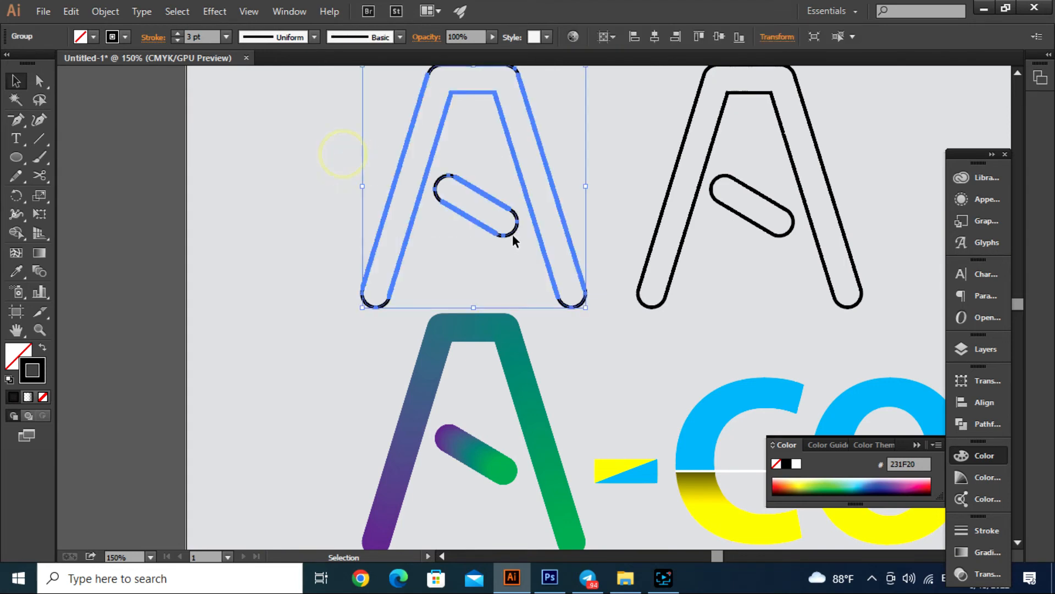
left_click(154, 39)
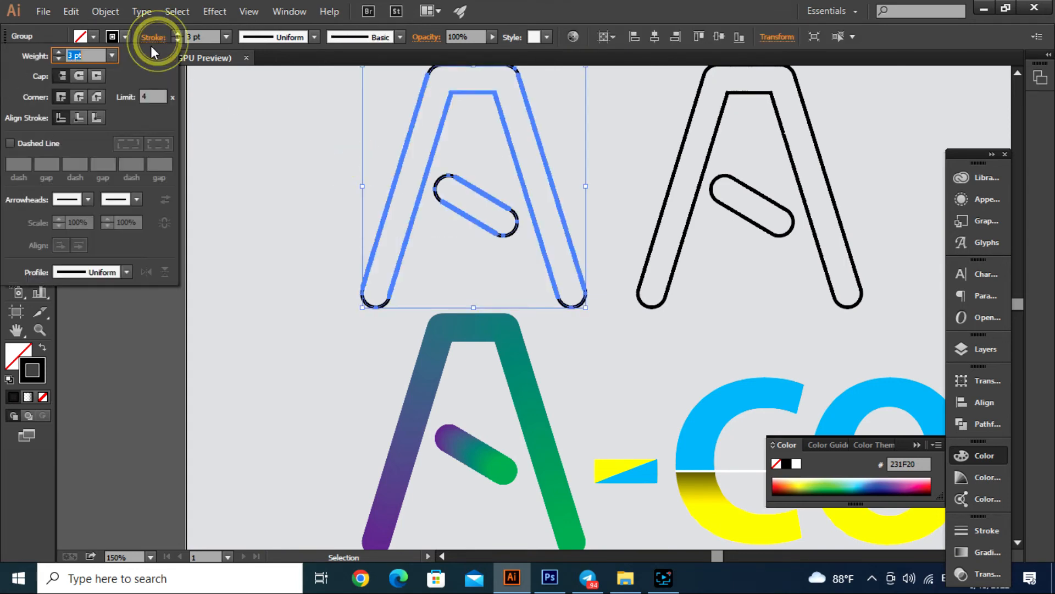
left_click(80, 117)
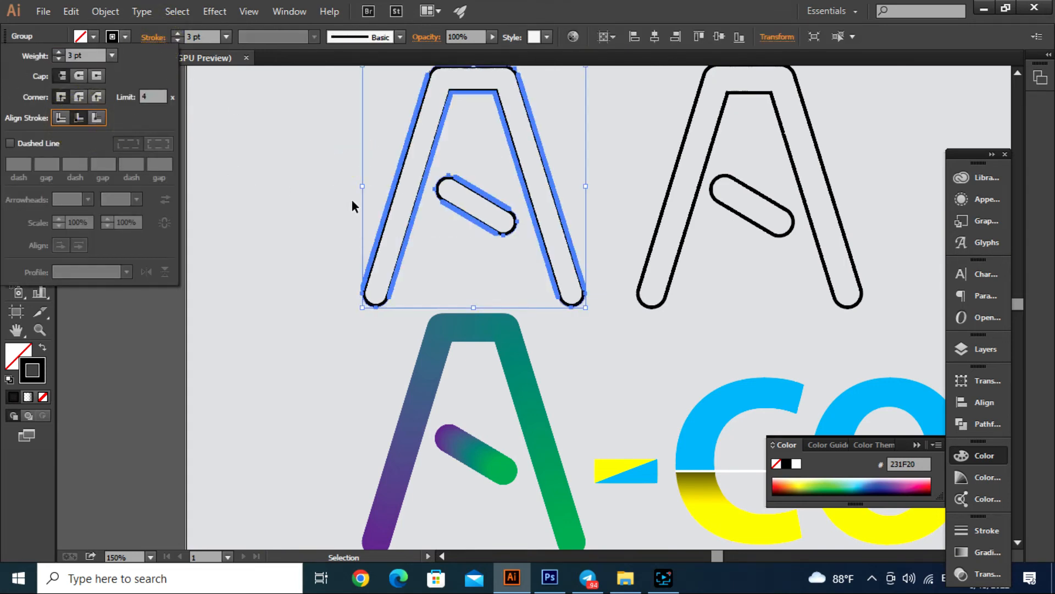
left_click(311, 189)
left_click(293, 148)
- Move the inside-stroked outline A down so it lies exactly over the blended A
left_click_drag(311, 134, 506, 220)
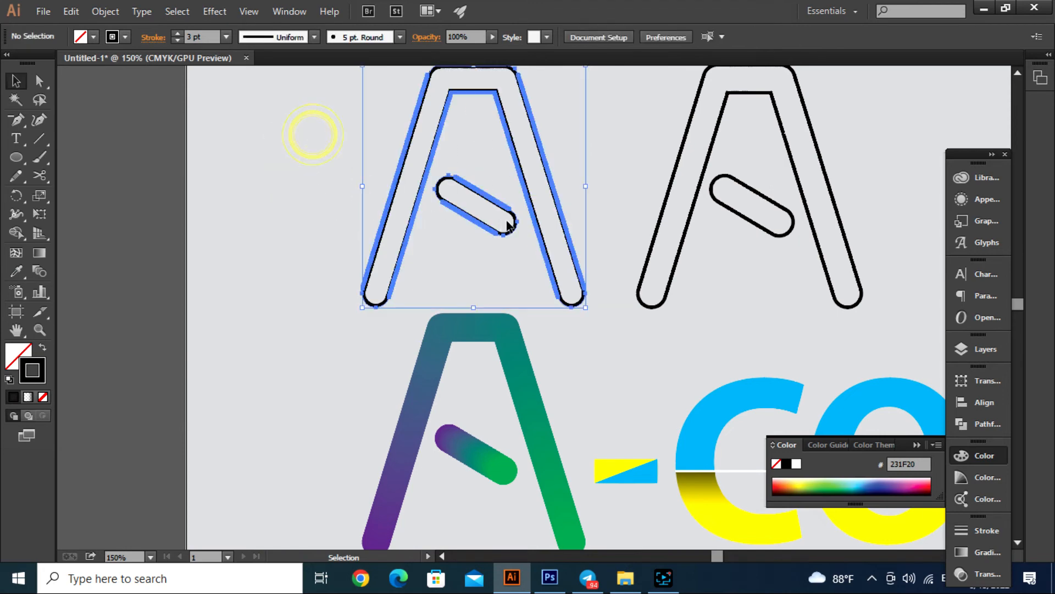
scroll(461, 202, "down", 1)
left_click_drag(503, 134, 513, 295)
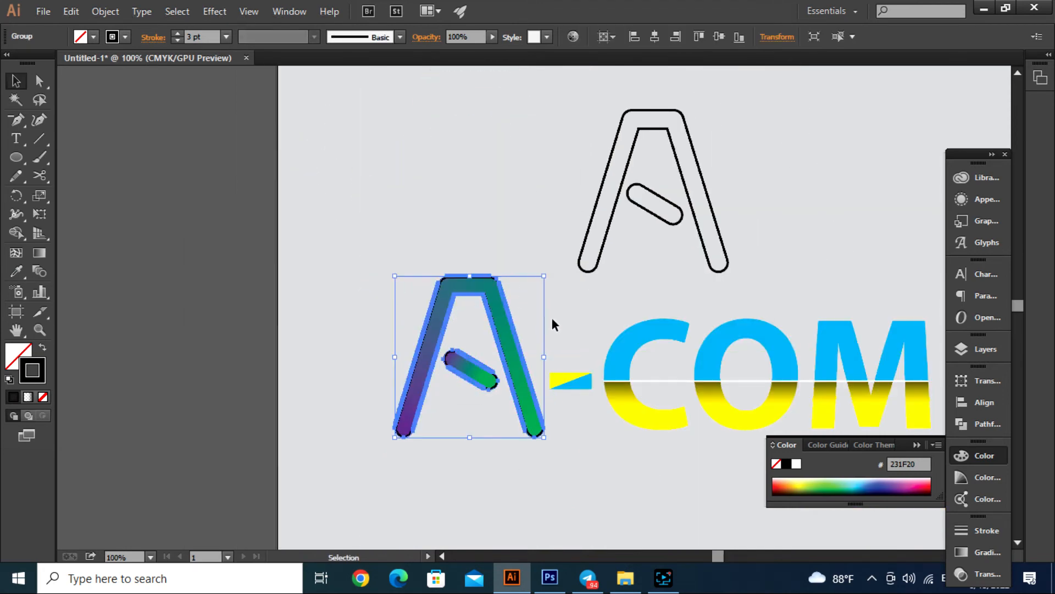
- Set the overlaid outline A's opacity to 80% and its blending mode to Multiply
scroll(487, 318, "up", 2)
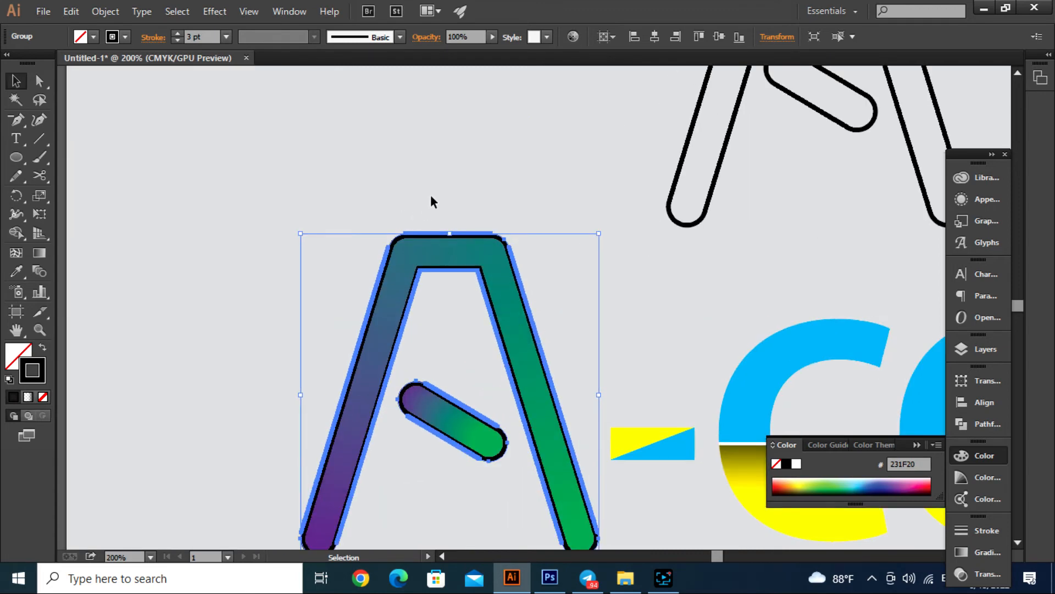
left_click(492, 39)
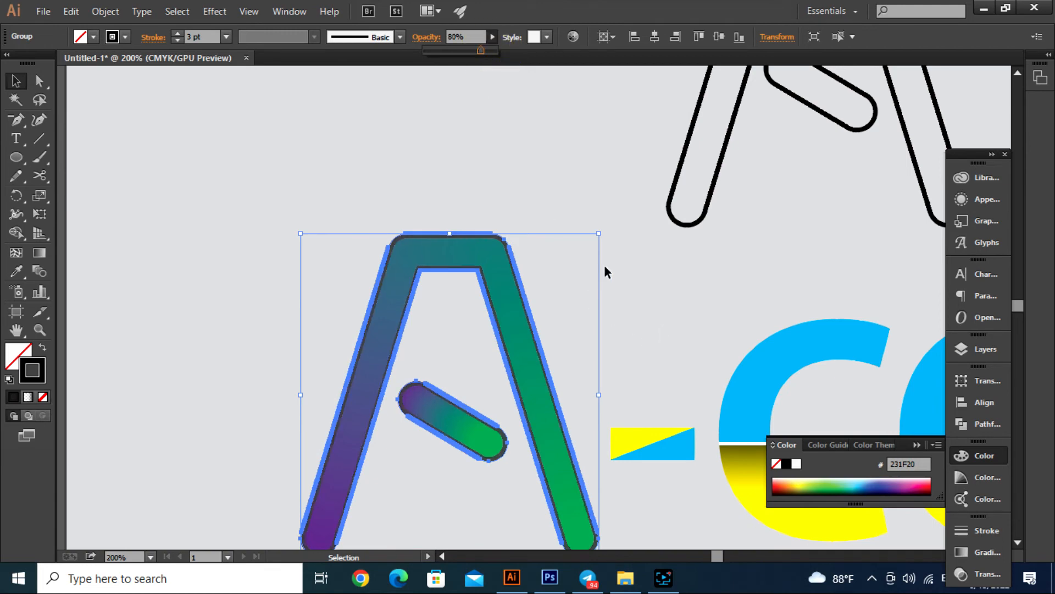
left_click(984, 573)
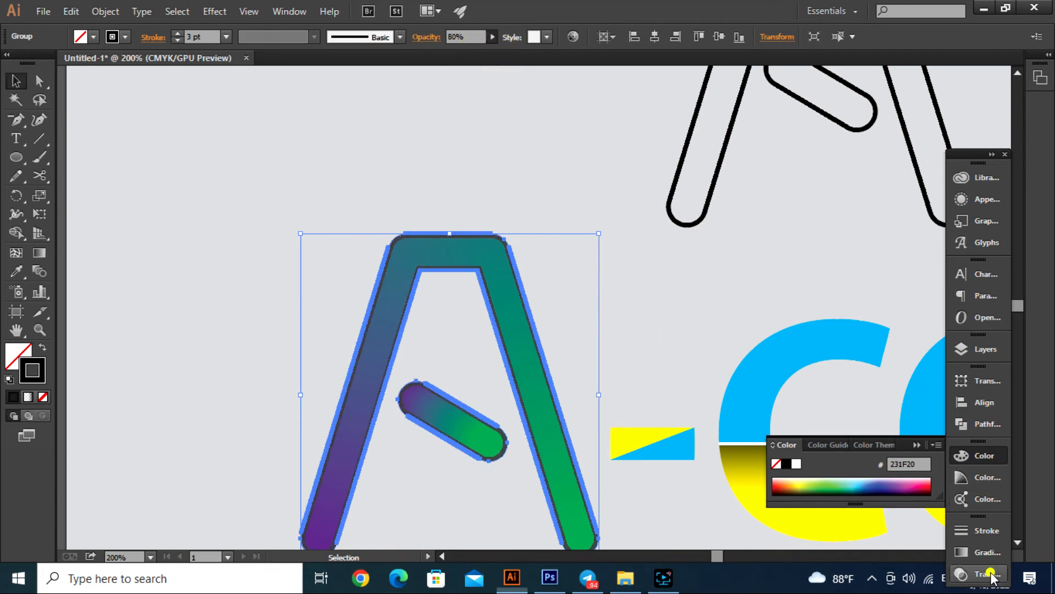
left_click(836, 487)
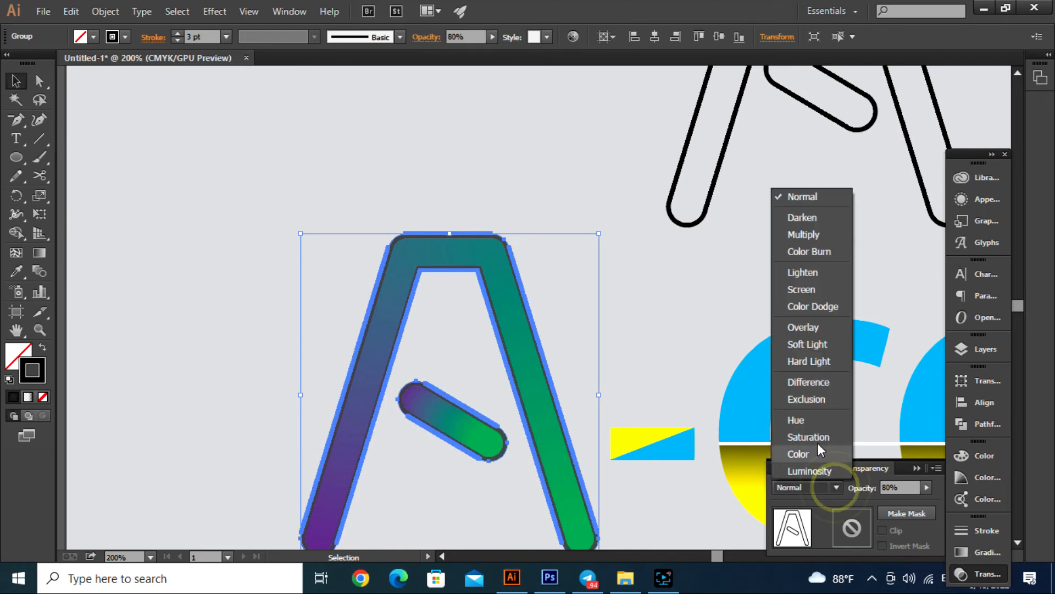
left_click(800, 236)
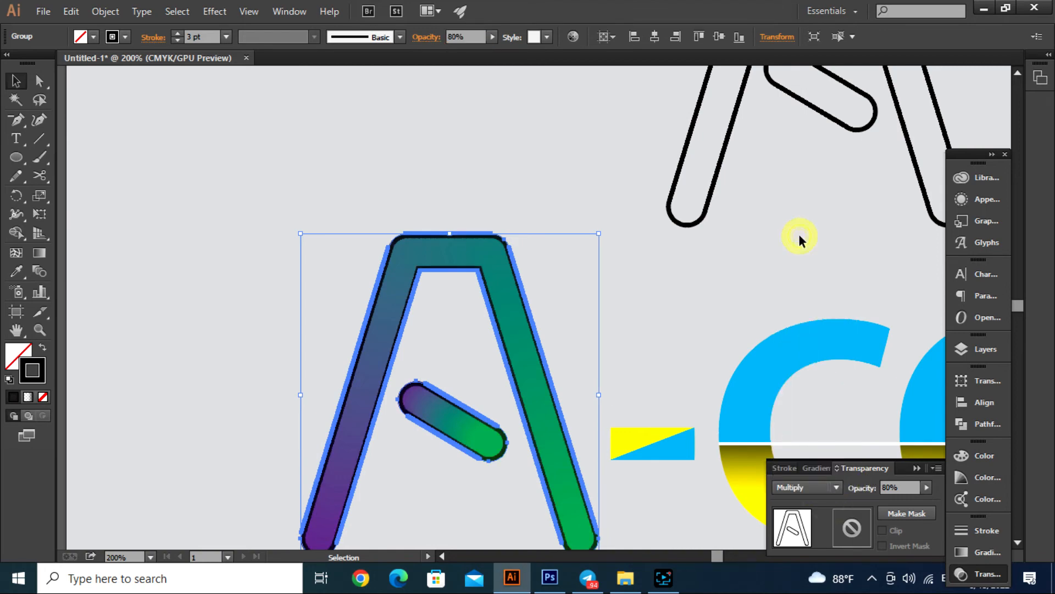
- Move the remaining outlined A over the blended A, offset slightly up and to the left of it
left_click(518, 192)
scroll(518, 266, "down", 2)
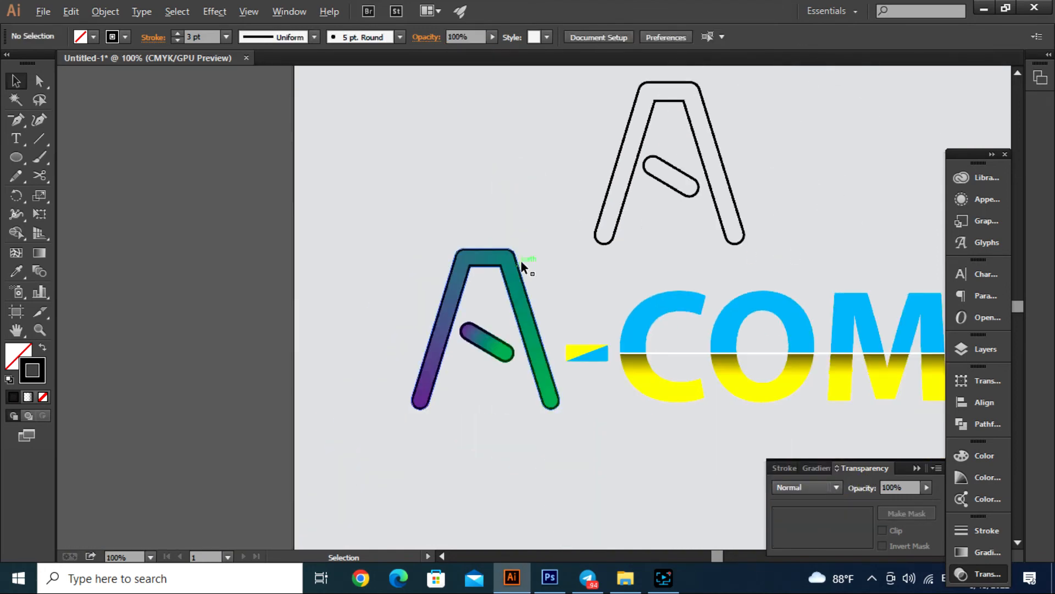
left_click_drag(564, 122, 739, 202)
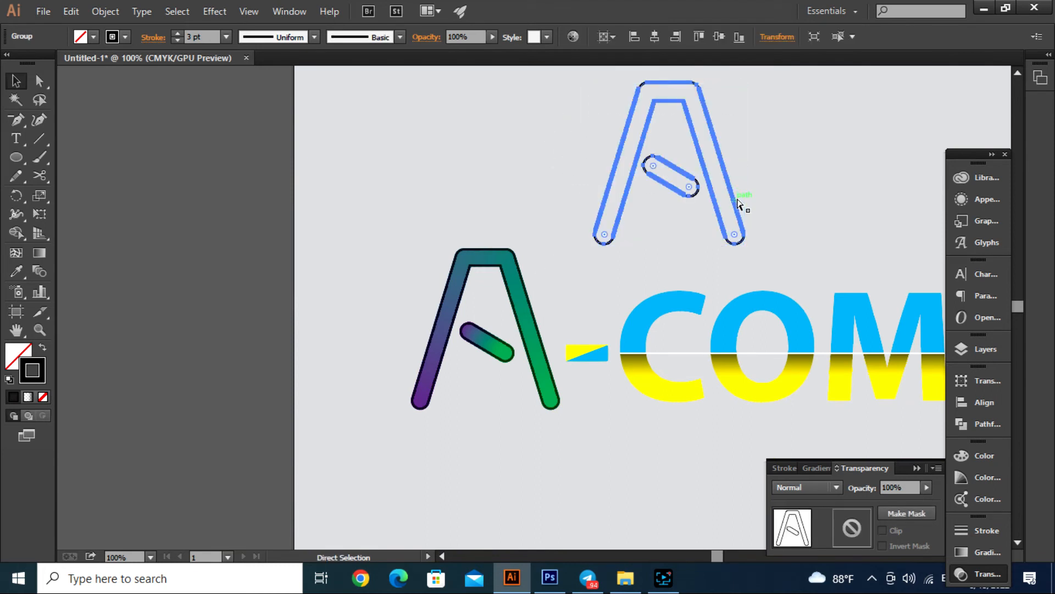
left_click_drag(673, 187, 486, 355)
scroll(443, 234, "up", 2)
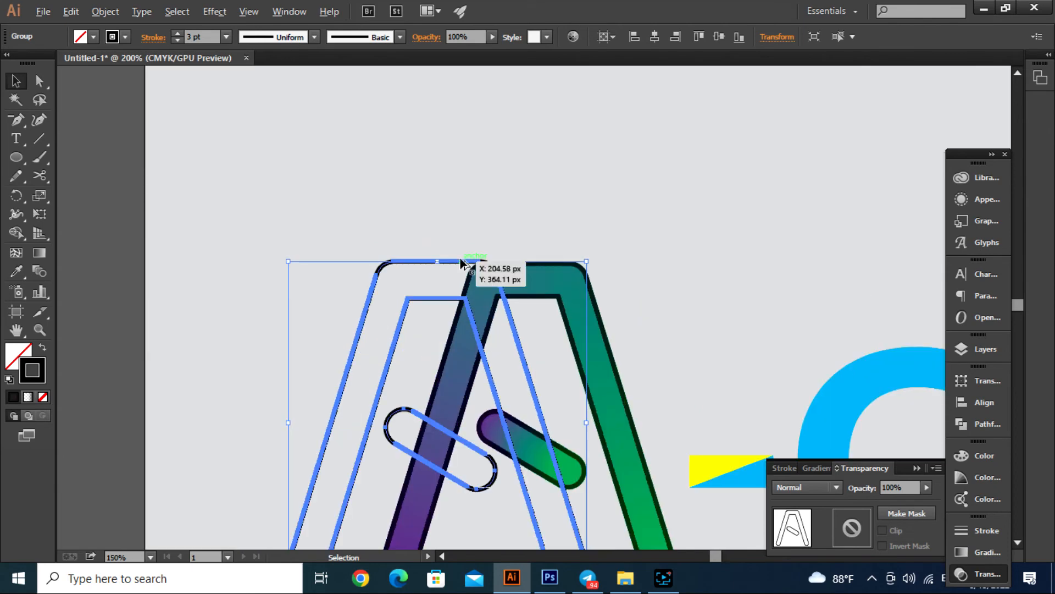
scroll(464, 260, "up", 3)
left_click_drag(459, 267, 701, 232)
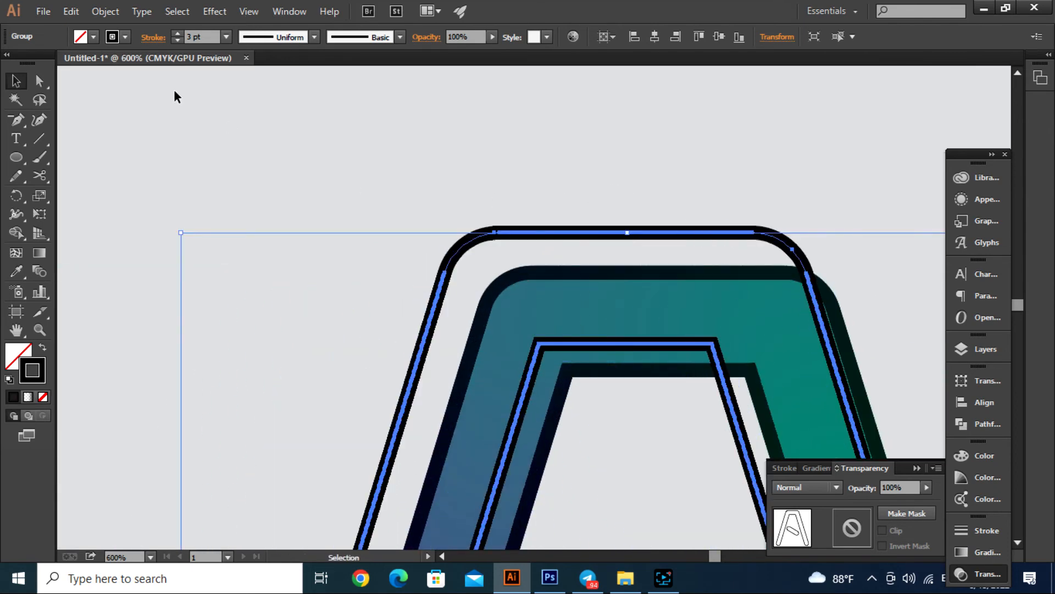
- Change the offset outline A's stroke colour to white and deselect it
left_click(125, 37)
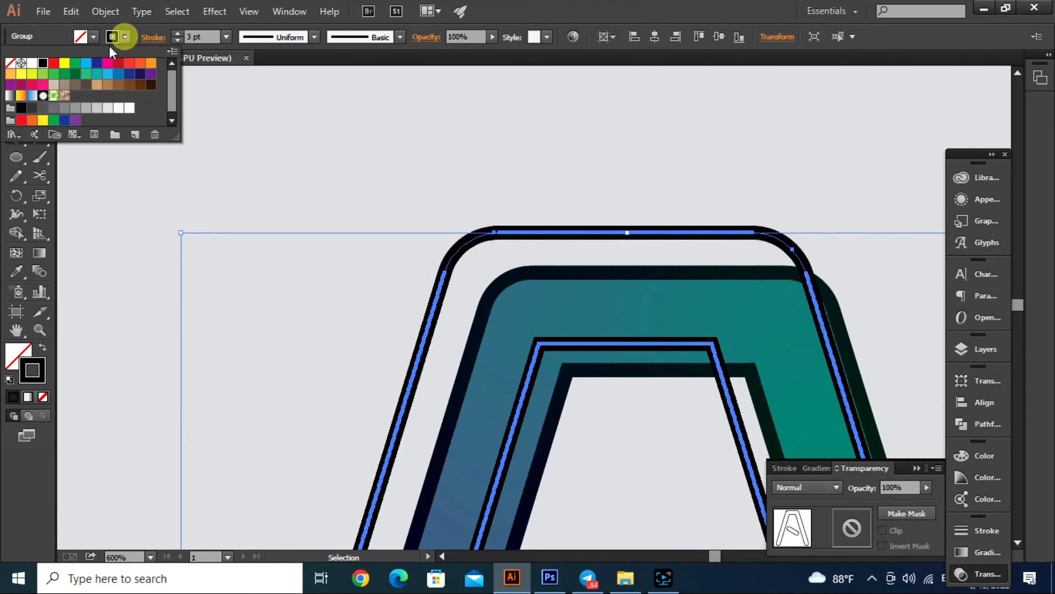
left_click(33, 66)
left_click(365, 177)
left_click(365, 177)
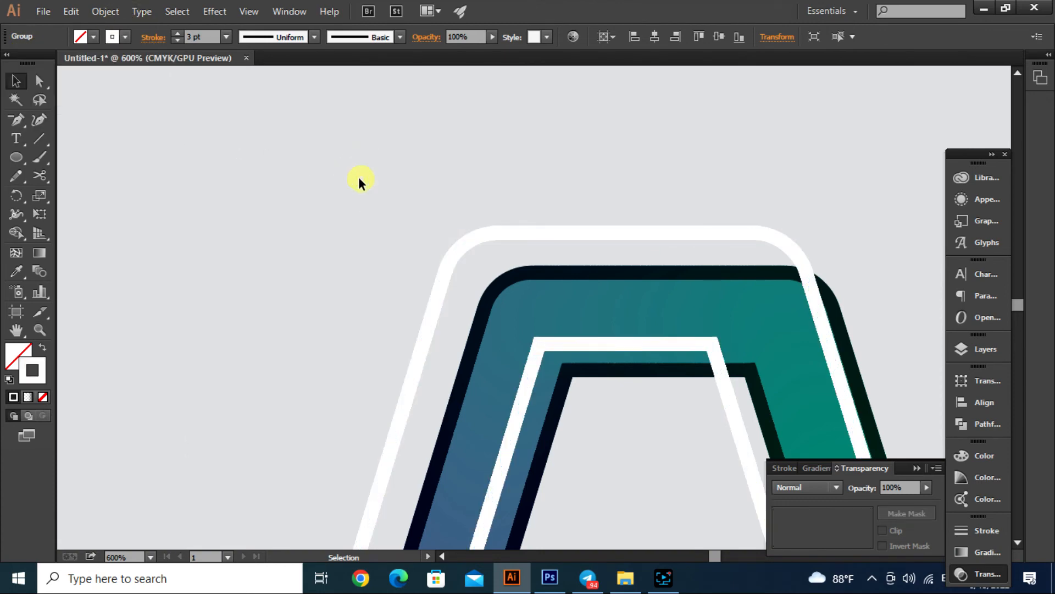
- Shift the white outline A slightly down so it sits closer to the blended A's upper edge, and deselect it
scroll(315, 196, "down", 4)
scroll(422, 266, "up", 2)
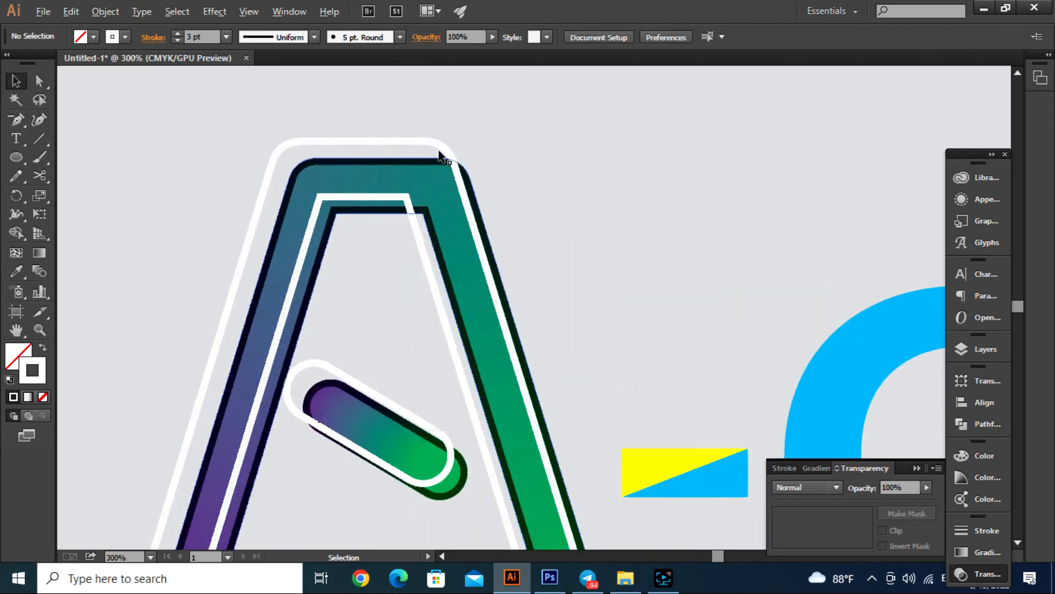
left_click_drag(422, 141, 424, 157)
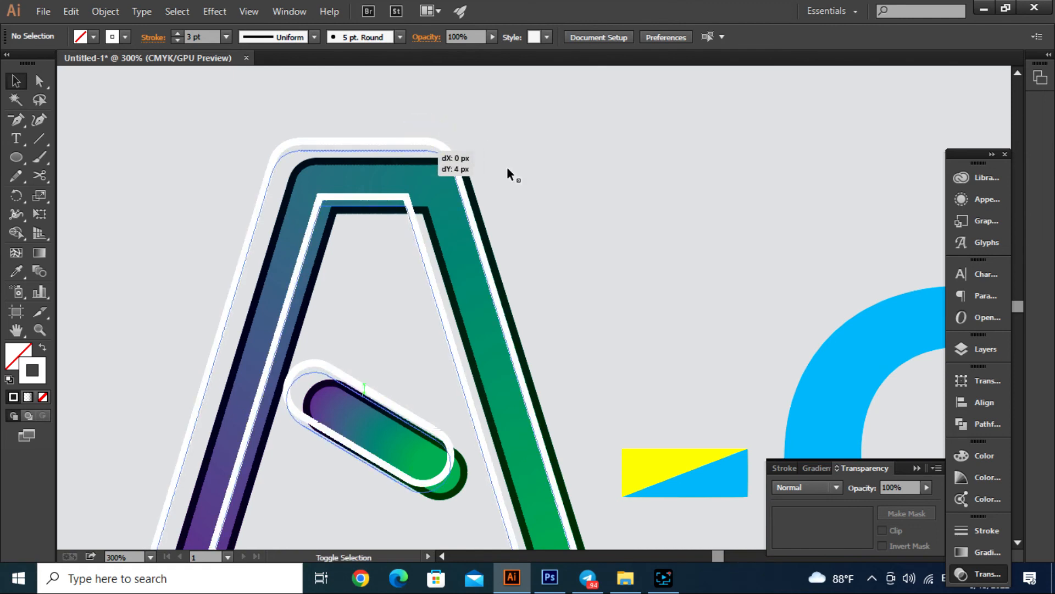
left_click(656, 206)
scroll(654, 206, "down", 2)
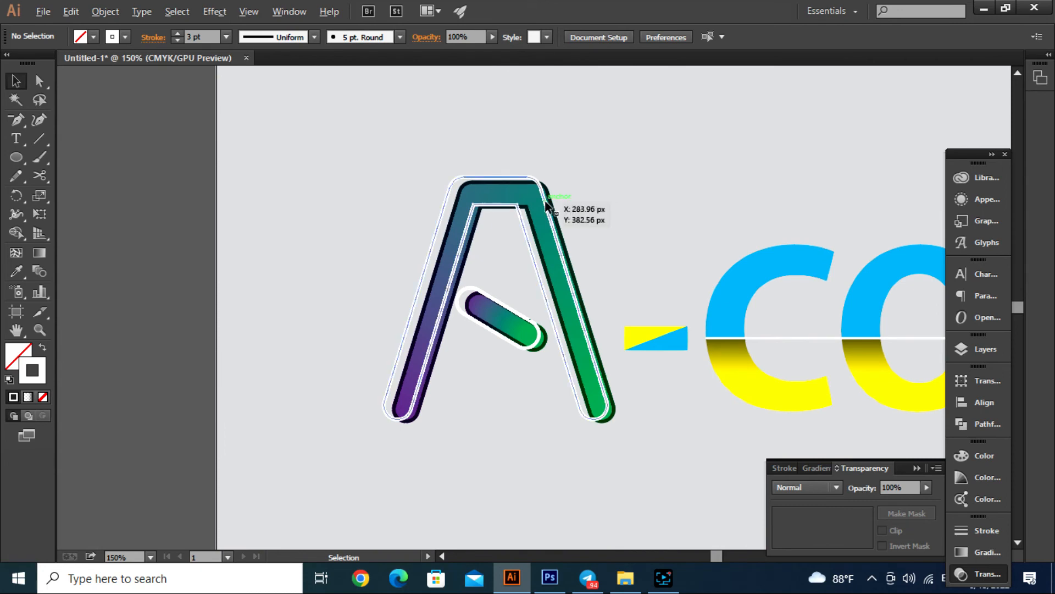
scroll(548, 205, "up", 2)
left_click(515, 178)
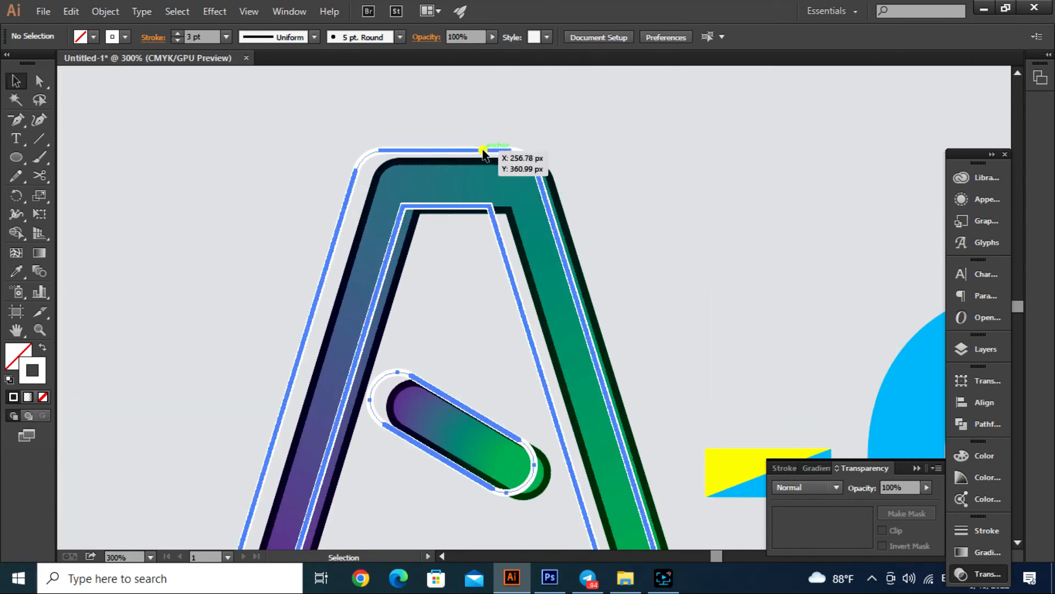
left_click(651, 158)
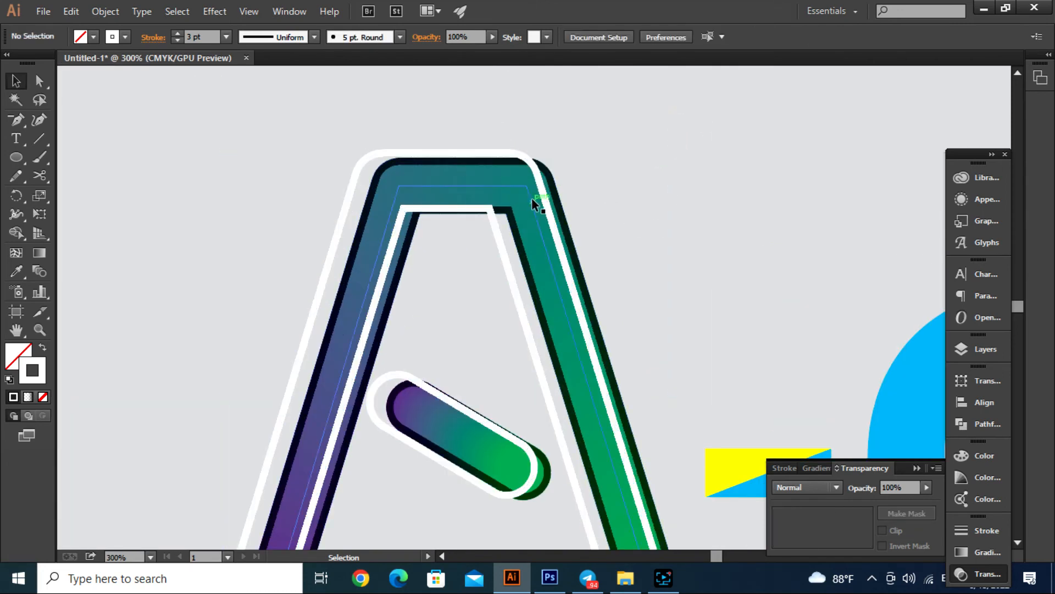
- Examine the A's layered outlines up close and the complete A-COM lettering on the artboard
scroll(532, 197, "down", 3)
left_click_drag(756, 416, 559, 421)
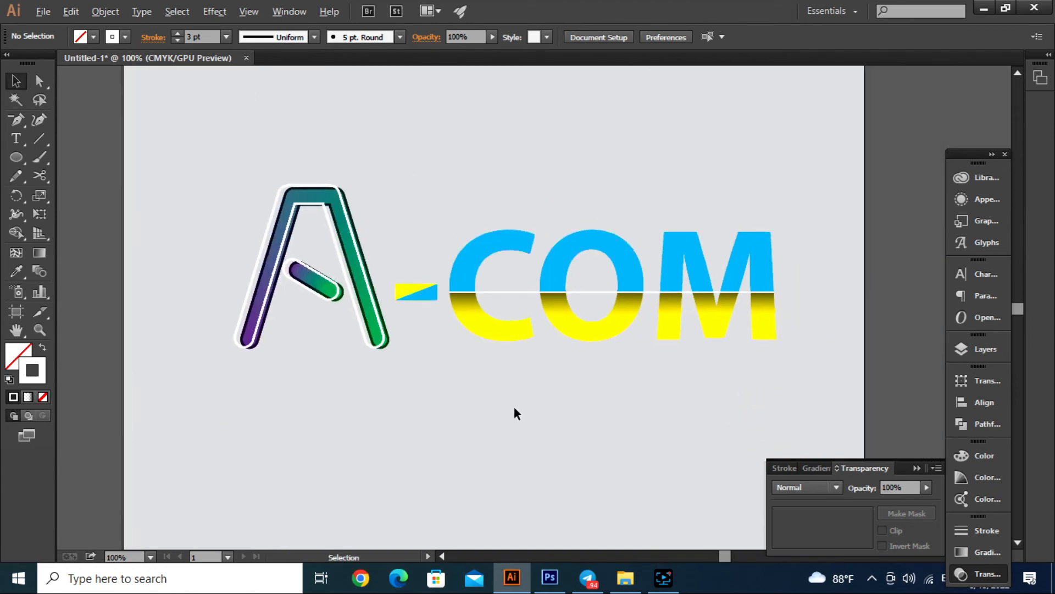
scroll(515, 413, "down", 1)
scroll(363, 308, "up", 3)
scroll(495, 299, "up", 1)
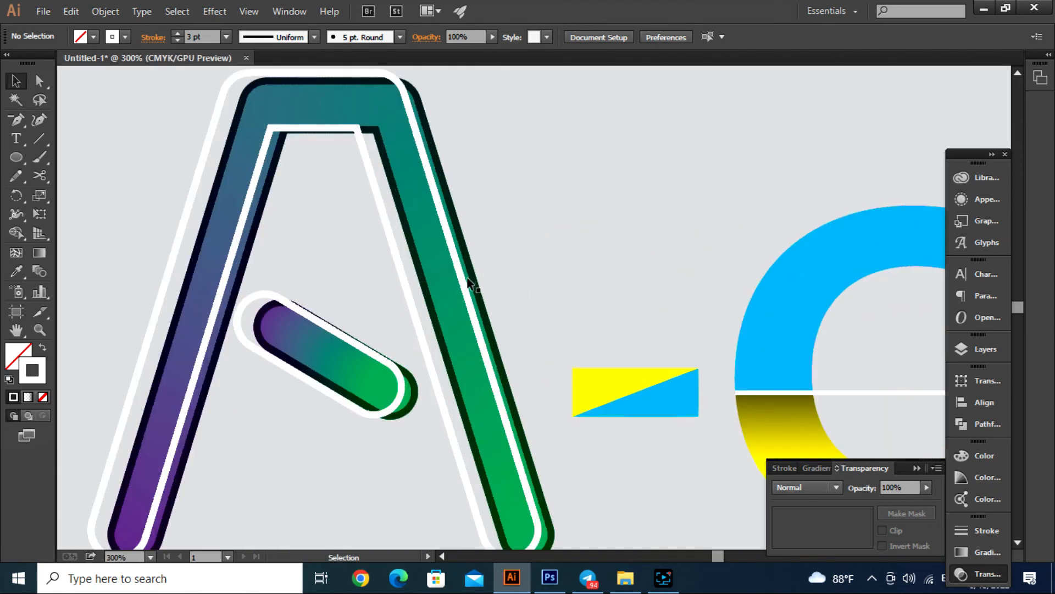
scroll(465, 279, "down", 3)
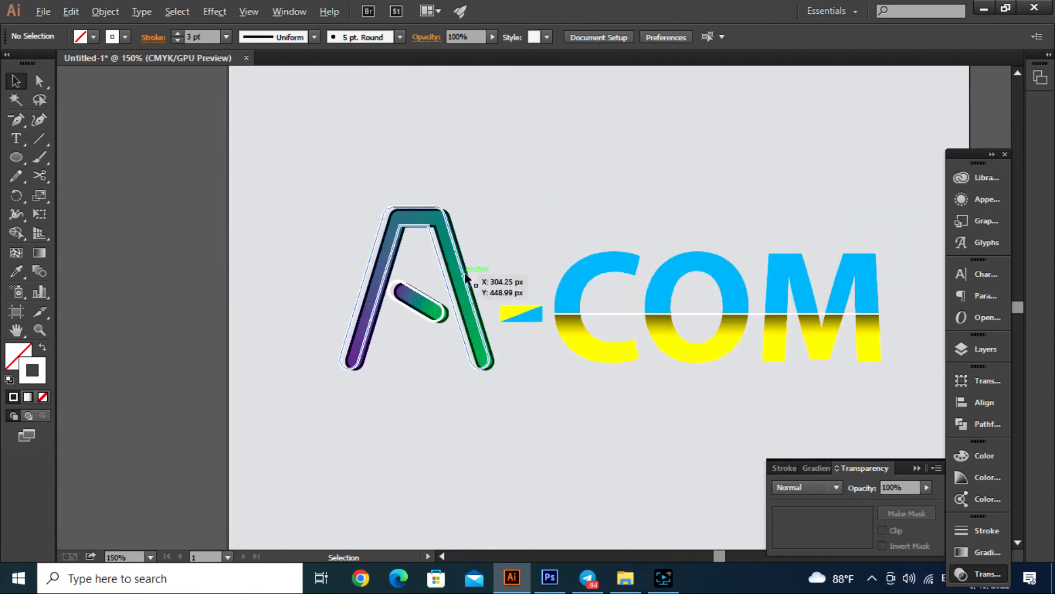
left_click_drag(672, 398, 578, 390)
left_click(928, 467)
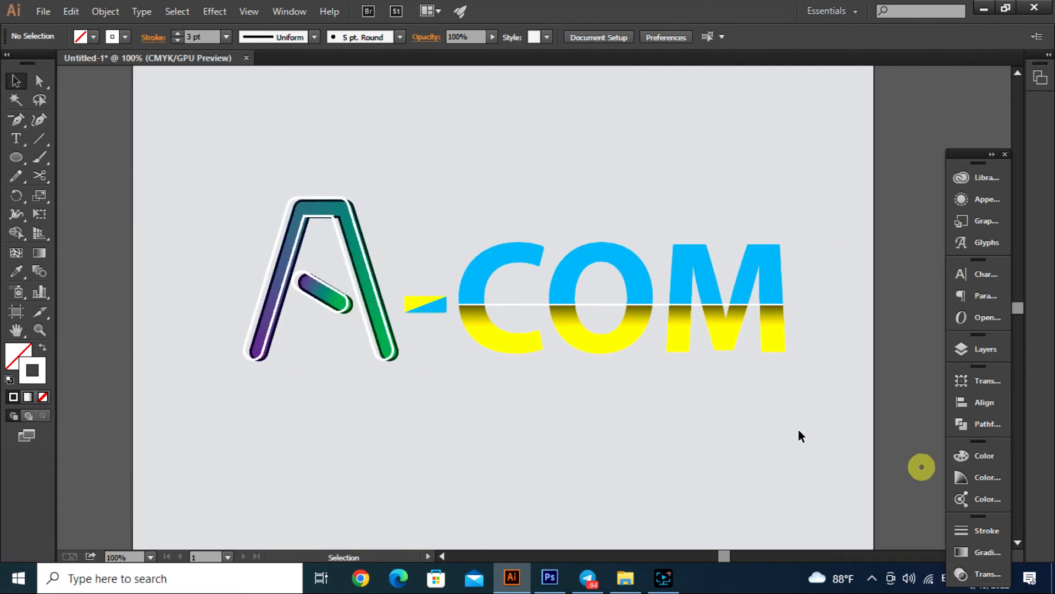
scroll(710, 414, "down", 1)
left_click_drag(590, 202, 552, 217)
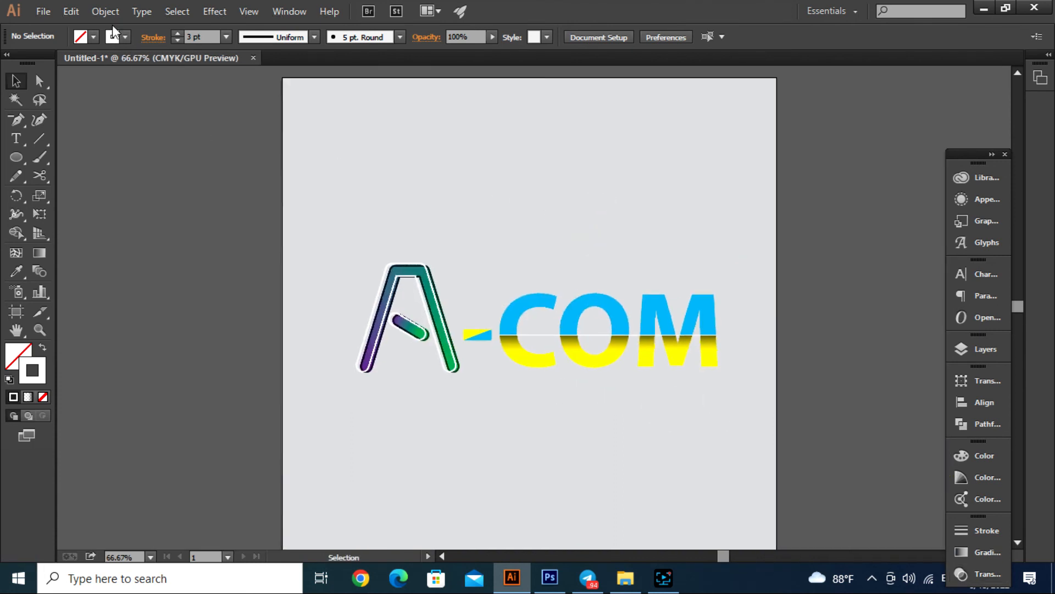
- Unlock the background rectangle, fill it with magenta and deselect it
left_click(105, 11)
left_click(136, 124)
left_click(209, 156)
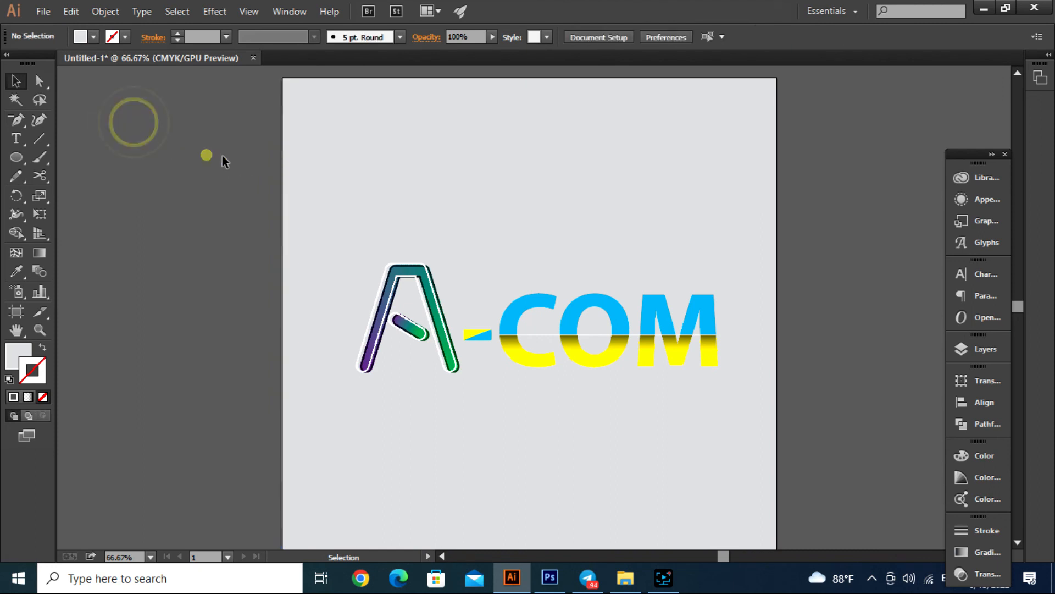
left_click(491, 198)
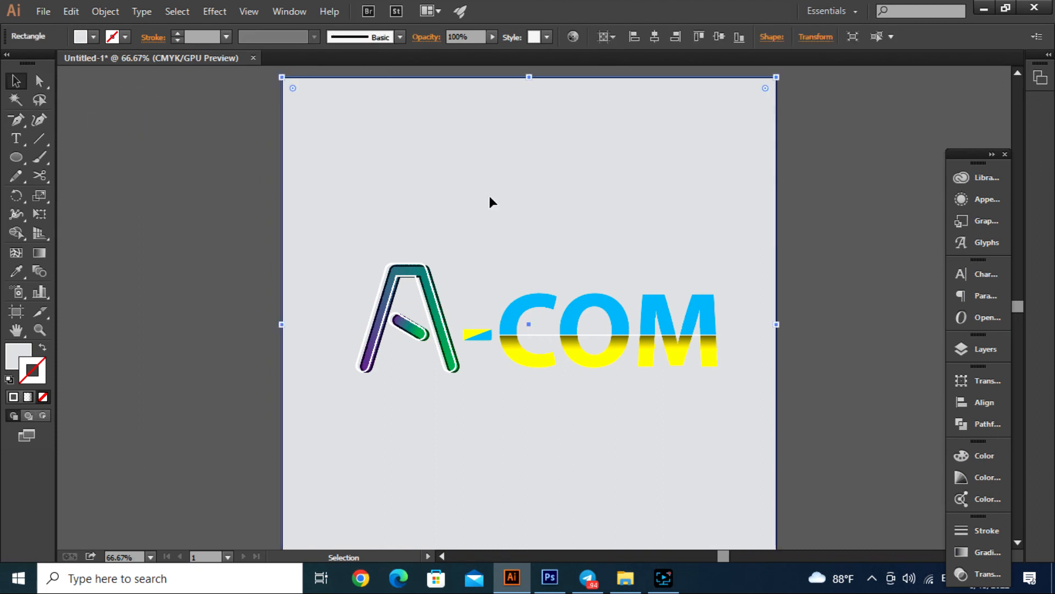
left_click(94, 38)
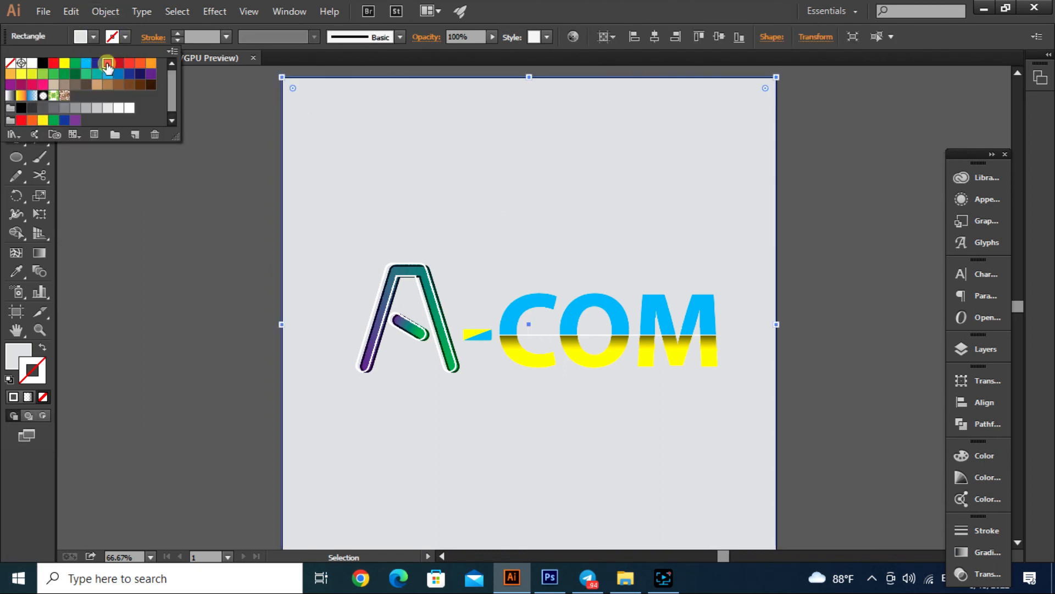
left_click(107, 64)
left_click(196, 213)
left_click(195, 213)
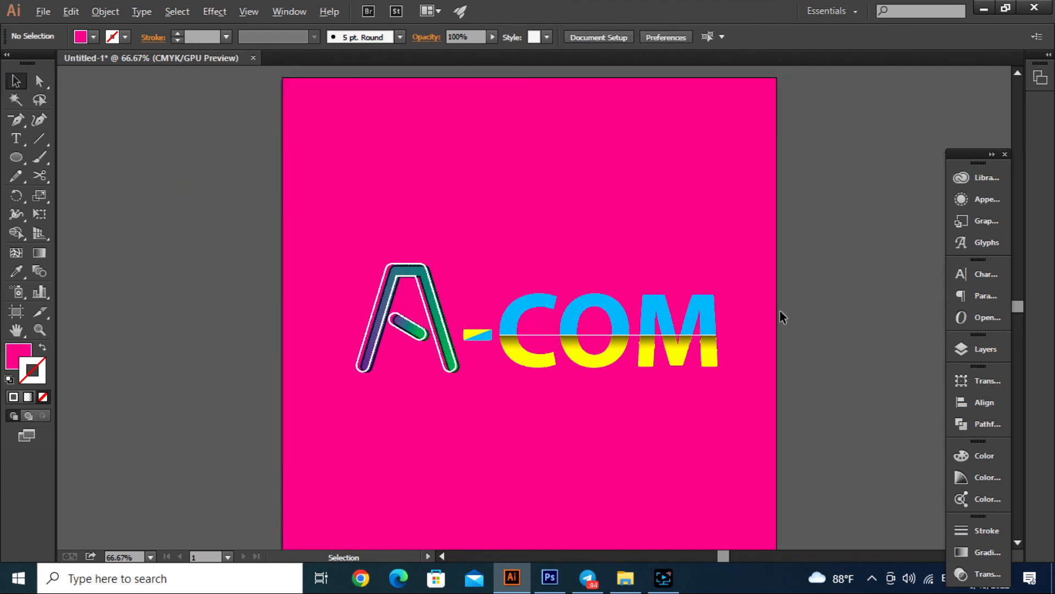
- Enlarge the whole A-COM lettering proportionally to about 866 × 261 px and reposition it roughly centred across the magenta background's width
scroll(756, 310, "up", 2)
scroll(747, 272, "down", 1)
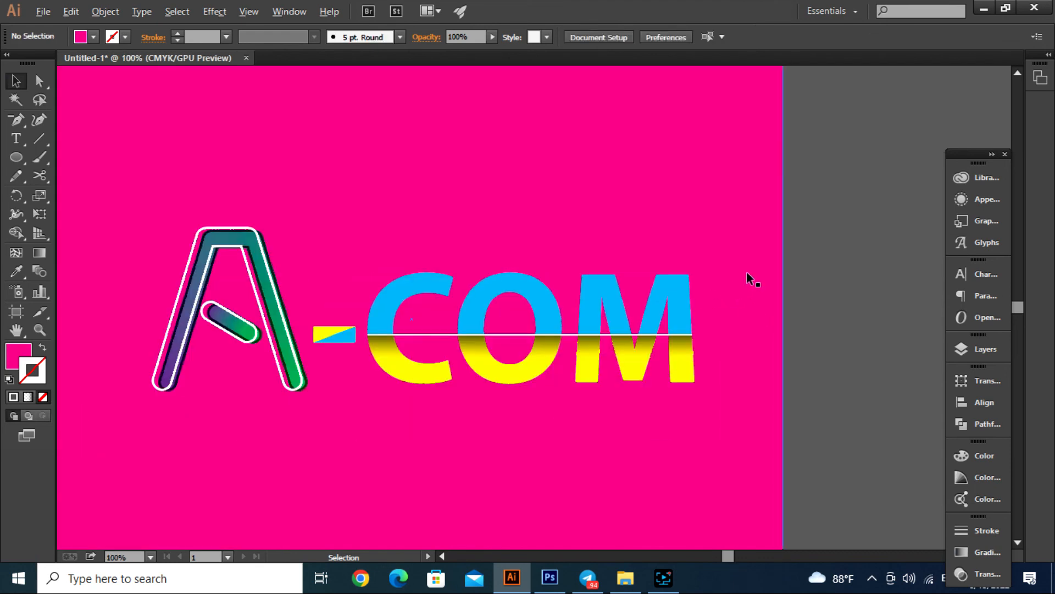
scroll(705, 238, "down", 1)
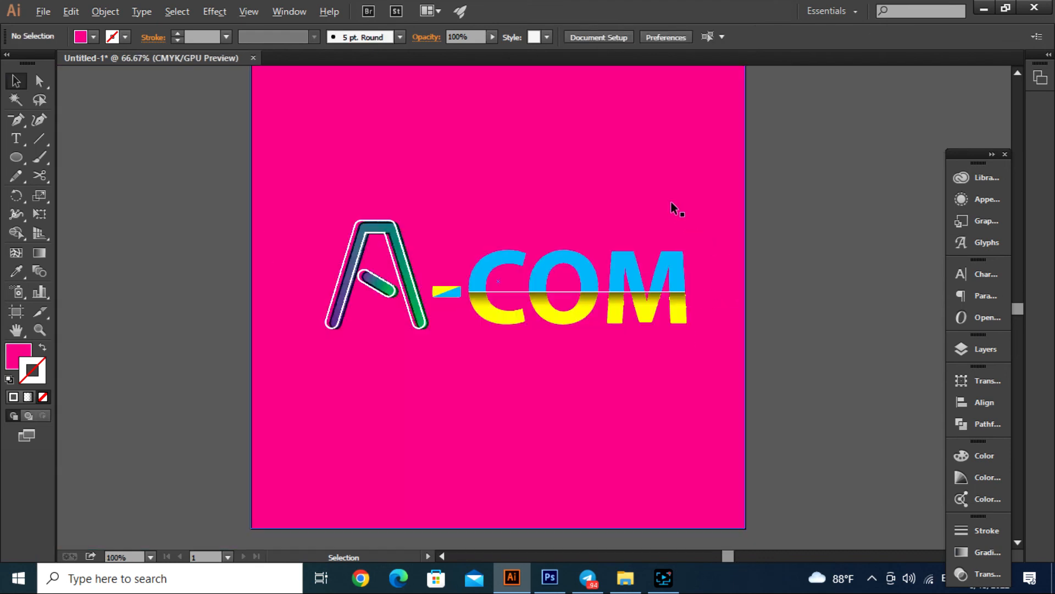
left_click_drag(829, 181, 698, 164)
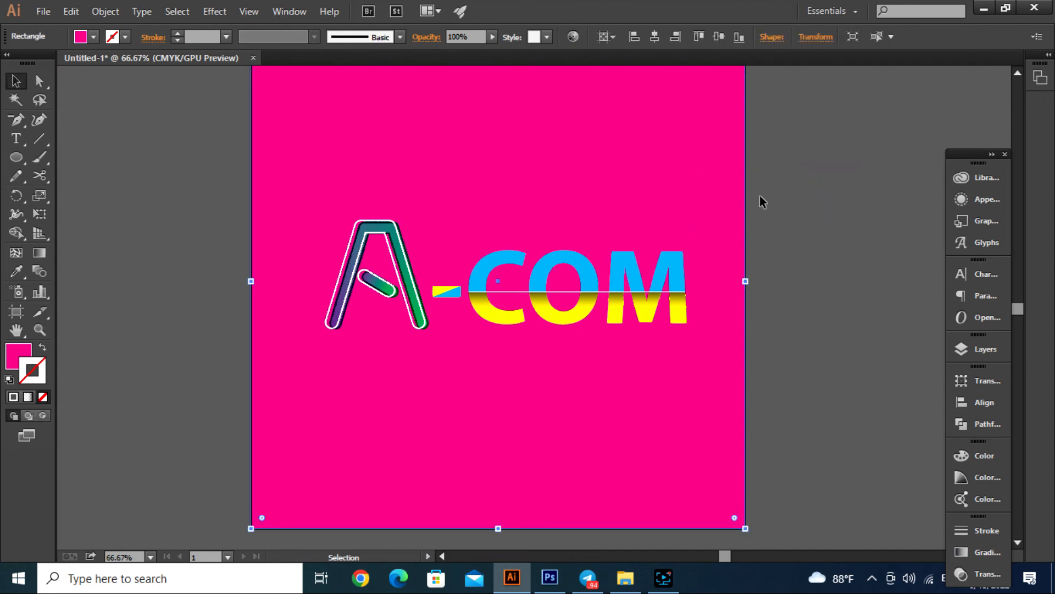
key("a")
key("v")
left_click(793, 253)
left_click_drag(794, 207, 295, 372)
left_click_drag(640, 317, 727, 416)
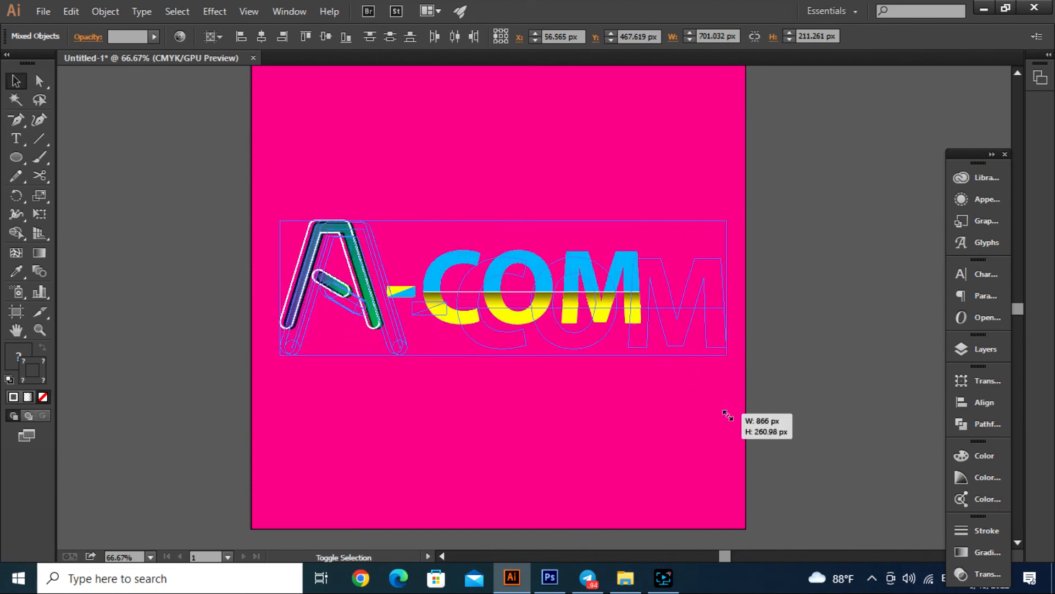
left_click_drag(688, 342, 668, 328)
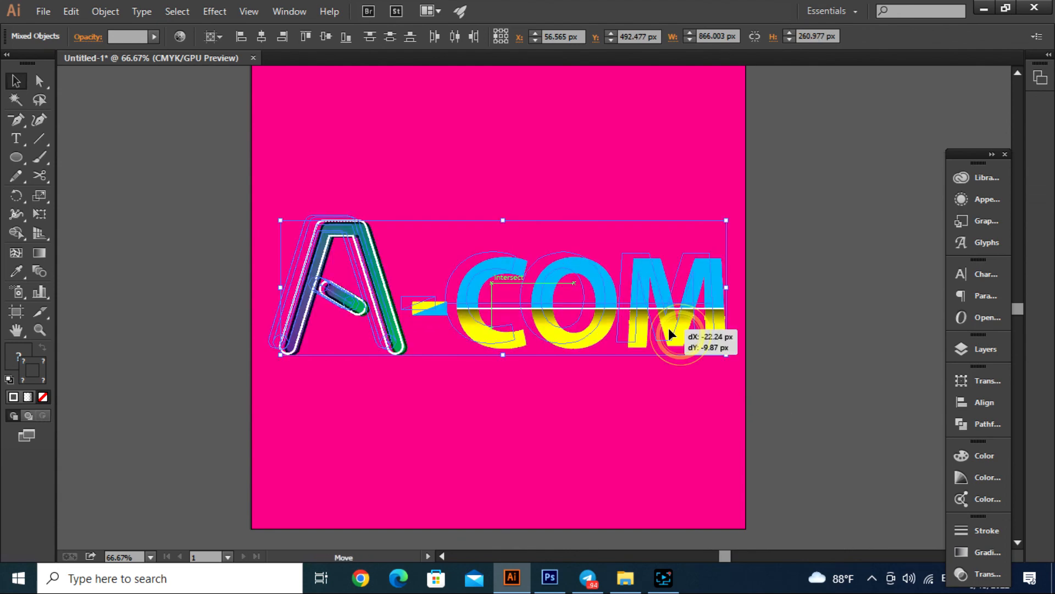
left_click(827, 285)
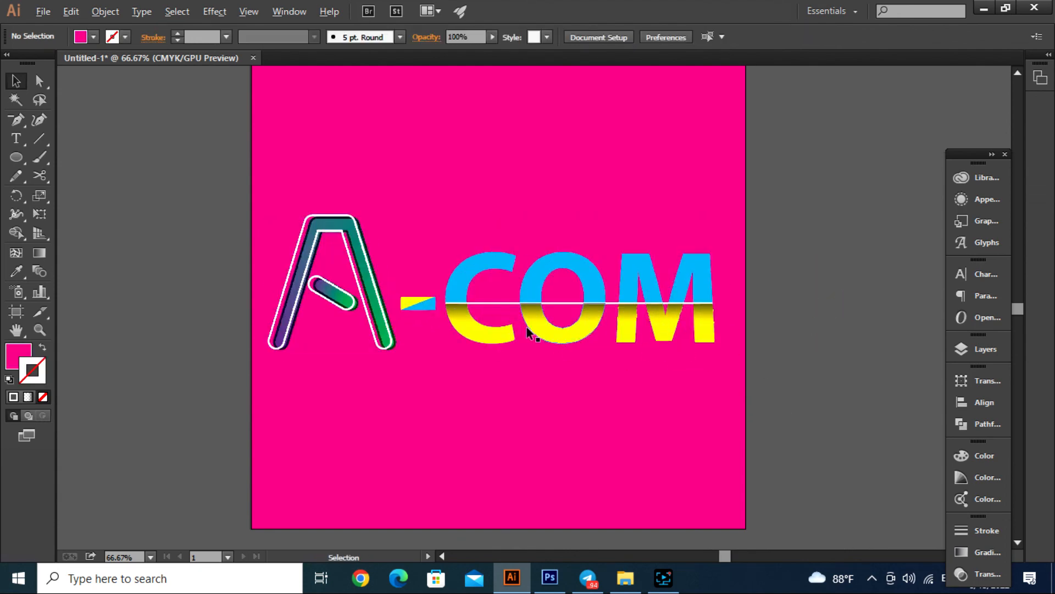
- Review the finished A-COM logo on its magenta background in full-screen mode, with the artboard centred in view
scroll(419, 255, "up", 2)
scroll(491, 282, "down", 1)
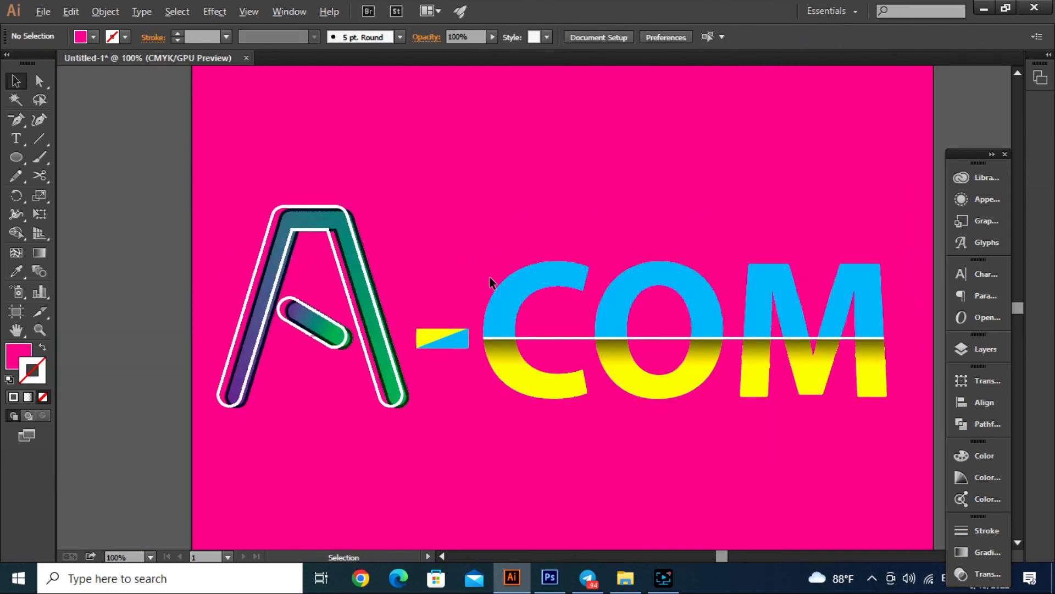
scroll(492, 238, "down", 1)
left_click_drag(765, 263, 726, 248)
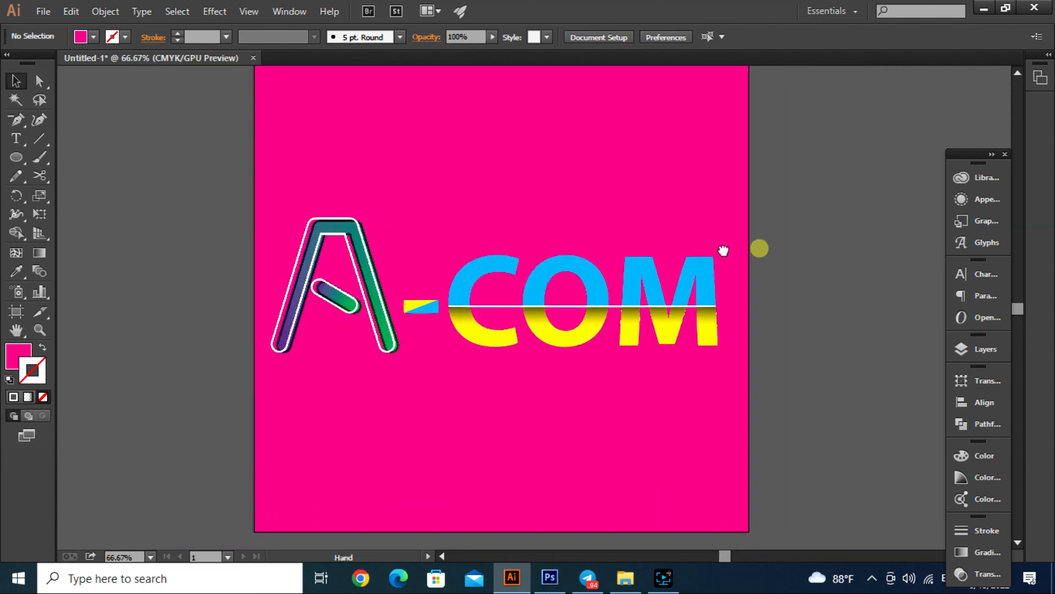
left_click_drag(667, 216, 673, 242)
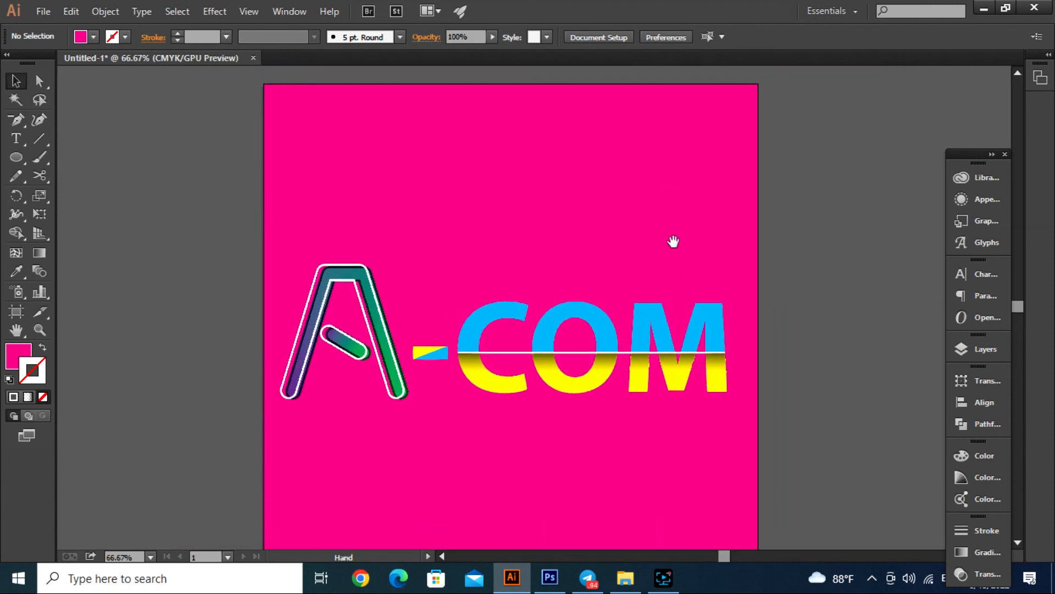
key("alt")
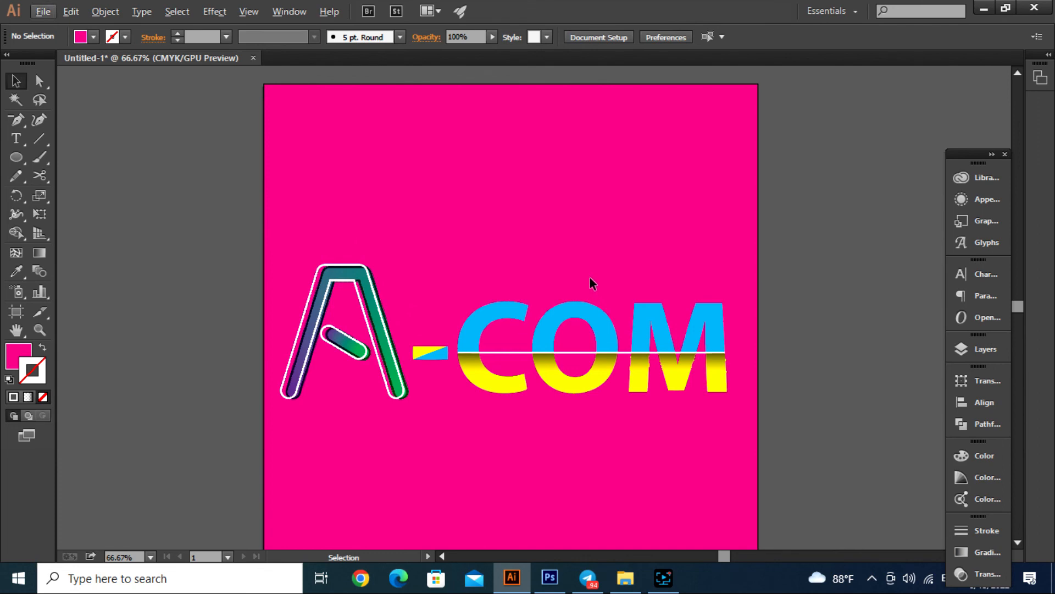
key("f")
key("Escape")
key("f")
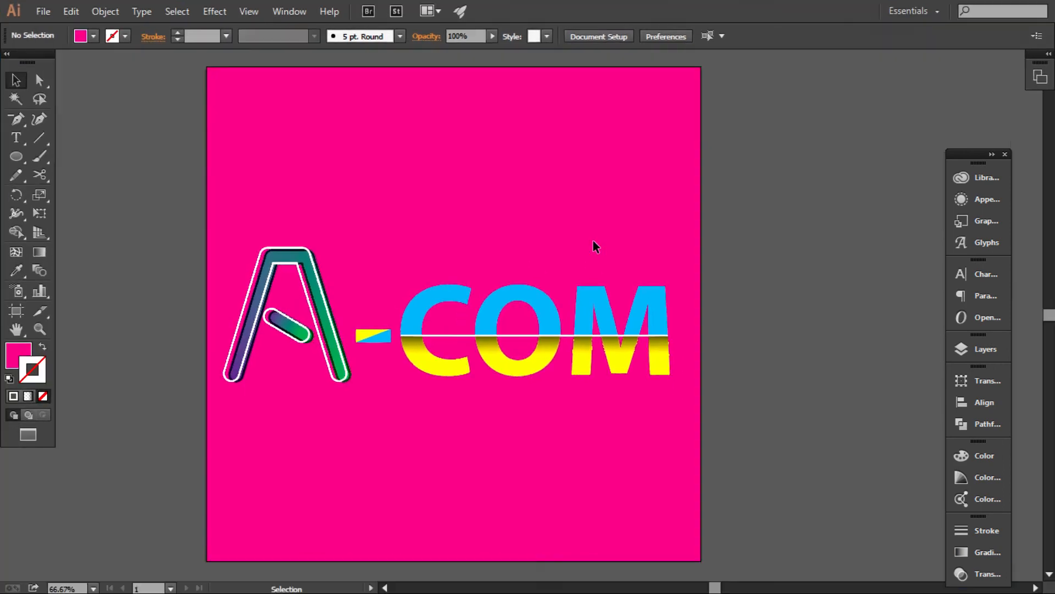
key("f")
left_click_drag(565, 212, 649, 235)
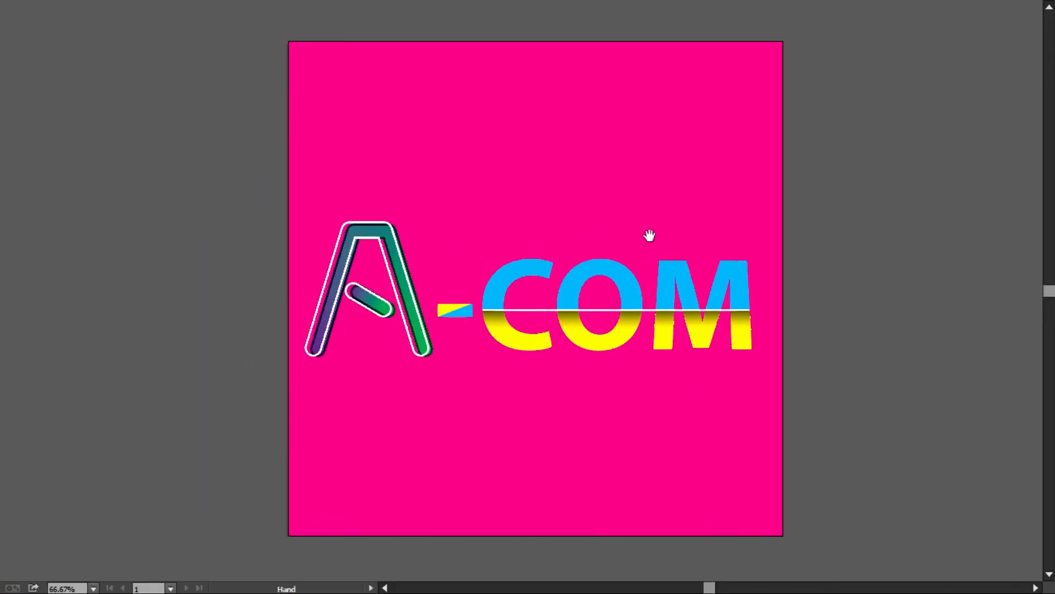
left_click_drag(850, 452, 906, 477)
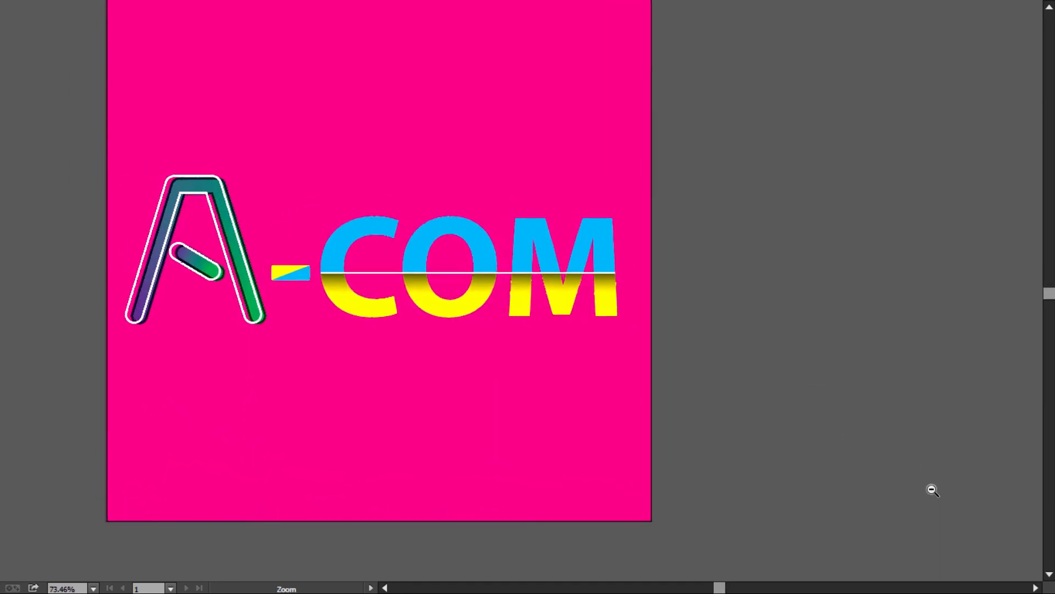
left_click_drag(774, 408, 854, 430)
key("ctrl+space")
left_click_drag(757, 404, 784, 424)
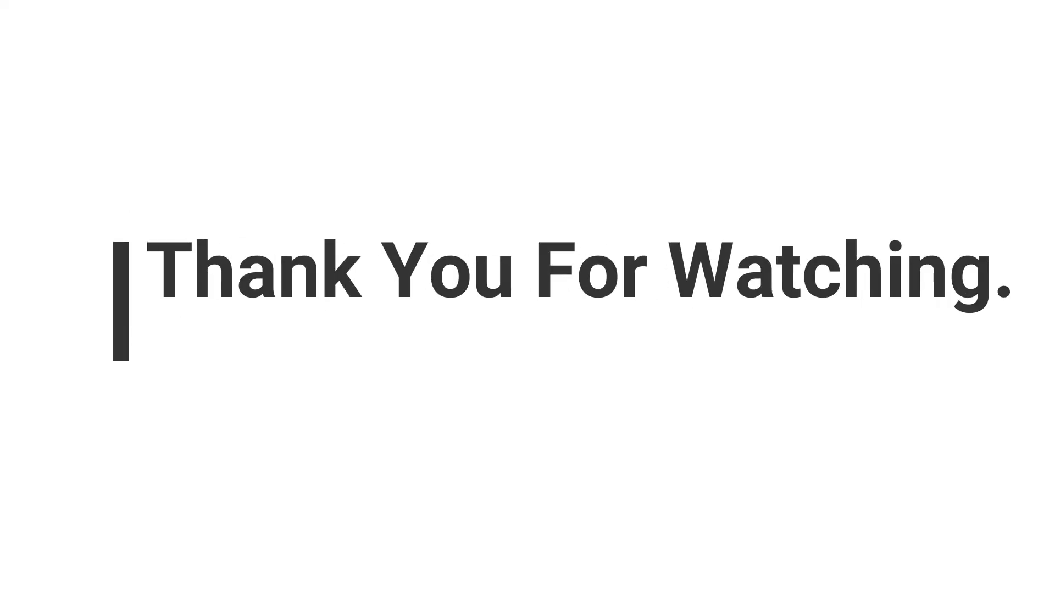